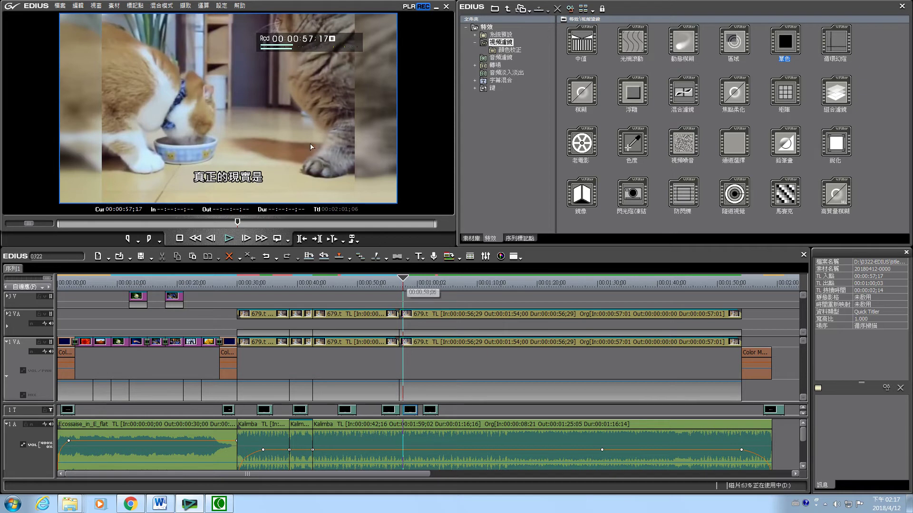
{"action": "left_click", "coordinate": [203, 5]}
{"action": "mouse_move", "coordinate": [211, 22]}
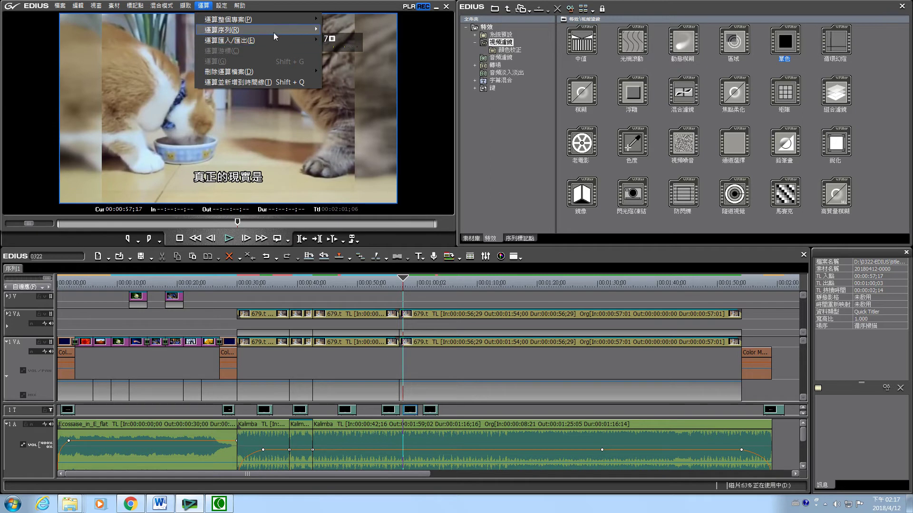
{"action": "mouse_move", "coordinate": [273, 32]}
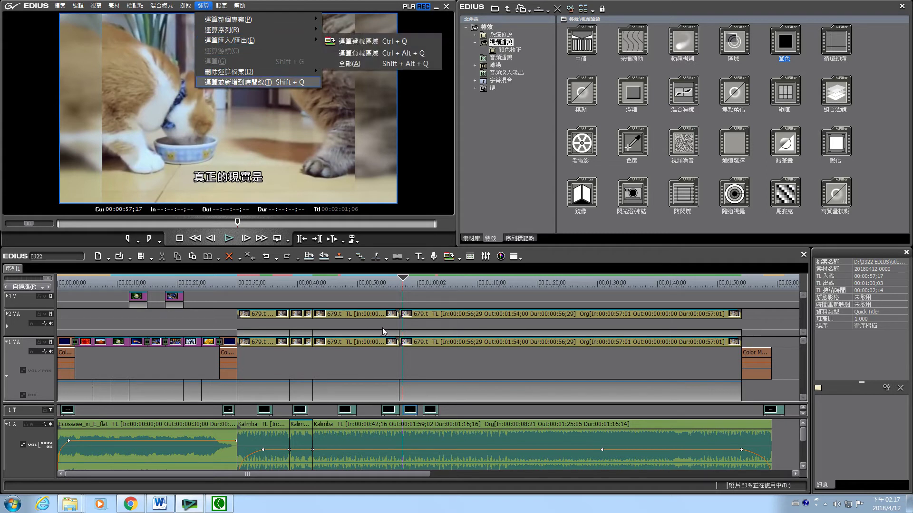
Step: Play and scrub the sequence around the 搶著吃啦！ subtitle, between about 00:00:57 and 00:01:04
{"action": "left_click", "coordinate": [229, 238]}
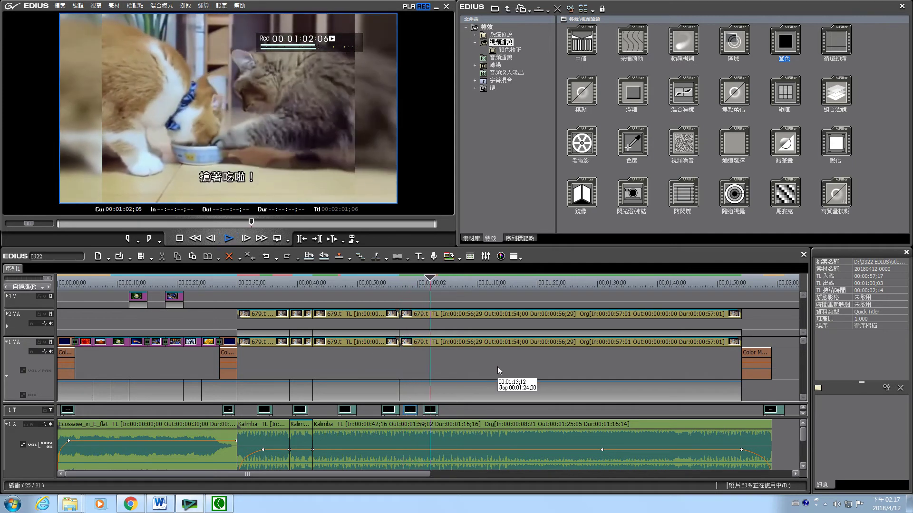
{"action": "left_click", "coordinate": [228, 239]}
{"action": "left_click", "coordinate": [439, 280]}
{"action": "left_click", "coordinate": [437, 281]}
{"action": "left_click", "coordinate": [229, 240]}
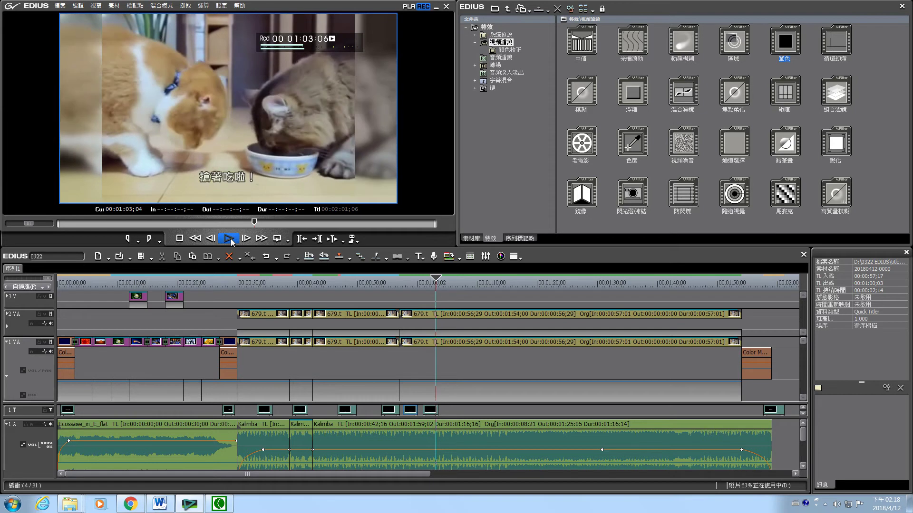
{"action": "key", "text": "space"}
{"action": "left_click", "coordinate": [435, 282]}
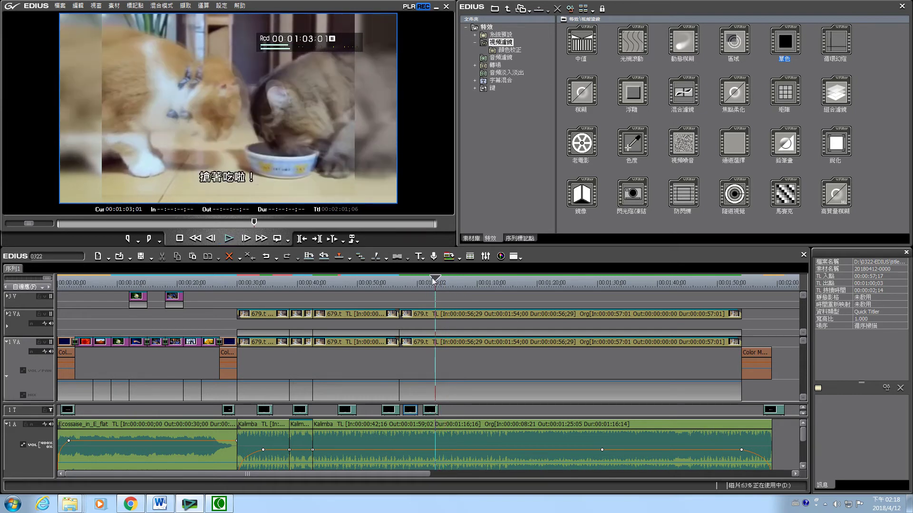
{"action": "left_click", "coordinate": [429, 280]}
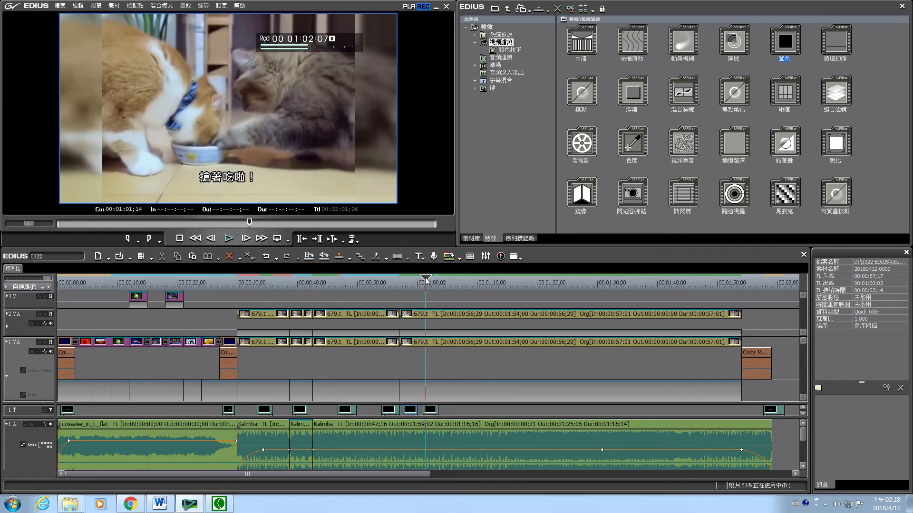
{"action": "left_click", "coordinate": [228, 239]}
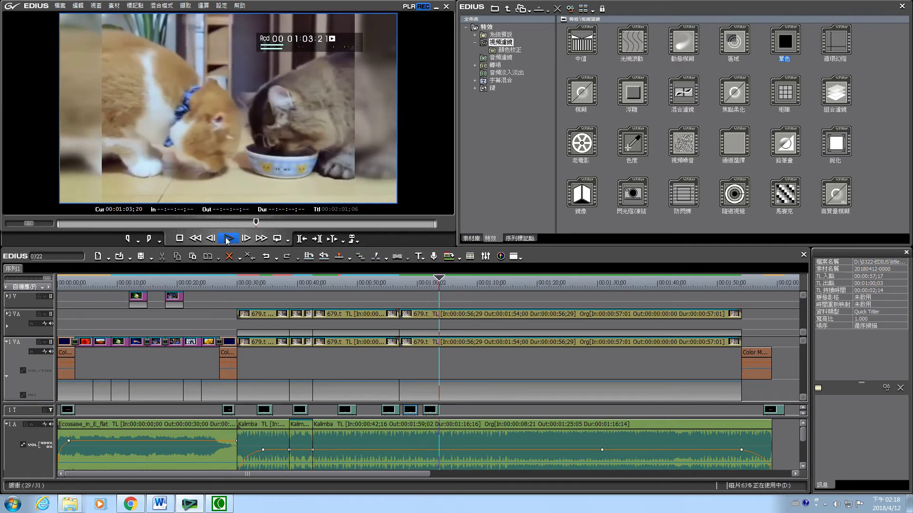
{"action": "left_click", "coordinate": [228, 239]}
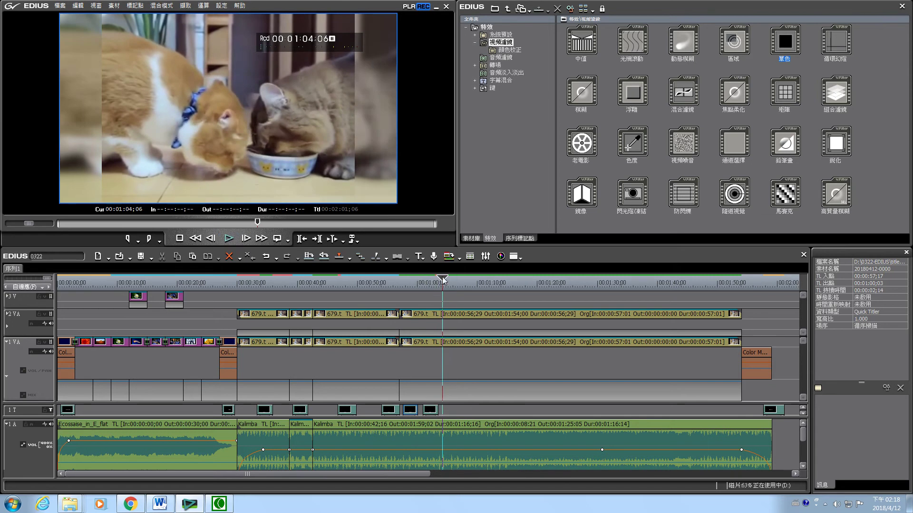
Step: Copy the 搶著吃啦！ title clip on the 1T track and paste it at 00:01:14;08
{"action": "key", "text": "Page_Up"}
{"action": "left_click", "coordinate": [431, 412]}
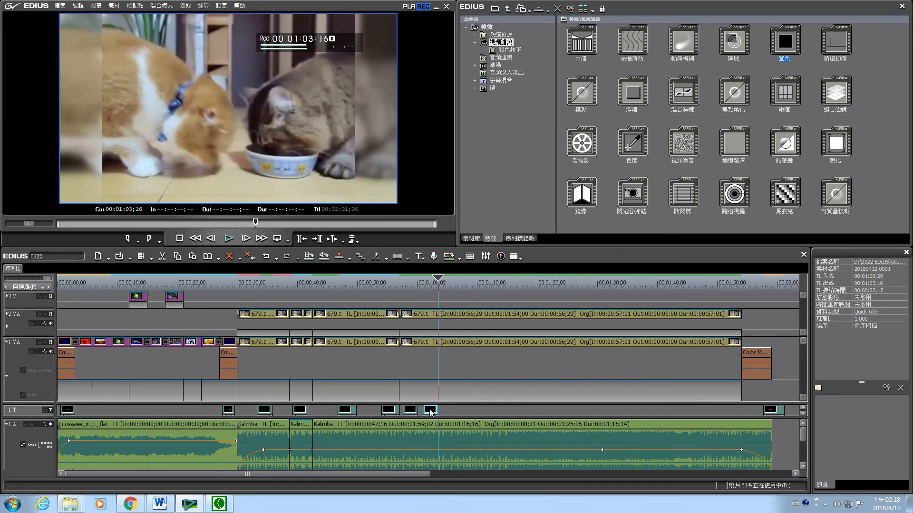
{"action": "left_click", "coordinate": [434, 280]}
{"action": "left_click_drag", "start_coordinate": [434, 279], "coordinate": [426, 280]}
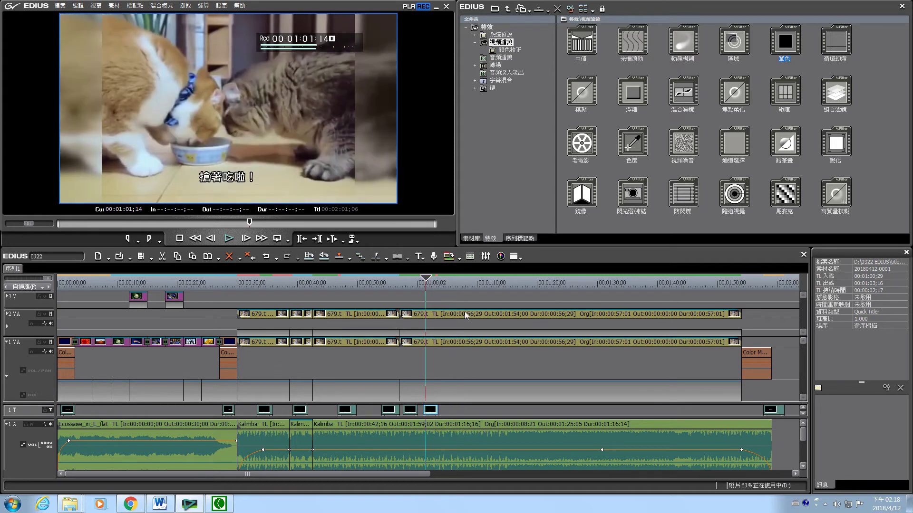
{"action": "left_click", "coordinate": [521, 286]}
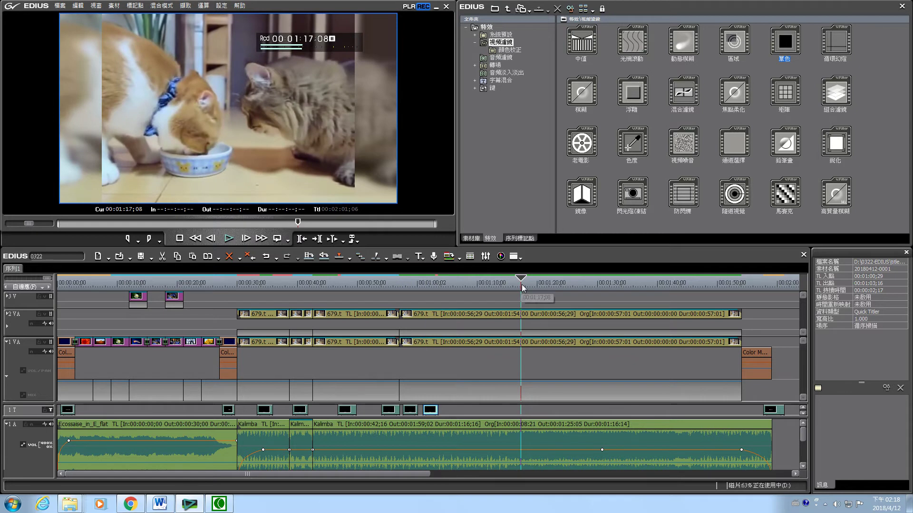
{"action": "left_click_drag", "start_coordinate": [521, 280], "coordinate": [502, 282]}
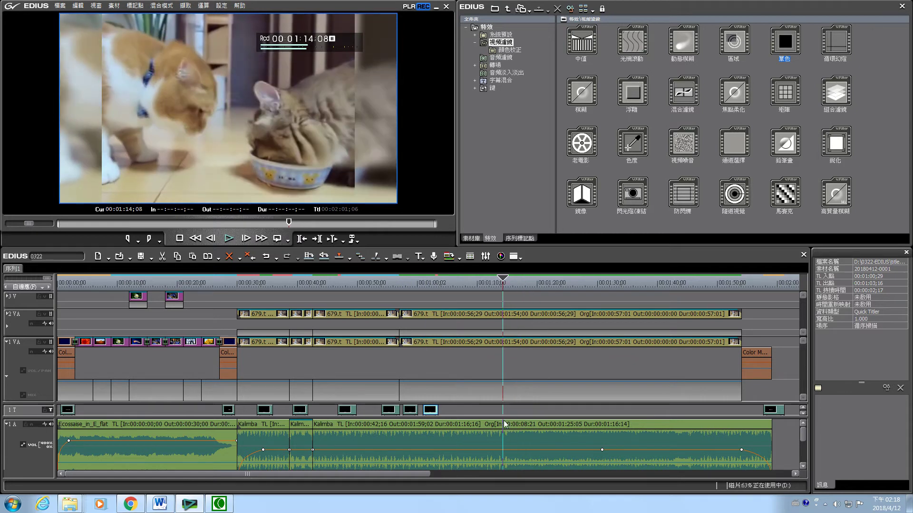
{"action": "key", "text": "ctrl+v"}
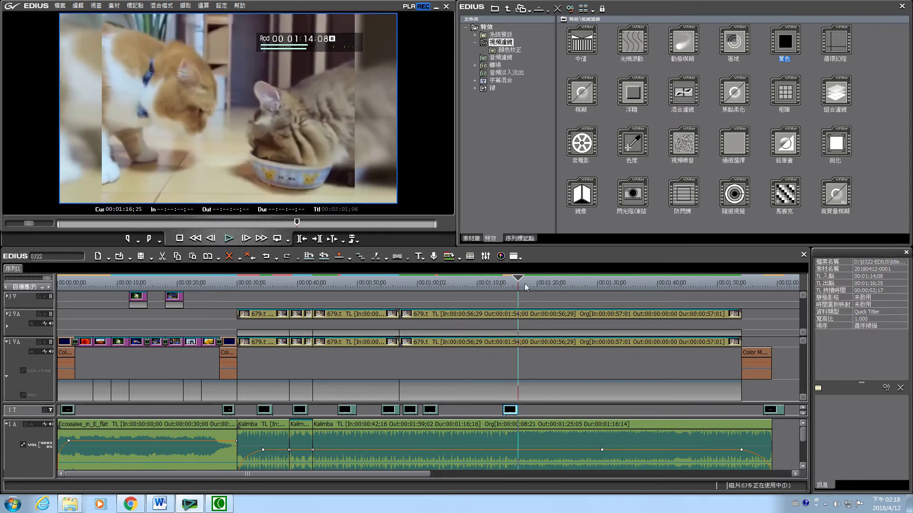
Step: Play back the pasted 搶著吃啦！ subtitle from just before its start to check it
{"action": "left_click_drag", "start_coordinate": [503, 281], "coordinate": [496, 281]}
{"action": "left_click", "coordinate": [228, 238]}
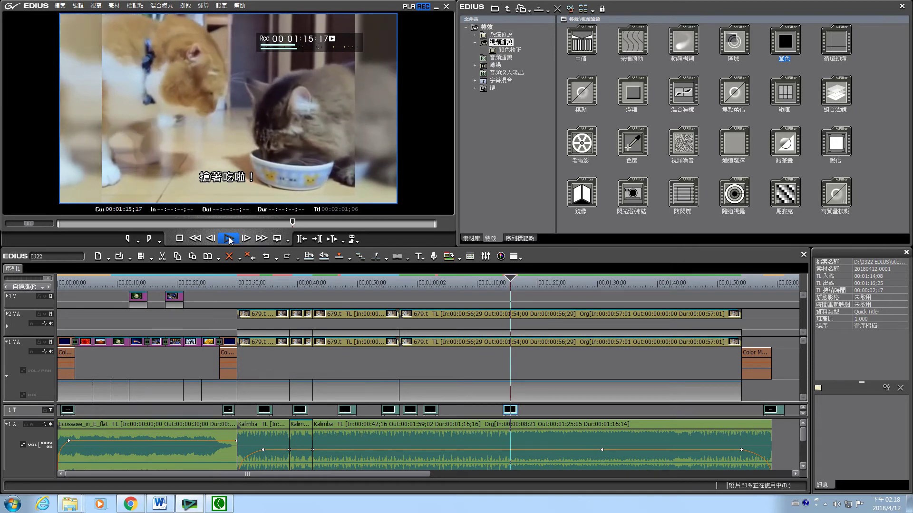
{"action": "key", "text": "Return"}
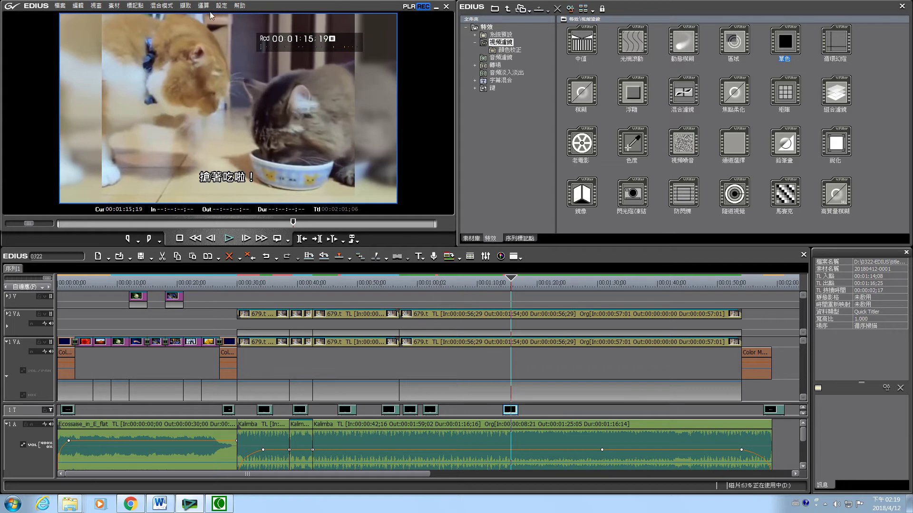
Step: Select the long 679.t clip starting at 00:00:56;29 on the 1VA track to view its applied effects
{"action": "right_click", "coordinate": [512, 412]}
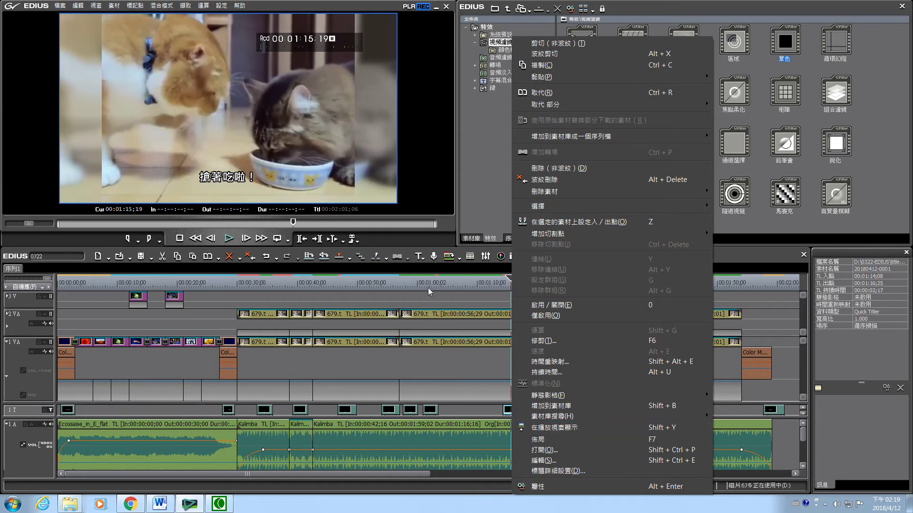
{"action": "left_click", "coordinate": [477, 203]}
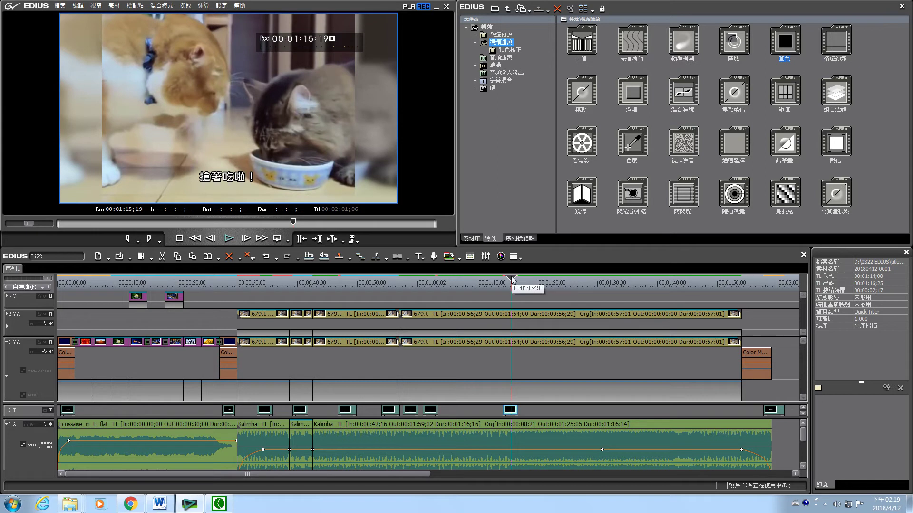
{"action": "left_click", "coordinate": [475, 342]}
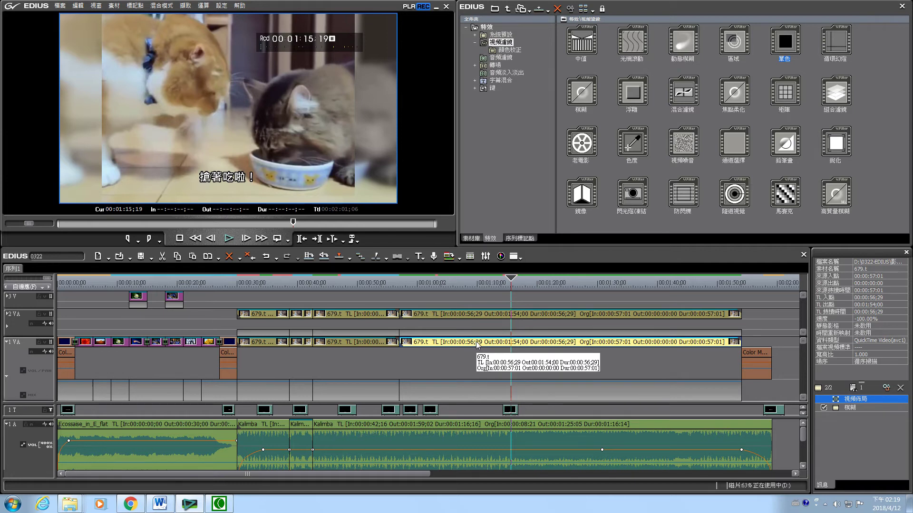
Step: Switch to the Word course notes and highlight the vertical-video blur item and the partial mosaic item in turn
{"action": "left_click", "coordinate": [160, 503]}
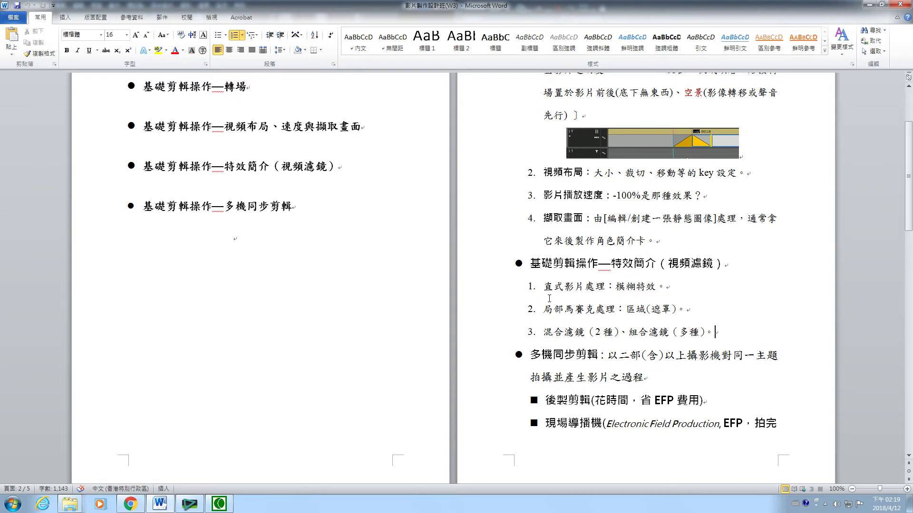
{"action": "left_click_drag", "start_coordinate": [543, 286], "coordinate": [657, 286]}
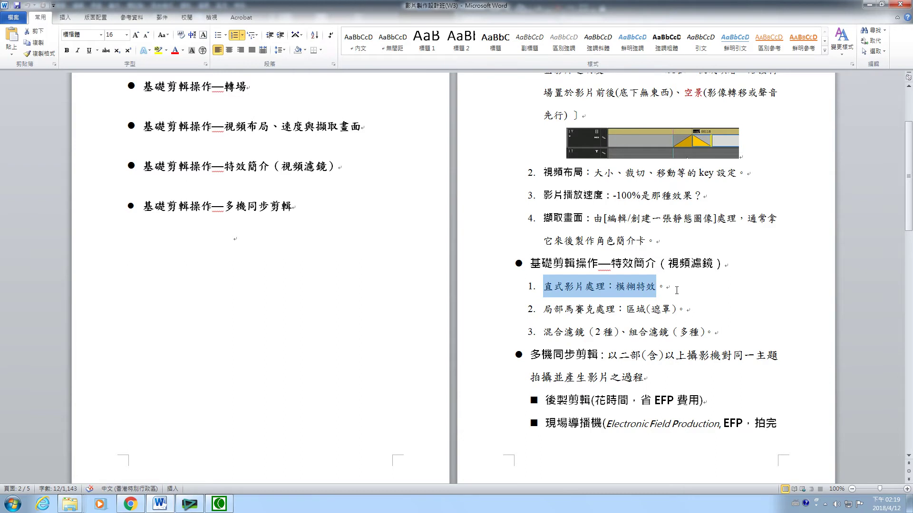
{"action": "left_click", "coordinate": [676, 284]}
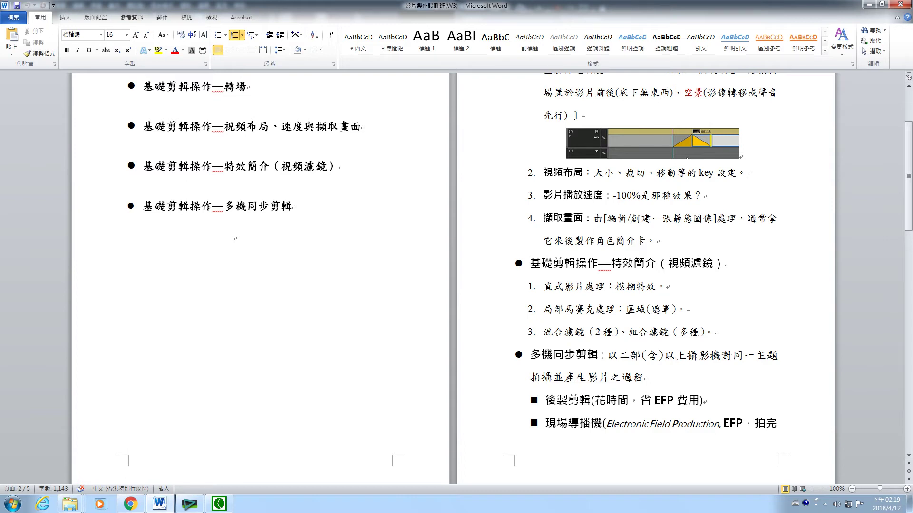
{"action": "left_click_drag", "start_coordinate": [544, 310], "coordinate": [686, 308]}
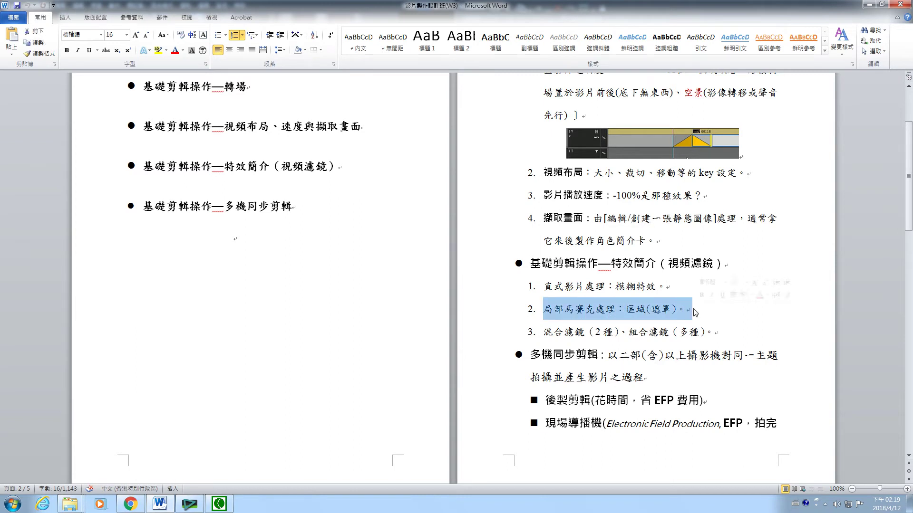
{"action": "left_click", "coordinate": [697, 309]}
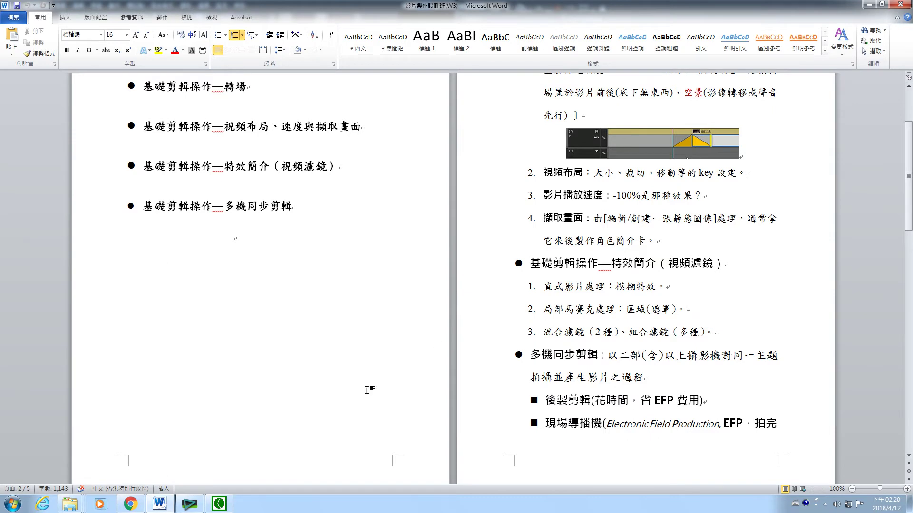
Step: Switch back to EDIUS and move the playhead to 00:01:20;06
{"action": "left_click", "coordinate": [189, 505]}
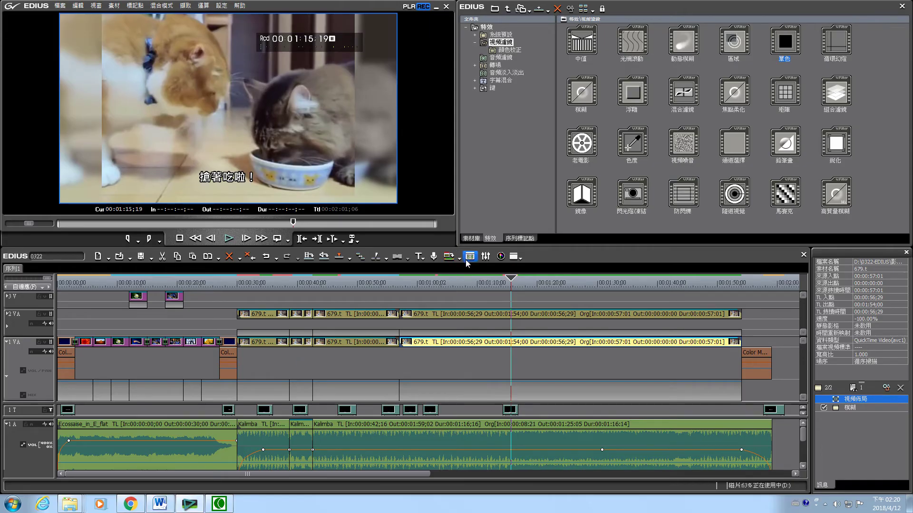
{"action": "left_click_drag", "start_coordinate": [512, 280], "coordinate": [536, 278]}
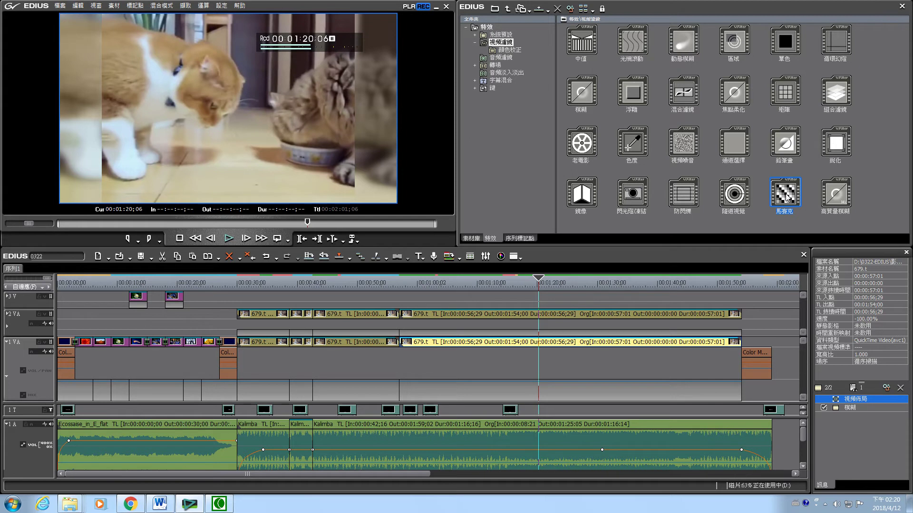
Step: Try the 馬賽克 filter on the selected 679.t clip on the 1VA track and remove it
{"action": "left_click_drag", "start_coordinate": [787, 195], "coordinate": [833, 423]}
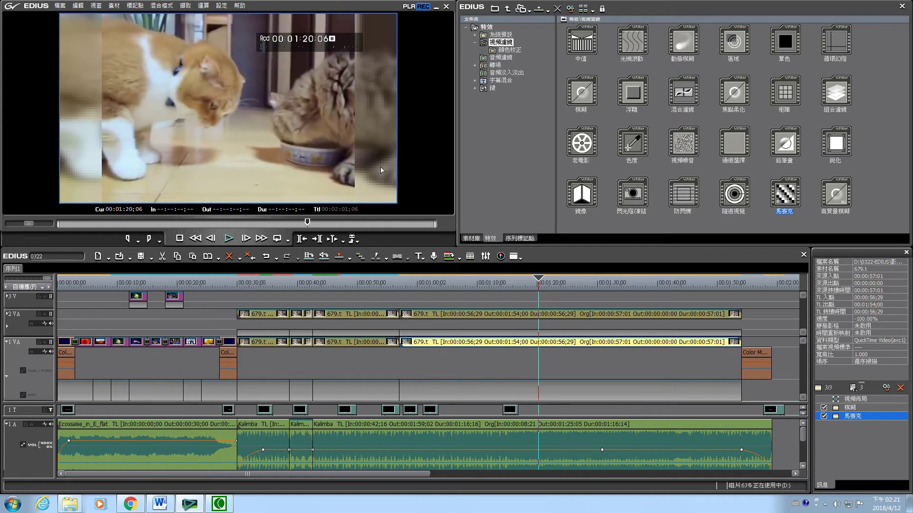
{"action": "left_click", "coordinate": [901, 388]}
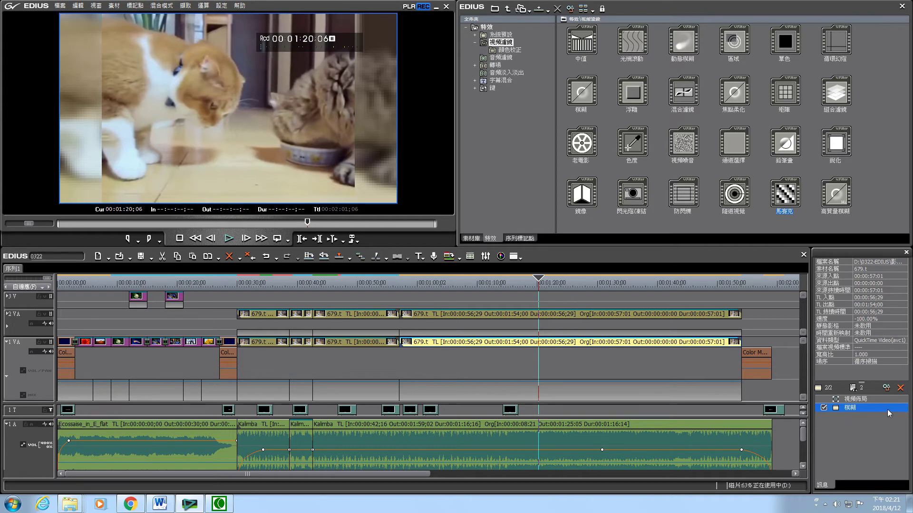
Step: Apply the 馬賽克 filter to the long 679.t clip starting at 00:00:56;29 on the 2VA track
{"action": "left_click", "coordinate": [523, 312]}
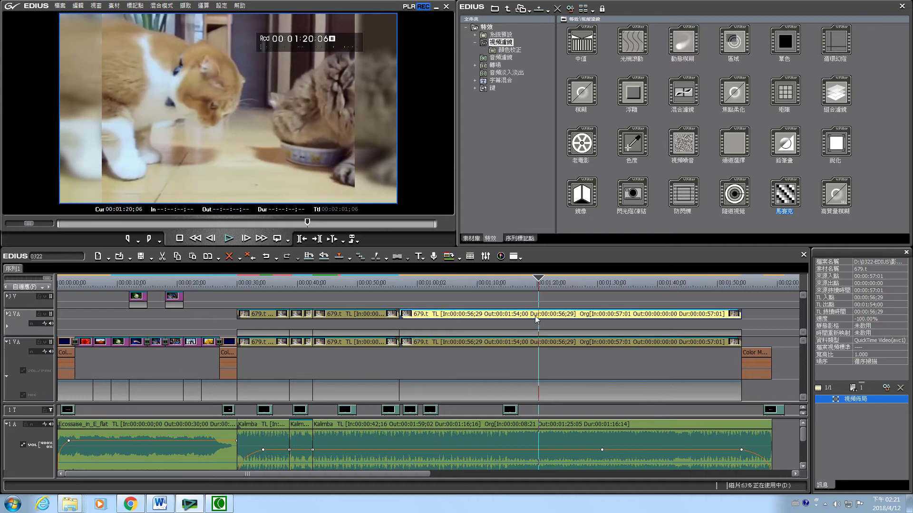
{"action": "left_click_drag", "start_coordinate": [799, 198], "coordinate": [552, 315]}
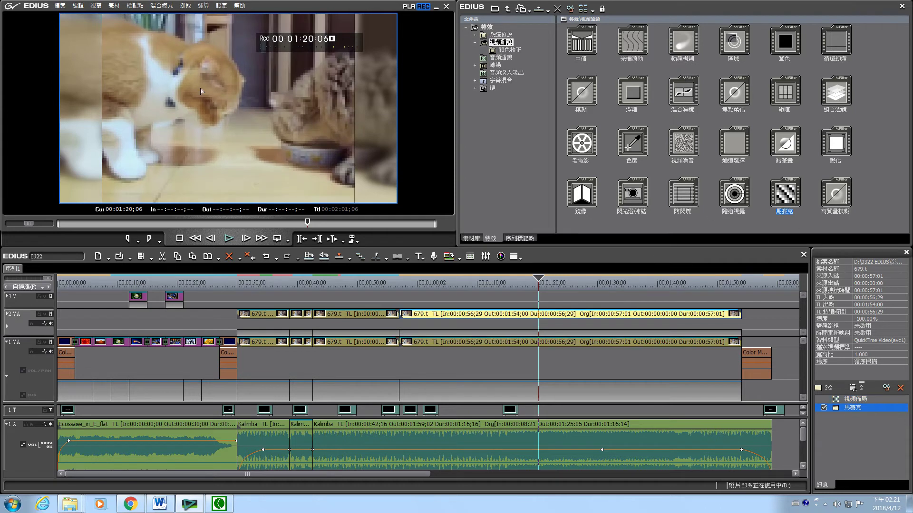
Step: In the 馬賽克 filter settings, try block sizes of 26, 1 and 30, and set the block size to 6
{"action": "double_click", "coordinate": [871, 408]}
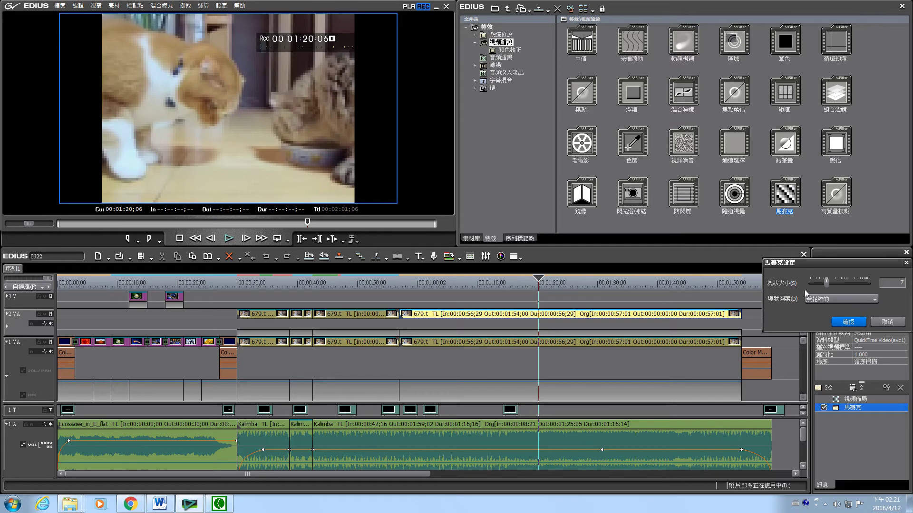
{"action": "left_click_drag", "start_coordinate": [829, 285], "coordinate": [839, 288]}
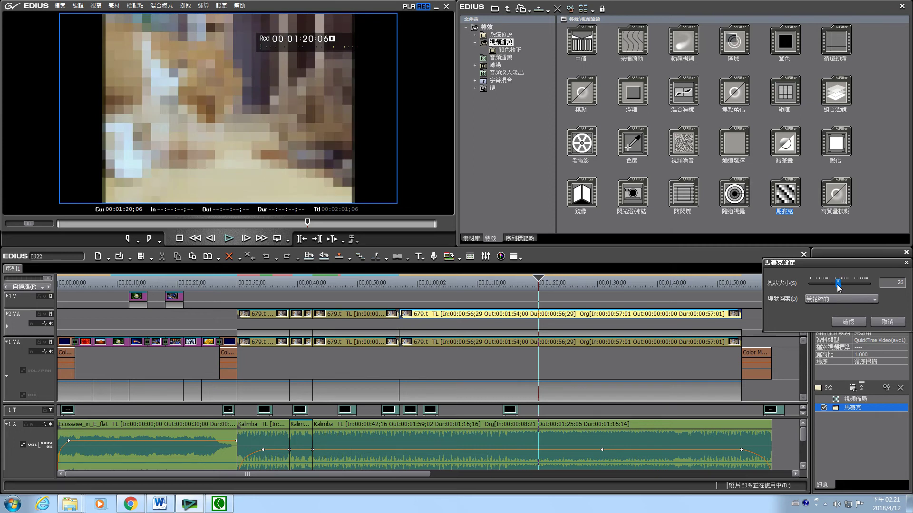
{"action": "left_click_drag", "start_coordinate": [838, 287], "coordinate": [812, 291]}
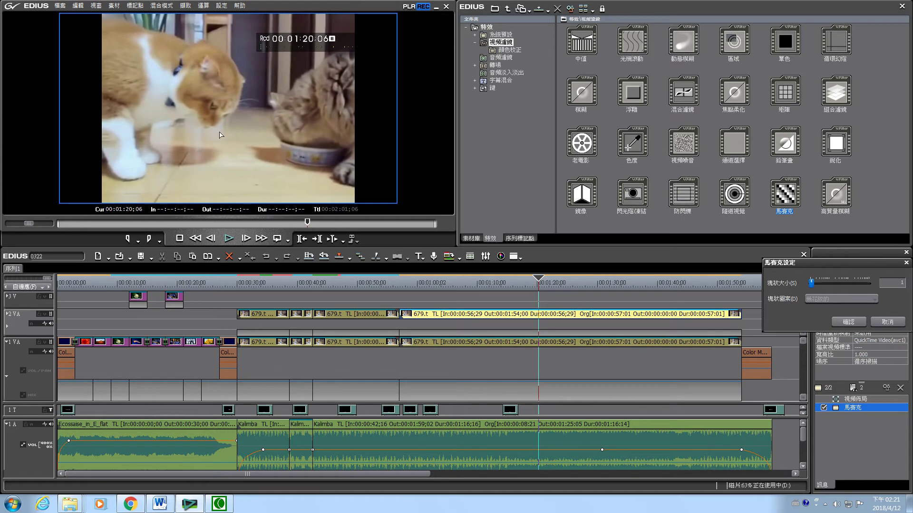
{"action": "left_click_drag", "start_coordinate": [812, 284], "coordinate": [839, 285]}
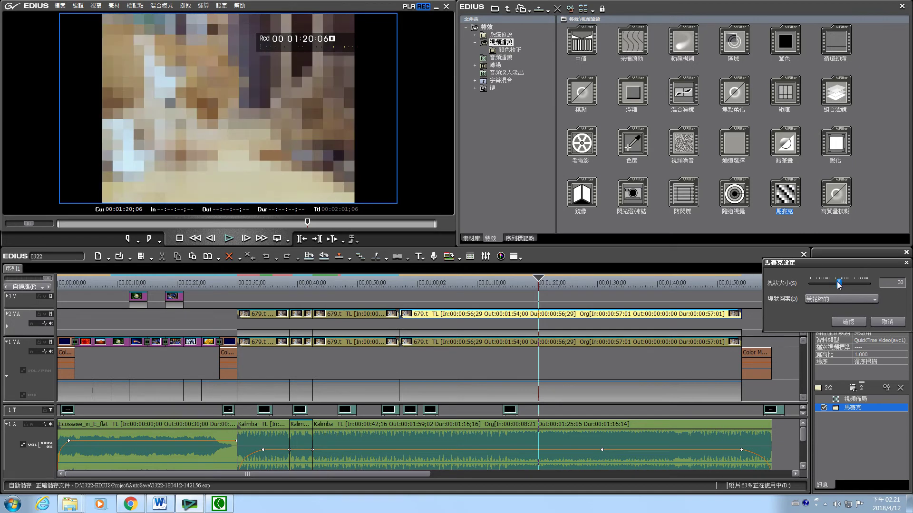
{"action": "mouse_move", "coordinate": [837, 281]}
{"action": "left_mouse_down"}
{"action": "mouse_move", "coordinate": [815, 281]}
{"action": "mouse_move", "coordinate": [824, 284]}
{"action": "left_mouse_up"}
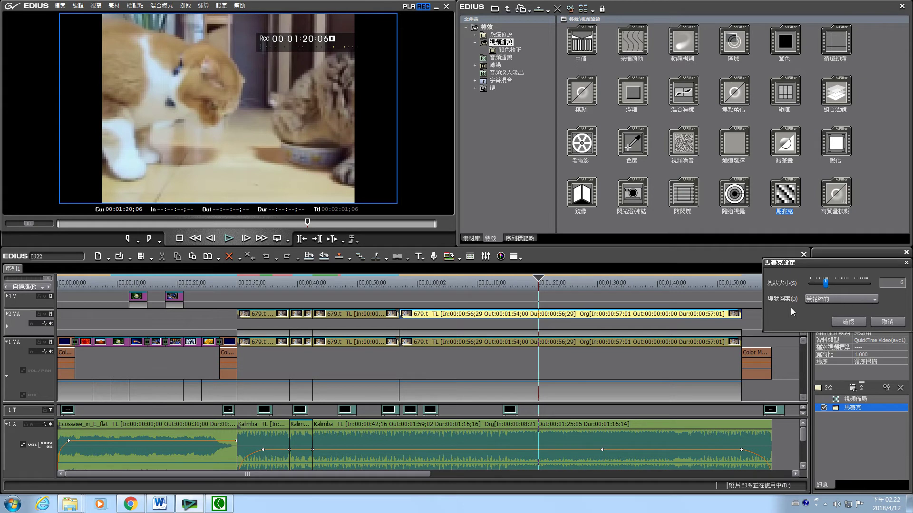
Step: Try the 馬賽克 block patterns 左邊到右邊, 右邊到左邊, 頂部到底部 and 頂部-左邊到底部-右邊 on the clip
{"action": "left_click", "coordinate": [849, 301]}
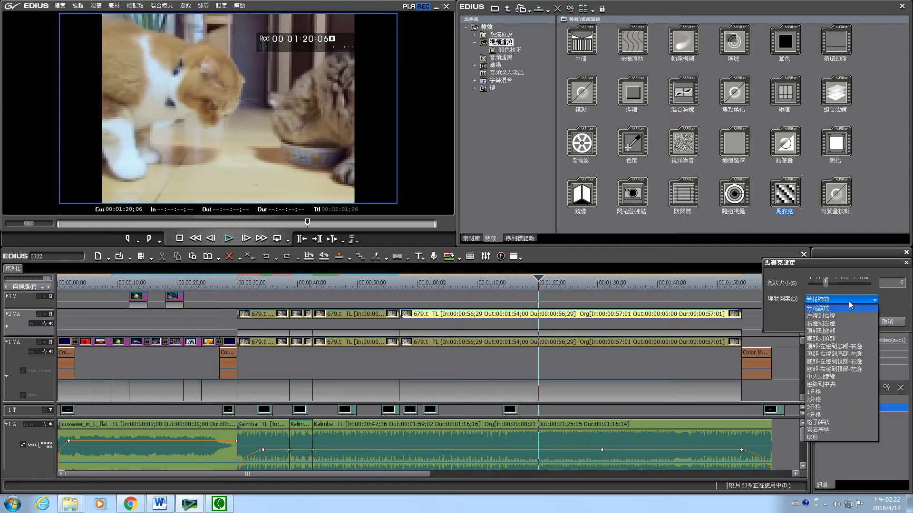
{"action": "left_click", "coordinate": [827, 316]}
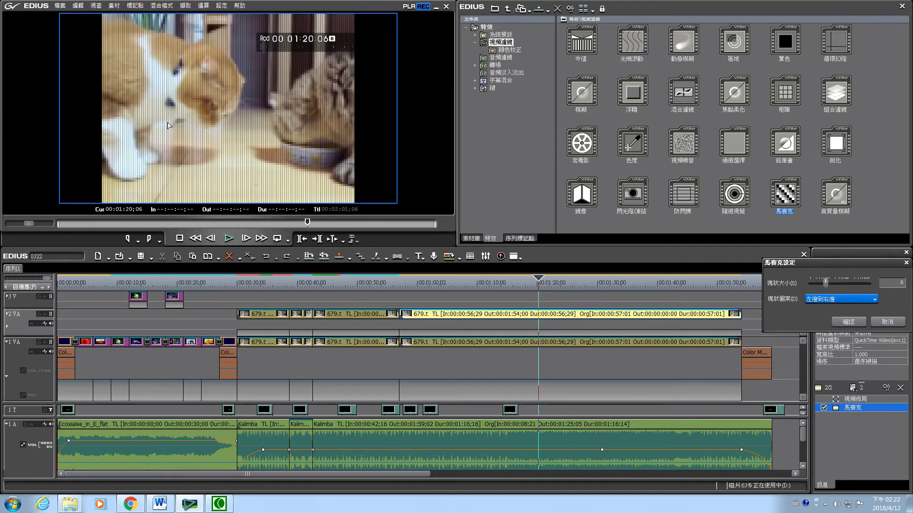
{"action": "left_click", "coordinate": [849, 300]}
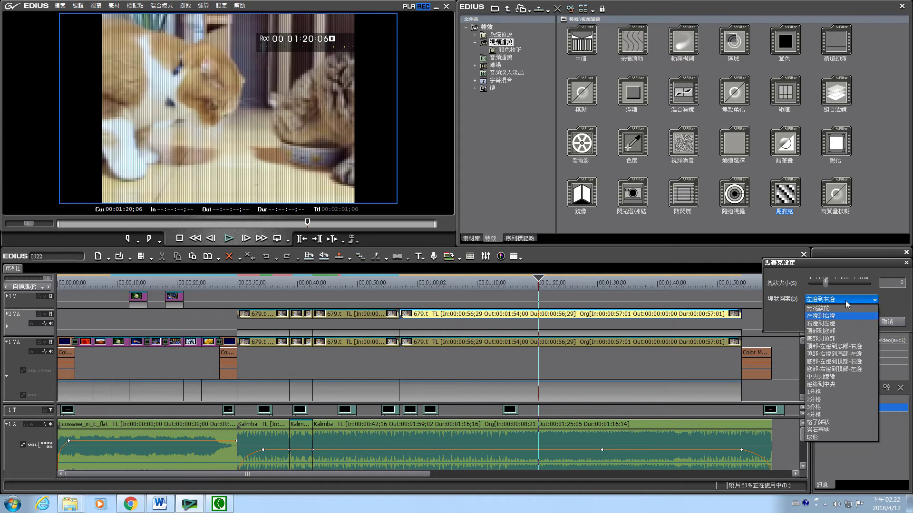
{"action": "left_click", "coordinate": [821, 324]}
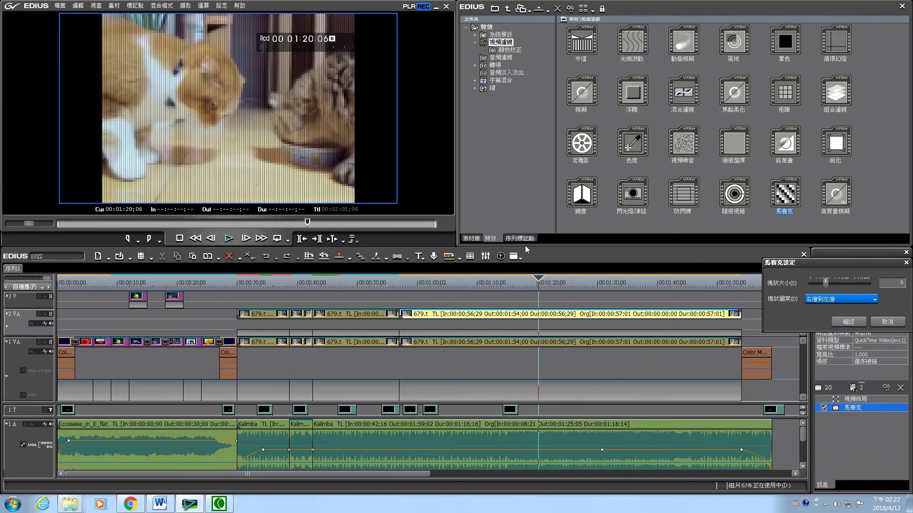
{"action": "left_click", "coordinate": [851, 299]}
{"action": "left_click", "coordinate": [821, 331]}
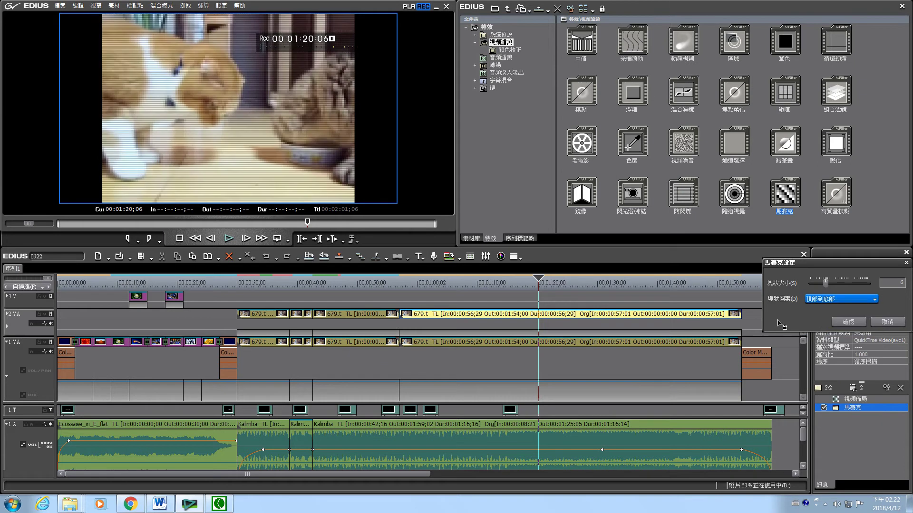
{"action": "left_click", "coordinate": [856, 300]}
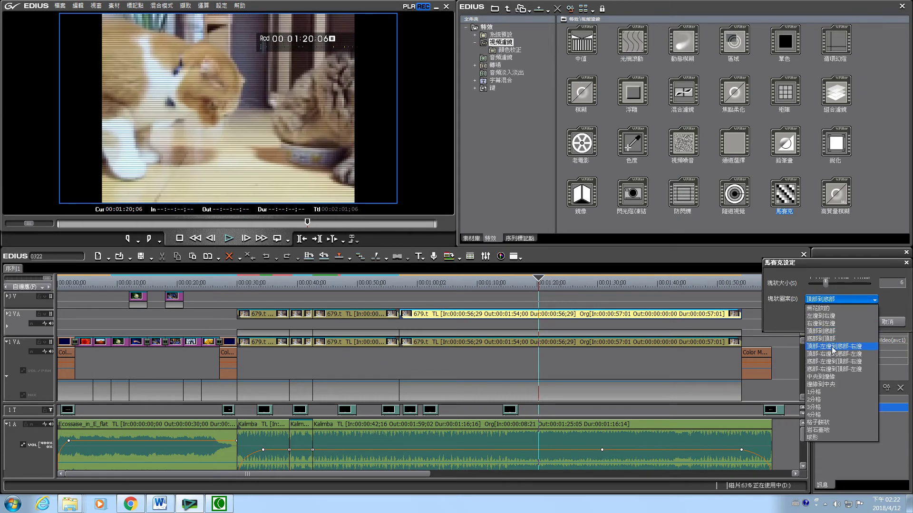
{"action": "left_click", "coordinate": [833, 347]}
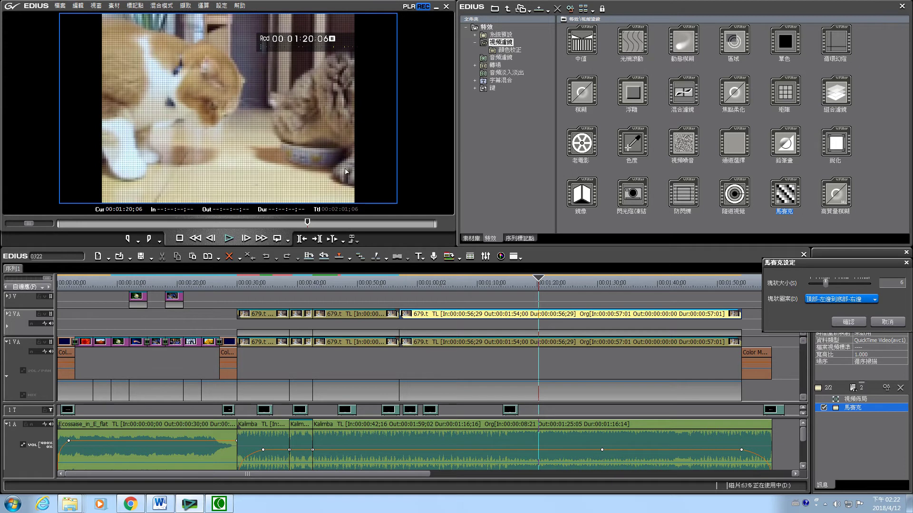
Step: Try the 中央到邊緣 mosaic pattern with a block size of 10, and return the pattern to 無花紋的
{"action": "left_click", "coordinate": [850, 300]}
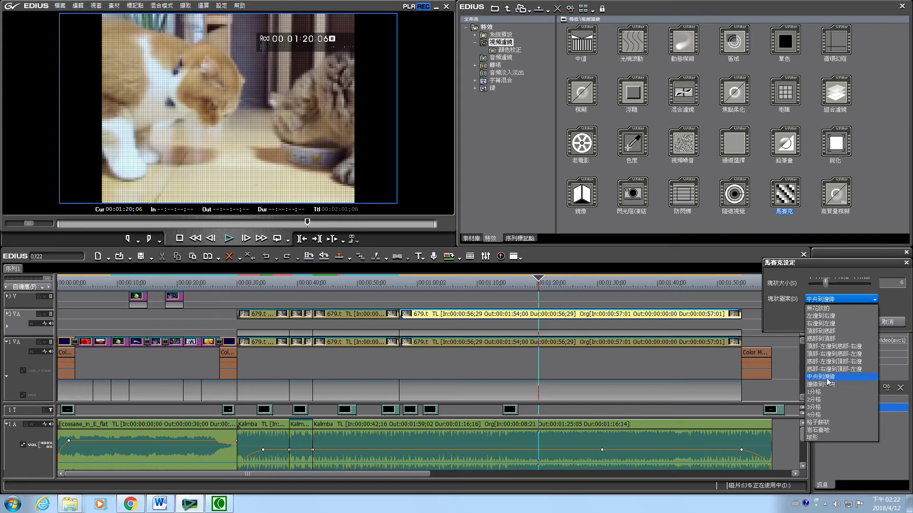
{"action": "left_click", "coordinate": [826, 378]}
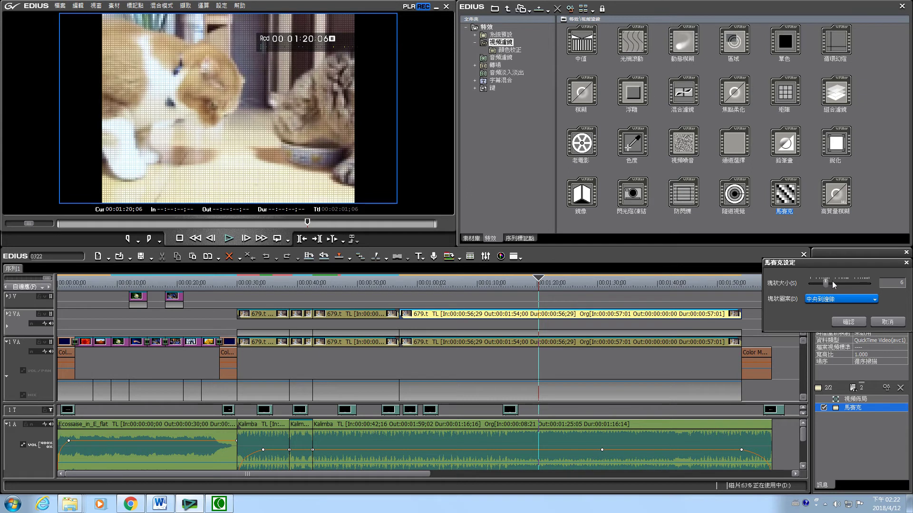
{"action": "left_click_drag", "start_coordinate": [826, 281], "coordinate": [832, 285]}
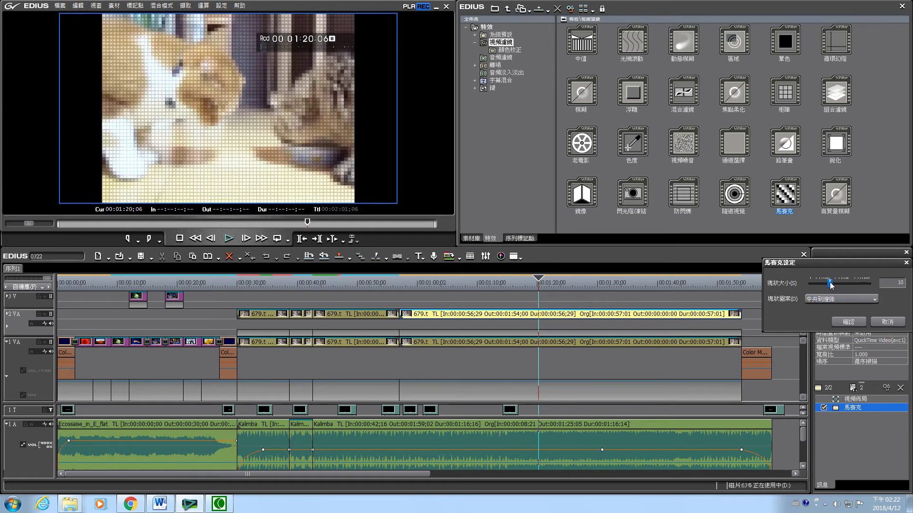
{"action": "left_click", "coordinate": [836, 300]}
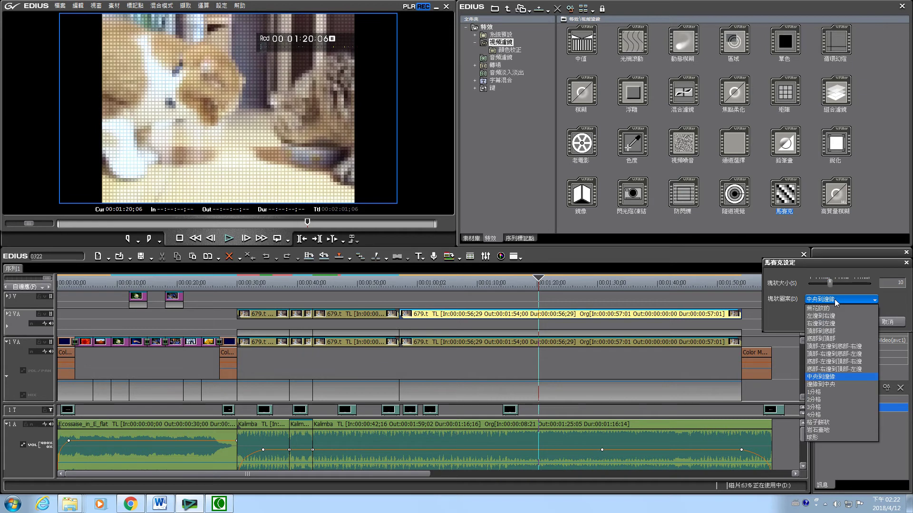
{"action": "left_click", "coordinate": [821, 308]}
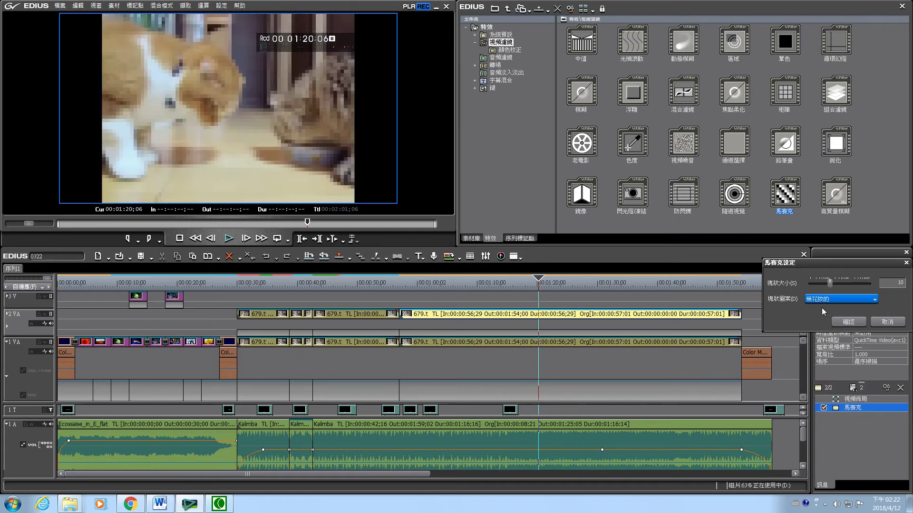
Step: Try the 1分格 and 球形 mosaic patterns, and set the block pattern back to 無花紋的
{"action": "left_click", "coordinate": [831, 300]}
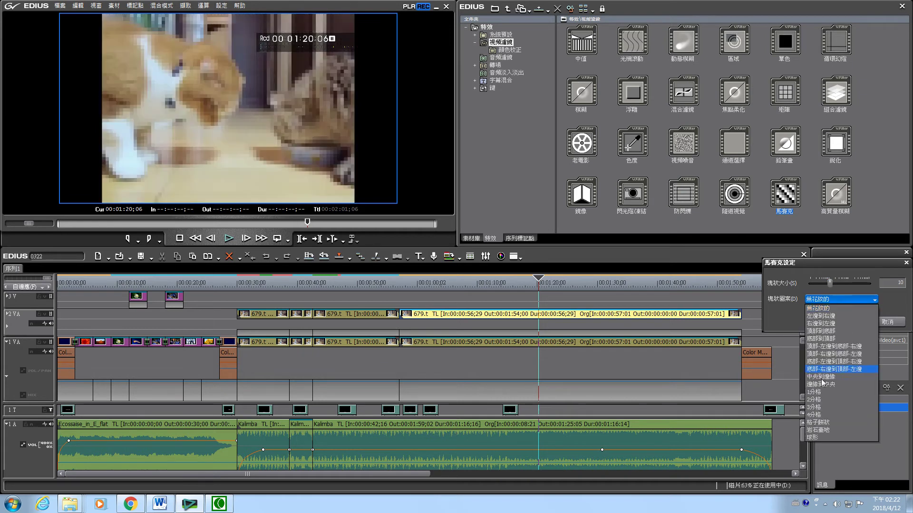
{"action": "left_click", "coordinate": [822, 393]}
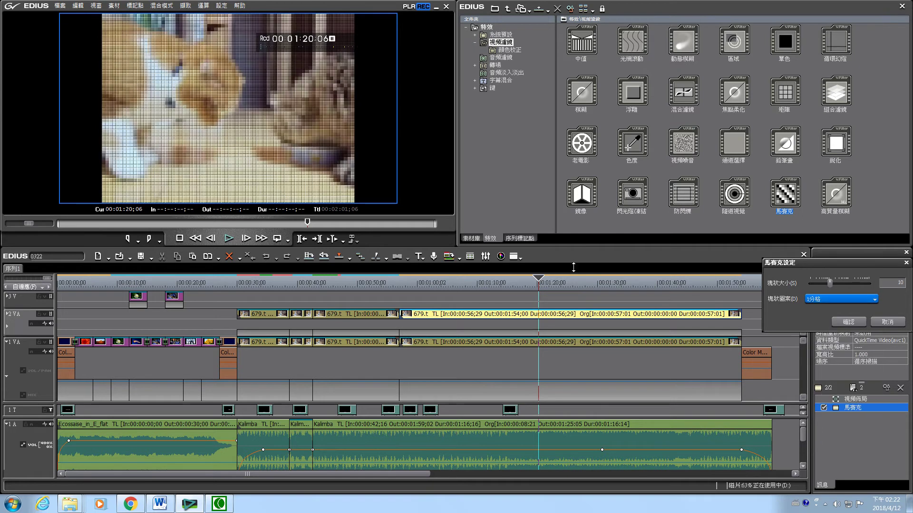
{"action": "left_click", "coordinate": [834, 301]}
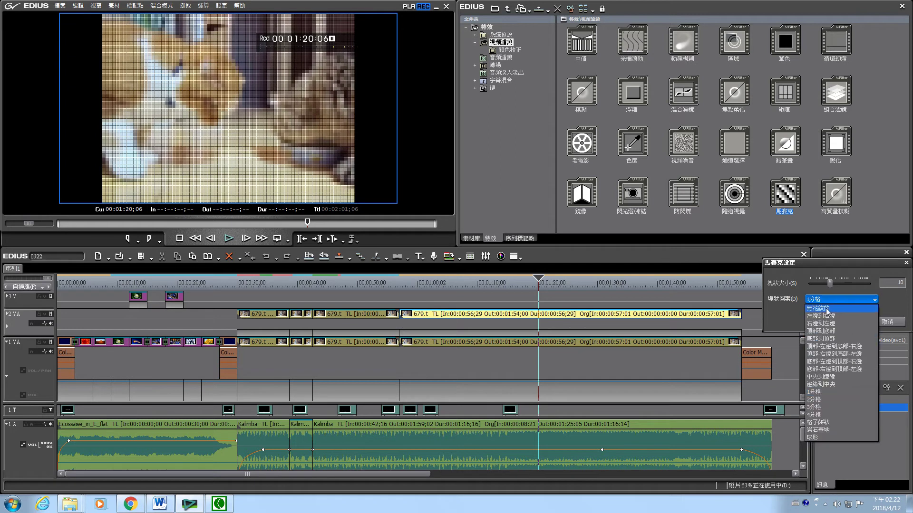
{"action": "left_click", "coordinate": [818, 438]}
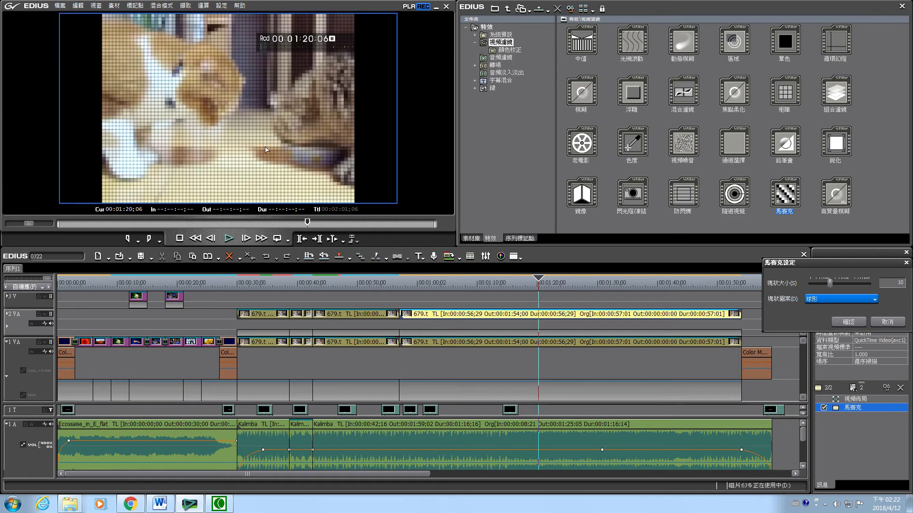
{"action": "left_click", "coordinate": [842, 299]}
{"action": "left_click", "coordinate": [823, 308]}
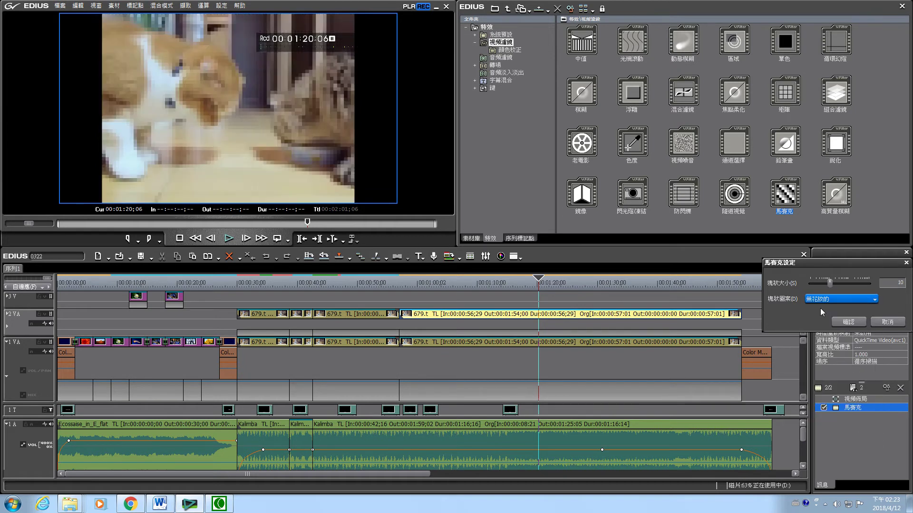
Step: Set the mosaic block size to 16 and confirm the 馬賽克 filter settings
{"action": "left_click_drag", "start_coordinate": [832, 287], "coordinate": [836, 287]}
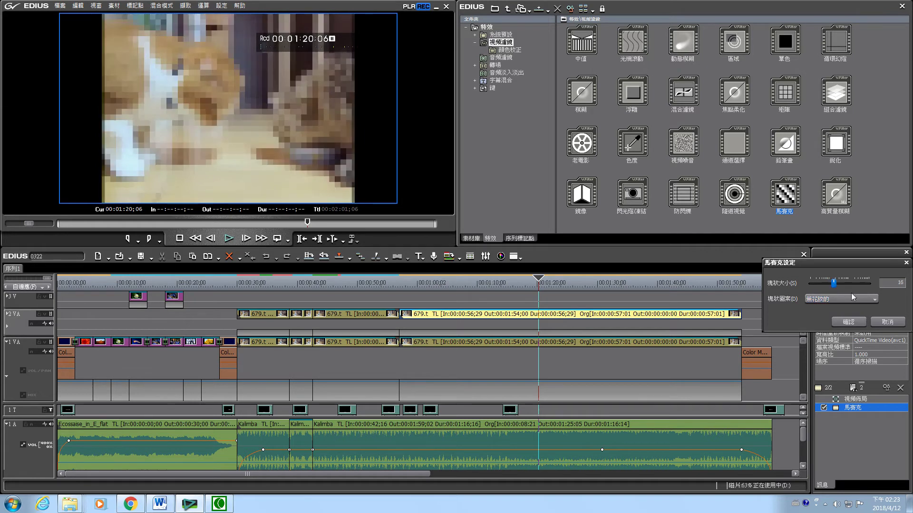
{"action": "left_click", "coordinate": [849, 324]}
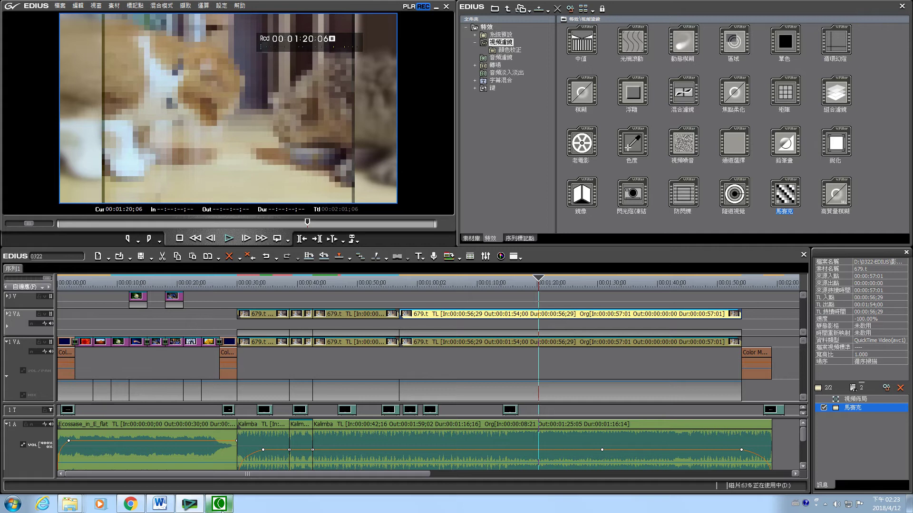
{"action": "key", "text": "F9"}
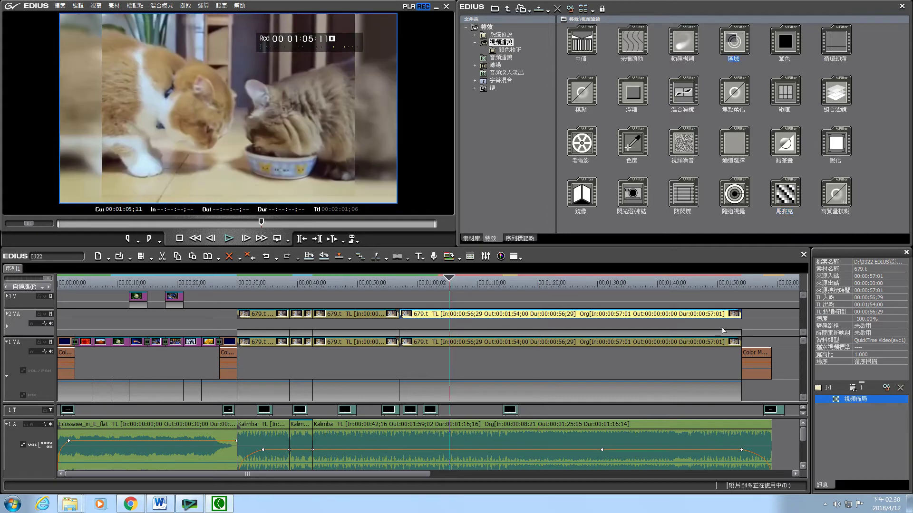
Step: Apply the 馬賽克 filter to the selected long 679.t clip on the 2VA track and open its settings
{"action": "left_click", "coordinate": [785, 195]}
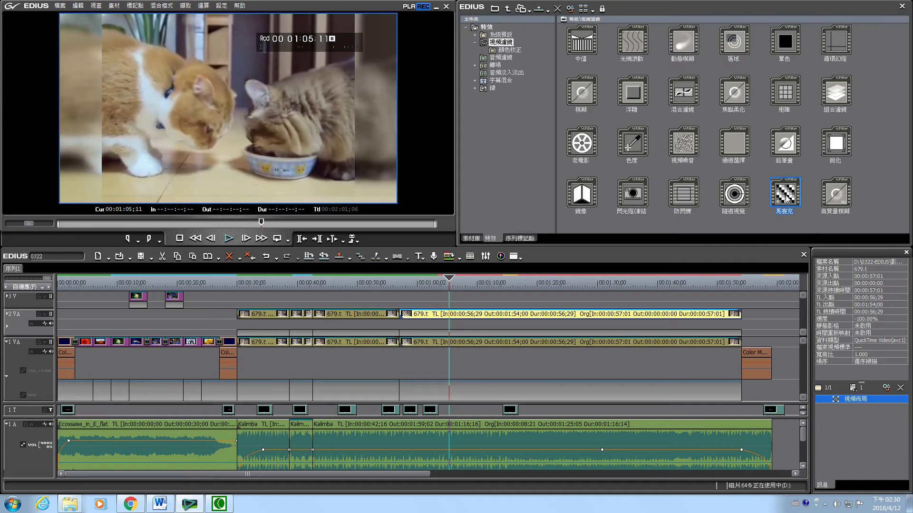
{"action": "left_click_drag", "start_coordinate": [787, 198], "coordinate": [856, 418]}
{"action": "double_click", "coordinate": [870, 407]}
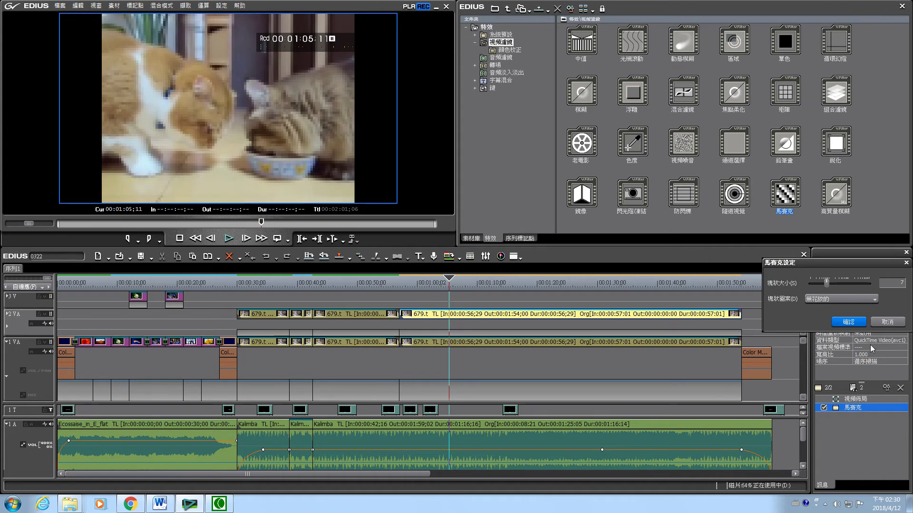
Step: Try mosaic block sizes of 16 and 34, discard the setting changes, and remove the 馬賽克 filter from the clip
{"action": "left_click_drag", "start_coordinate": [827, 283], "coordinate": [834, 283]}
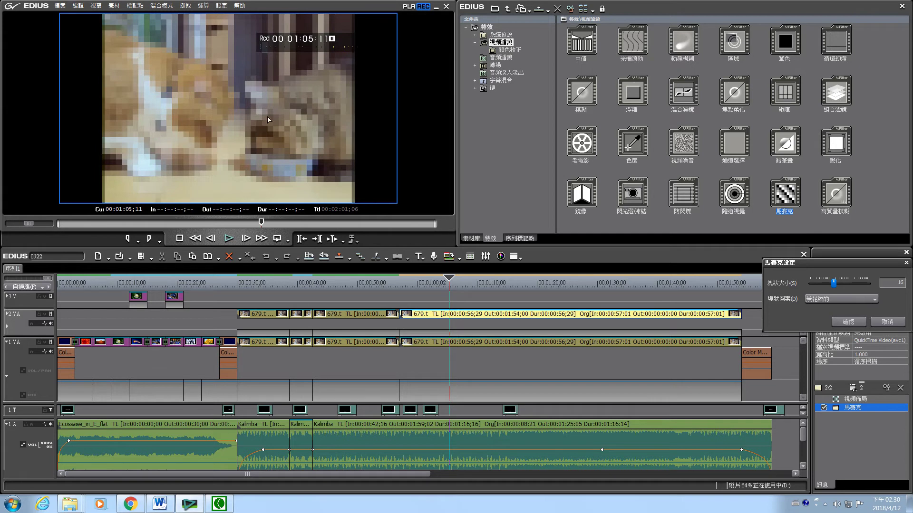
{"action": "left_click_drag", "start_coordinate": [834, 284], "coordinate": [840, 284]}
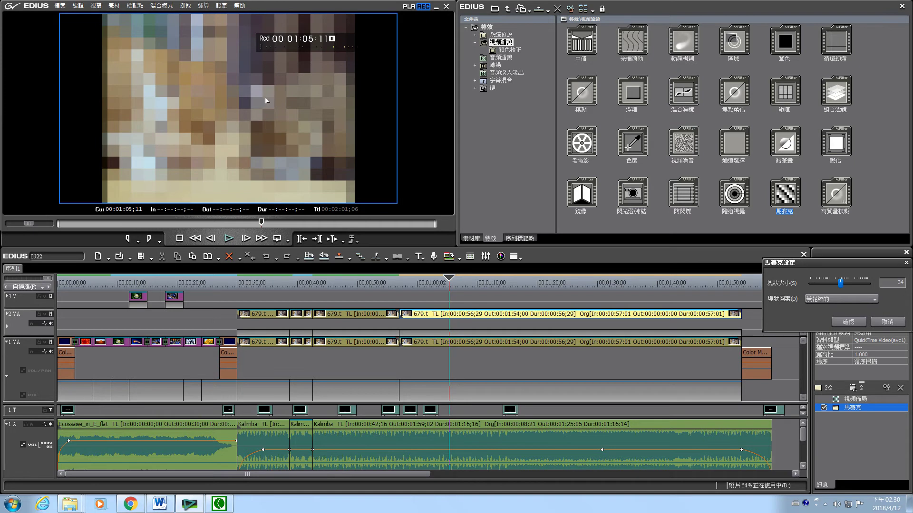
{"action": "left_click_drag", "start_coordinate": [839, 283], "coordinate": [827, 284]}
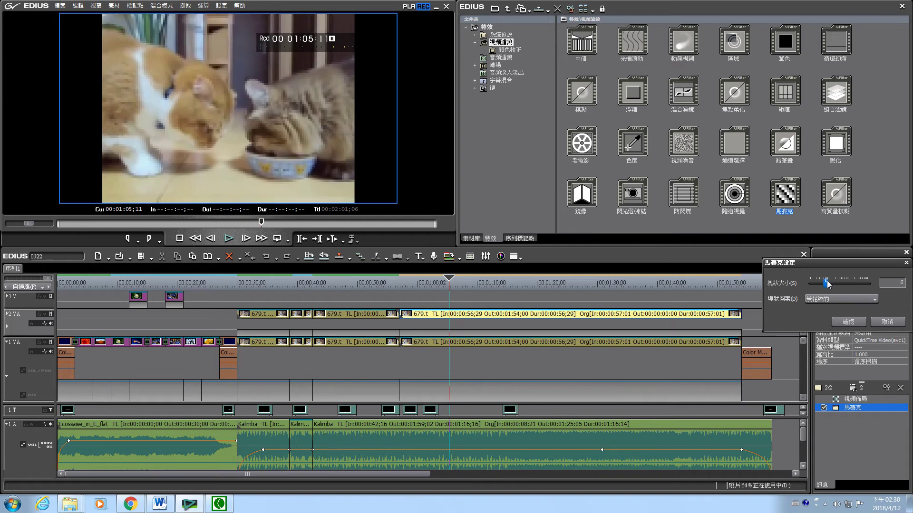
{"action": "left_click", "coordinate": [885, 322]}
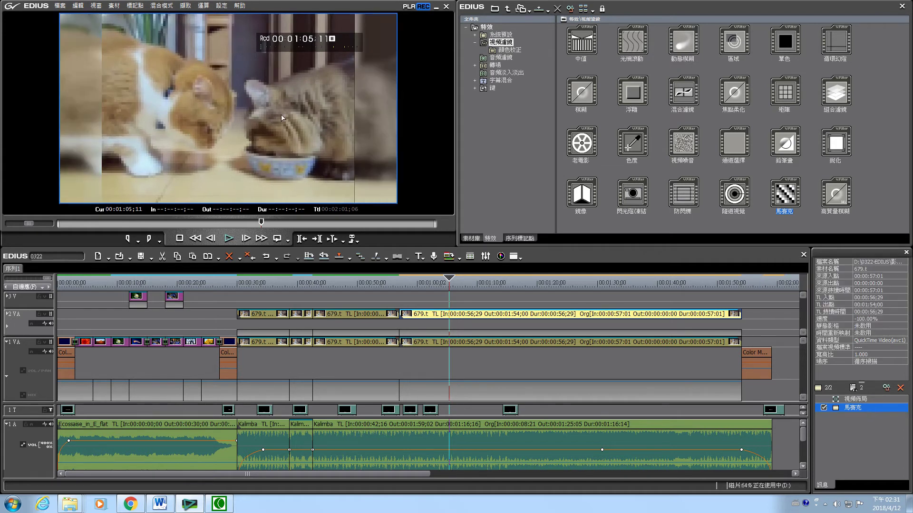
{"action": "left_click", "coordinate": [900, 388]}
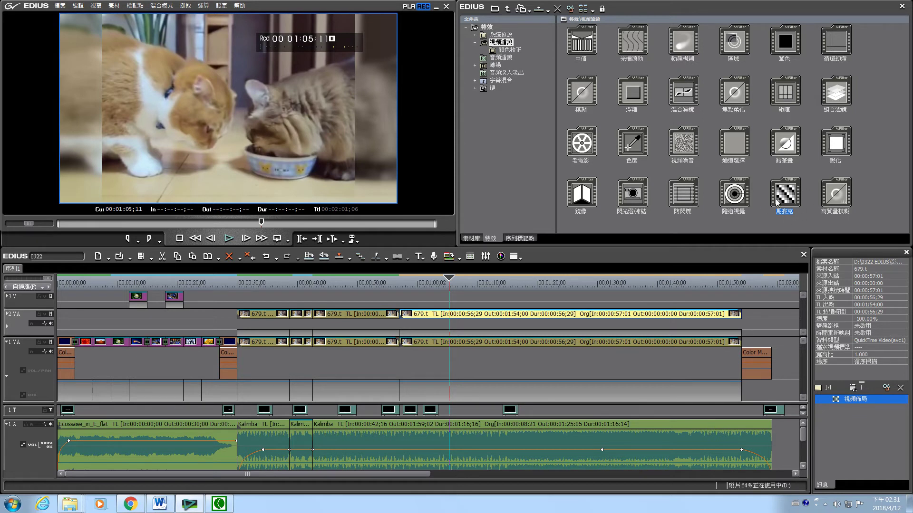
Step: Apply the 區域 filter to the selected long 679.t clip on the 2VA track and open its settings
{"action": "left_click", "coordinate": [733, 51]}
{"action": "left_click_drag", "start_coordinate": [731, 44], "coordinate": [841, 418]}
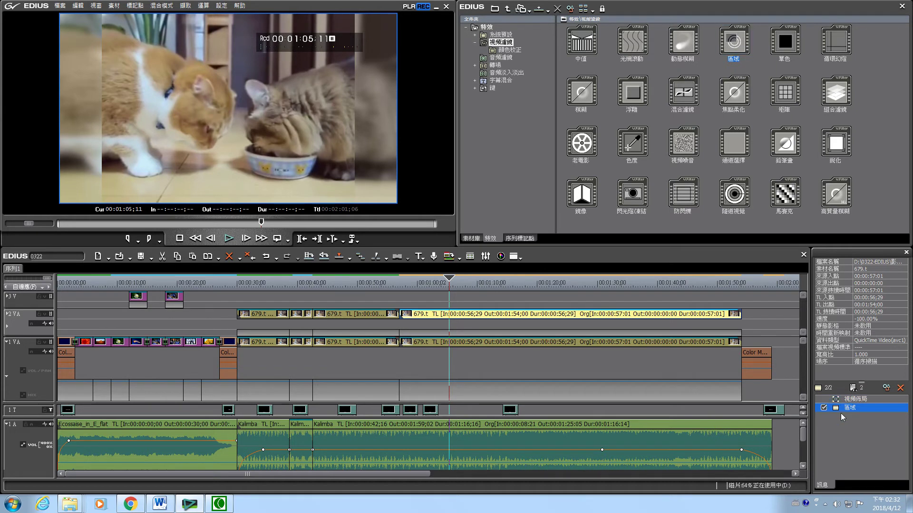
{"action": "double_click", "coordinate": [871, 409]}
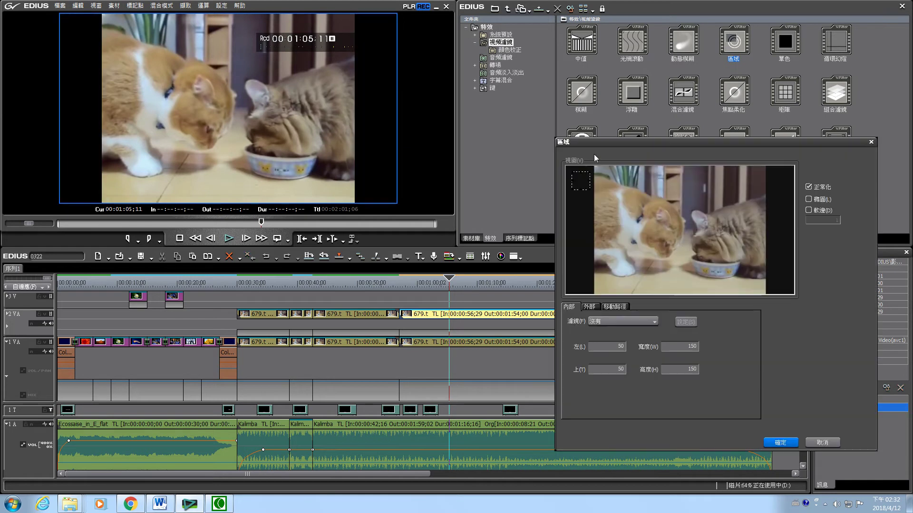
{"action": "left_click_drag", "start_coordinate": [609, 143], "coordinate": [542, 130]}
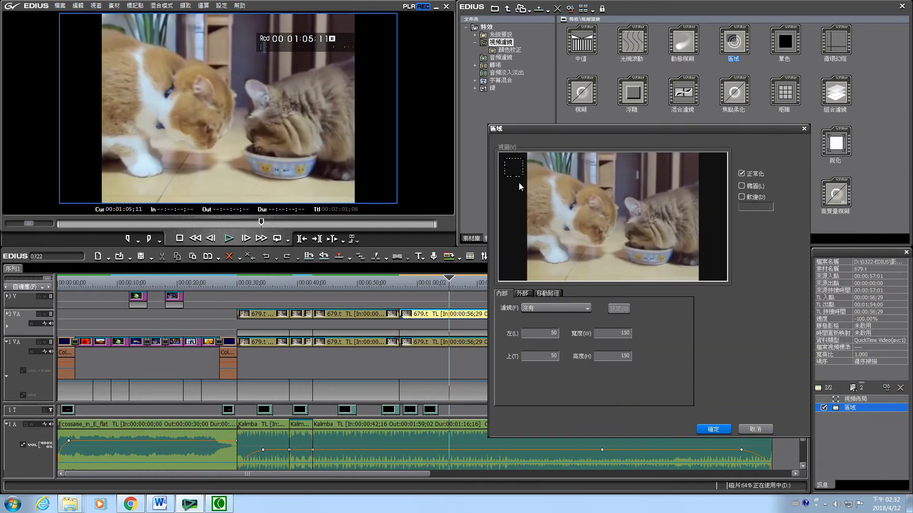
Step: Place the rectangular region over the orange cat's mouth at left 784, top 608, about 188 wide and 148 high, with 橢圓 off
{"action": "left_click_drag", "start_coordinate": [513, 167], "coordinate": [614, 233]}
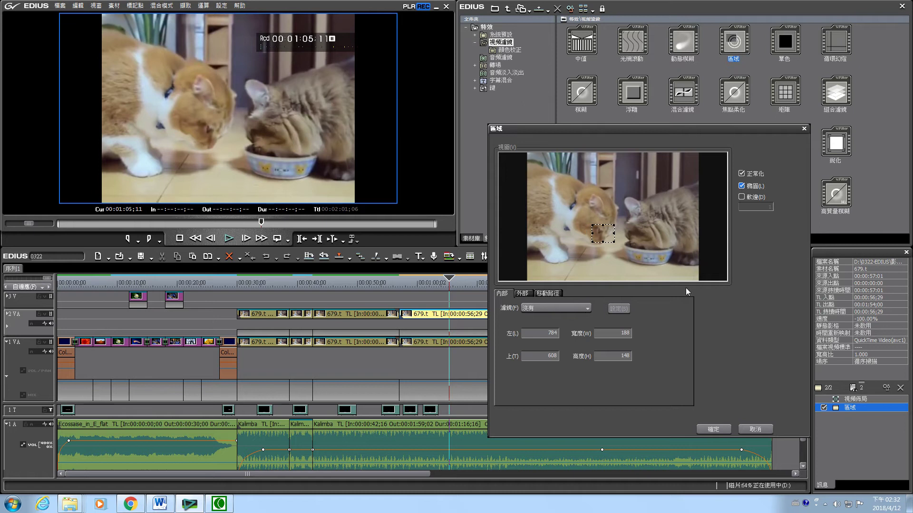
{"action": "left_click", "coordinate": [740, 186]}
Step: Examine the 外部 and 移動路徑 settings of the 區域 filter, and return to the 內部 settings
{"action": "left_click", "coordinate": [525, 293]}
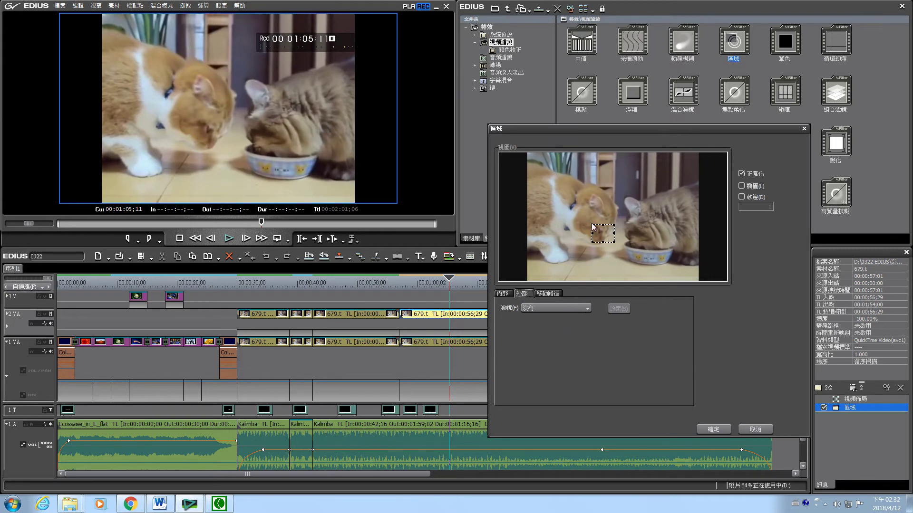
{"action": "left_click", "coordinate": [552, 293]}
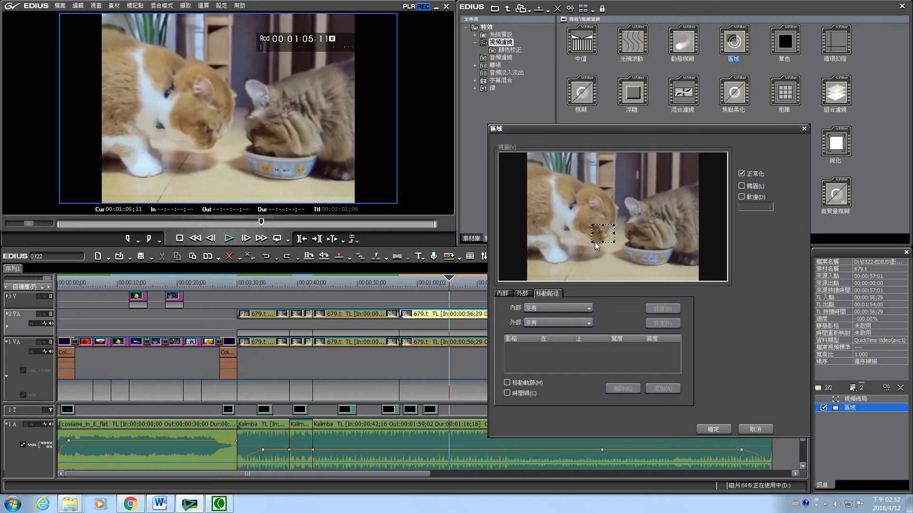
{"action": "left_click", "coordinate": [504, 294]}
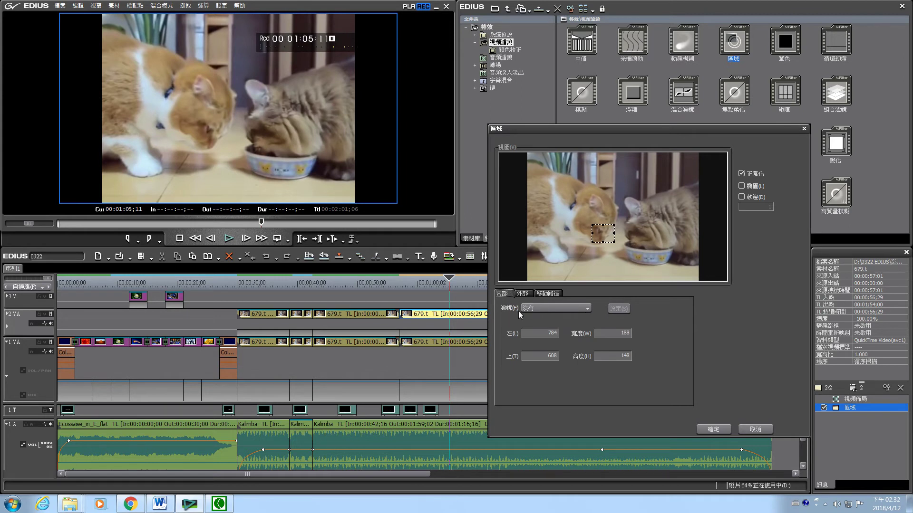
{"action": "left_click_drag", "start_coordinate": [639, 129], "coordinate": [557, 238]}
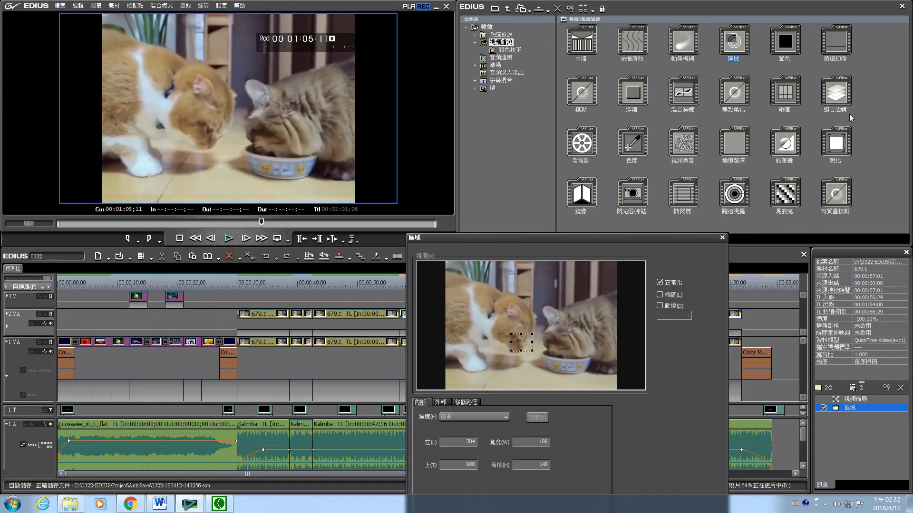
Step: Choose 馬賽克 as the 內部 filter for the region over the orange cat's mouth
{"action": "left_click_drag", "start_coordinate": [571, 238], "coordinate": [558, 230]}
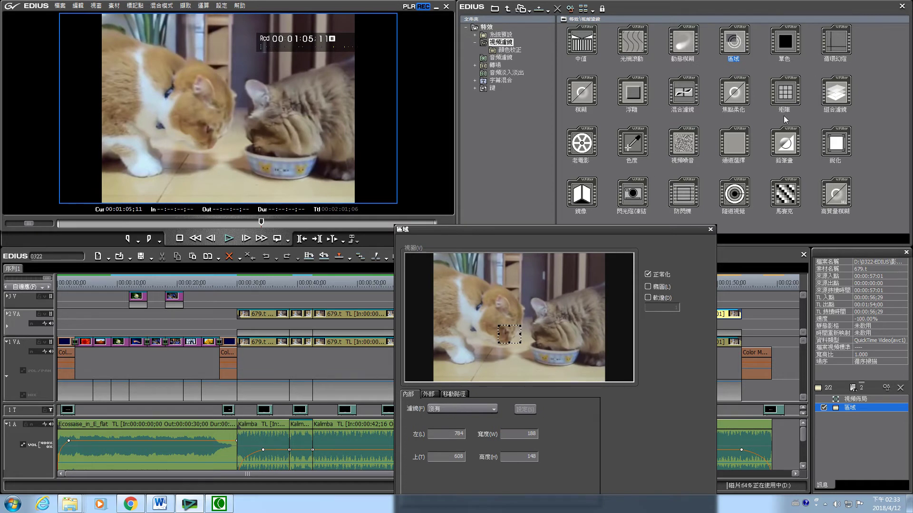
{"action": "left_click", "coordinate": [491, 410]}
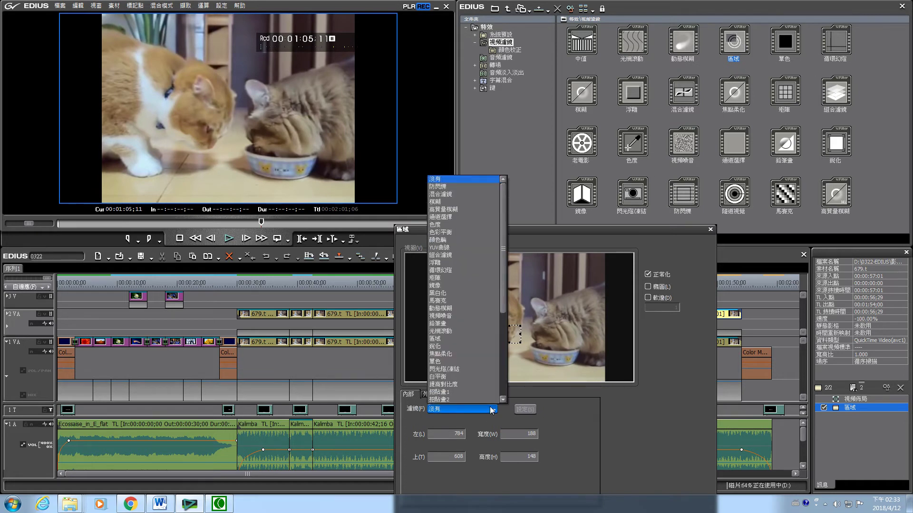
{"action": "left_click", "coordinate": [440, 301]}
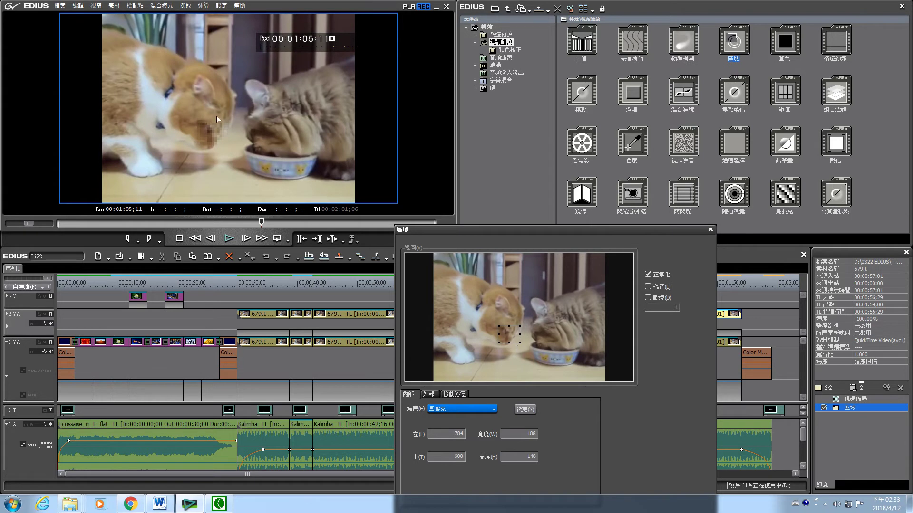
Step: Set the inner mosaic's block size to 20 and apply the 區域 filter settings
{"action": "left_click", "coordinate": [524, 412]}
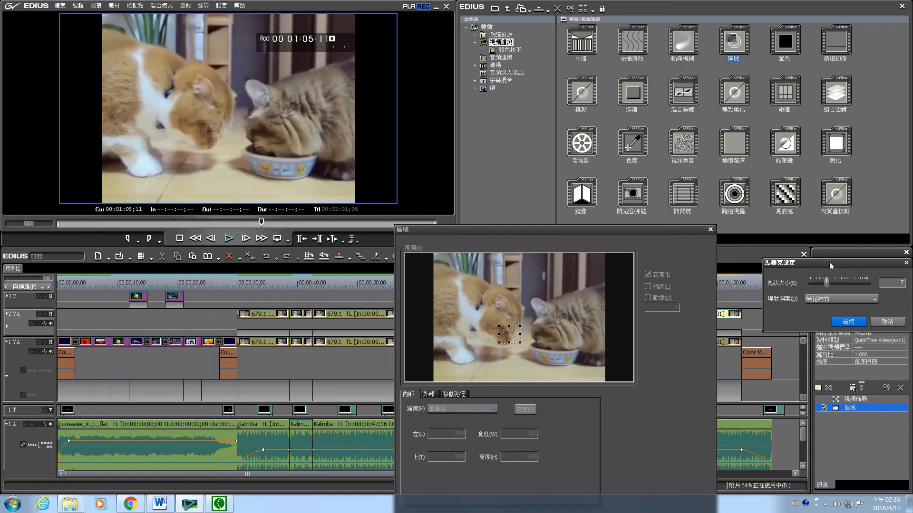
{"action": "left_click_drag", "start_coordinate": [831, 264], "coordinate": [653, 343]}
{"action": "left_click", "coordinate": [649, 364]}
{"action": "key", "text": "Right"}
{"action": "key", "text": "Right"}
{"action": "key", "text": "Right"}
{"action": "key", "text": "Right"}
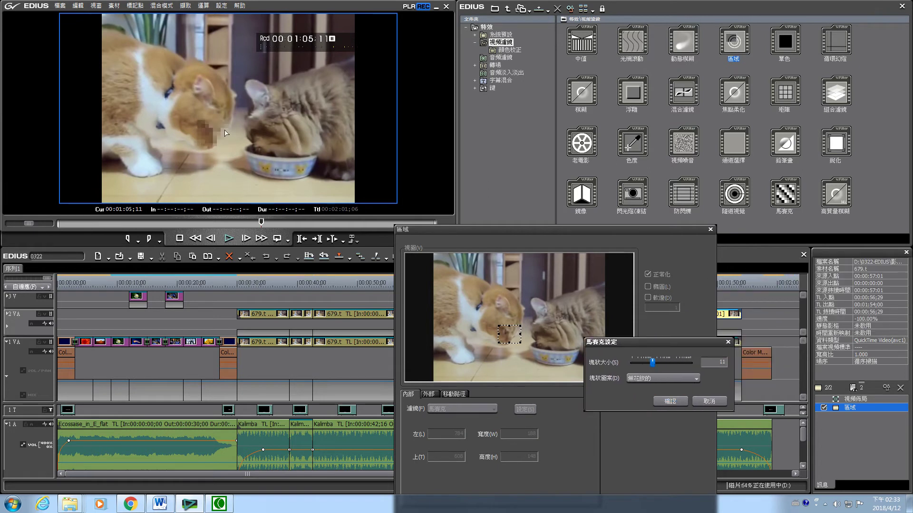
{"action": "left_click_drag", "start_coordinate": [652, 363], "coordinate": [658, 364]}
{"action": "left_click", "coordinate": [656, 379]}
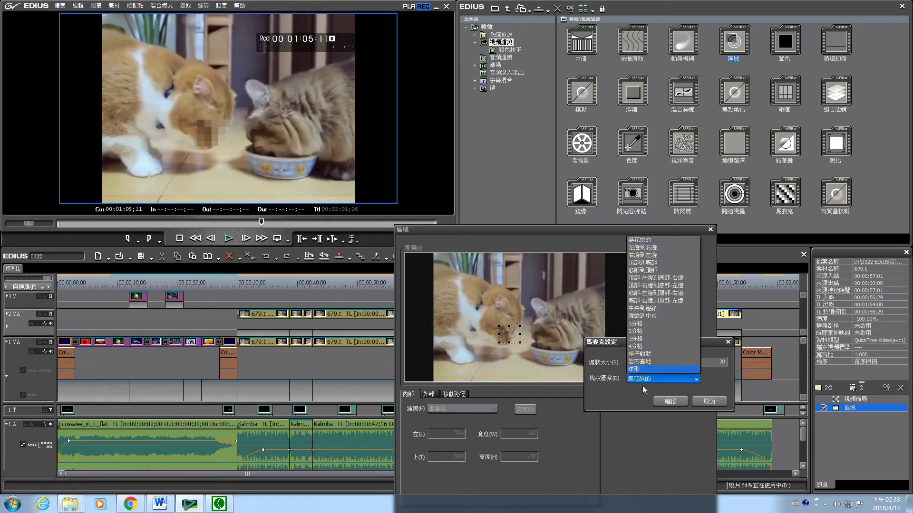
{"action": "left_click", "coordinate": [630, 400]}
{"action": "left_click", "coordinate": [674, 402]}
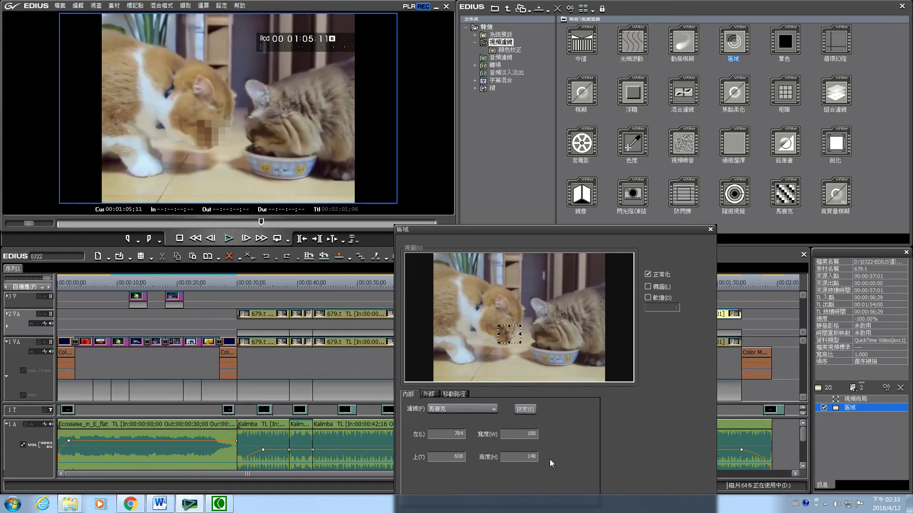
{"action": "left_click_drag", "start_coordinate": [569, 233], "coordinate": [572, 164]}
{"action": "left_click", "coordinate": [621, 462]}
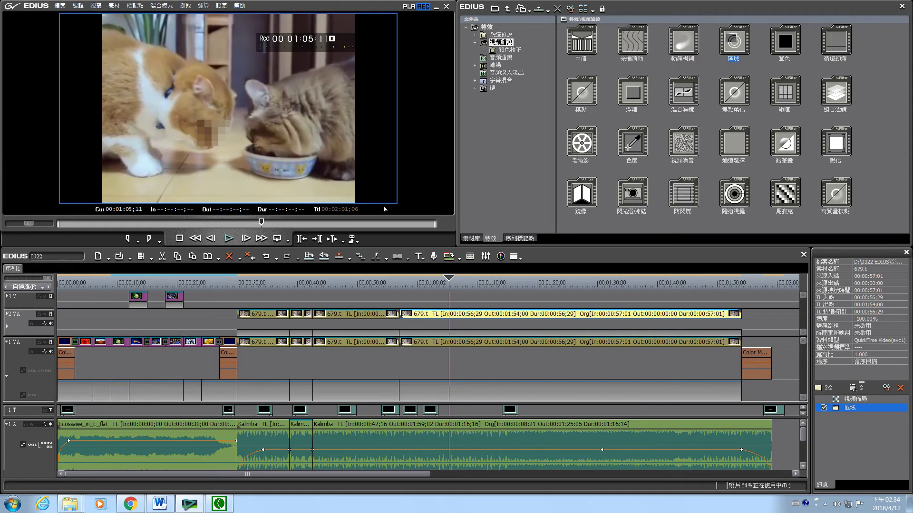
Step: Play the clip briefly to check the fixed mosaic, and view the 區域 filter's 移動路徑 settings without changing them
{"action": "left_click", "coordinate": [229, 238]}
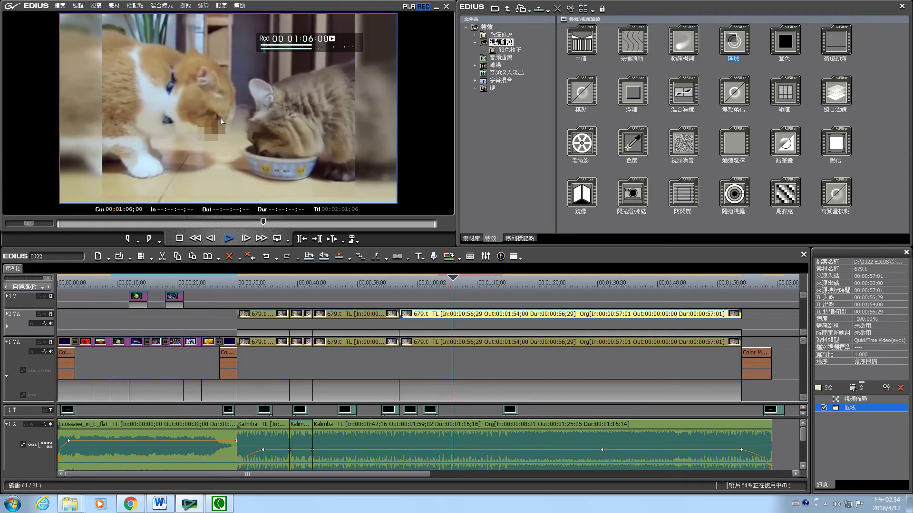
{"action": "key", "text": "space"}
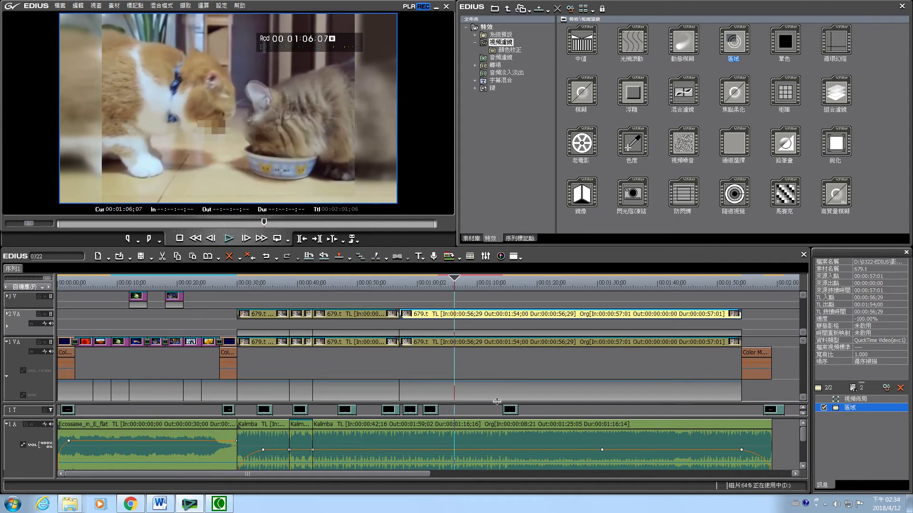
{"action": "double_click", "coordinate": [877, 408]}
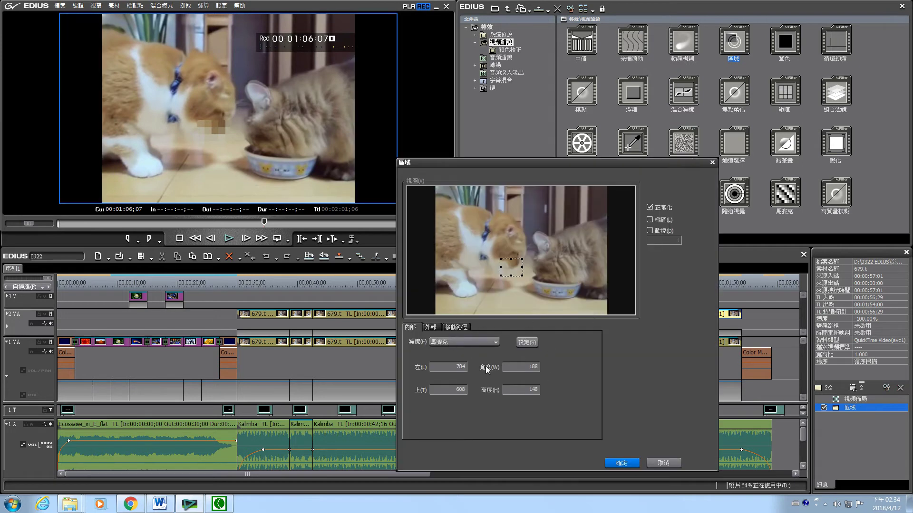
{"action": "left_click", "coordinate": [453, 326]}
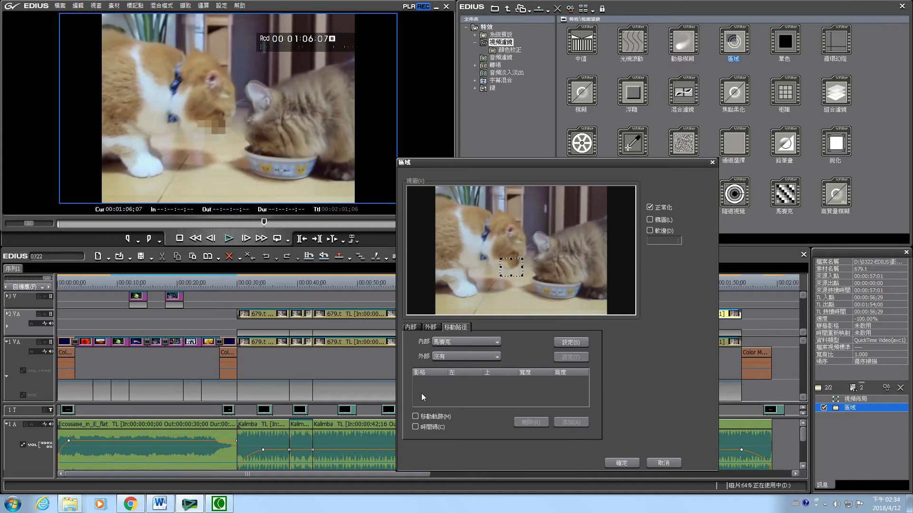
{"action": "left_click", "coordinate": [668, 463]}
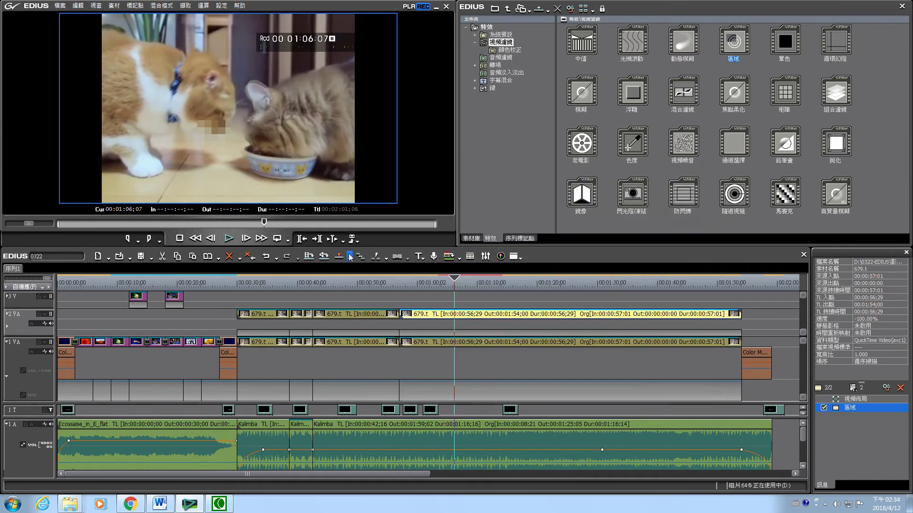
Step: Position the timeline playhead frame-accurately at 00:01:05;22
{"action": "left_click", "coordinate": [454, 279]}
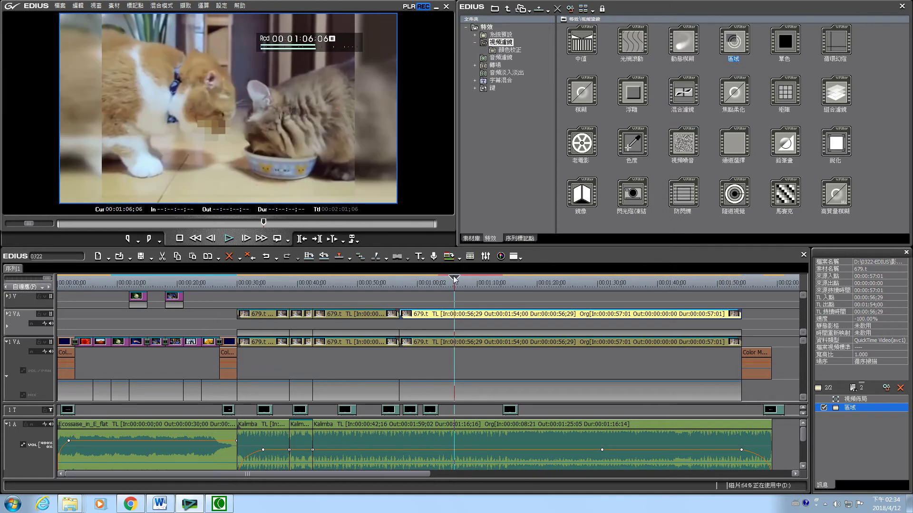
{"action": "left_click", "coordinate": [200, 240]}
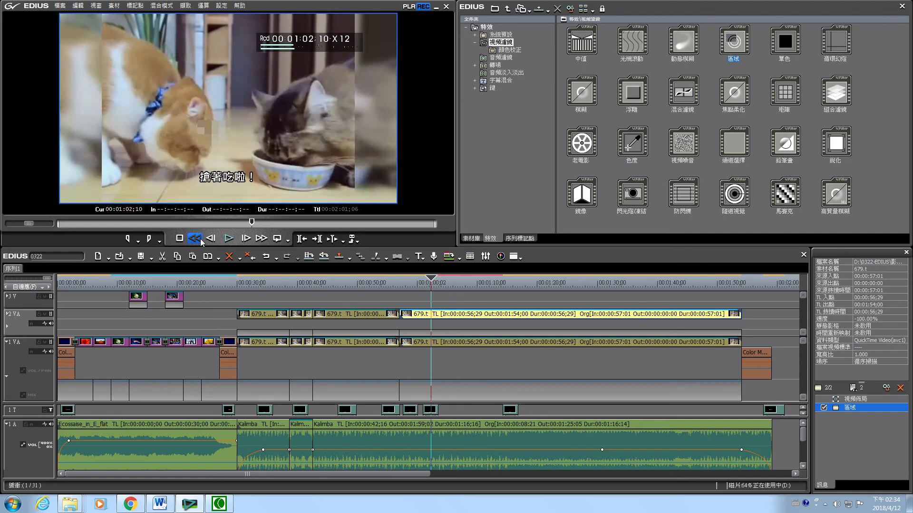
{"action": "left_click", "coordinate": [229, 239]}
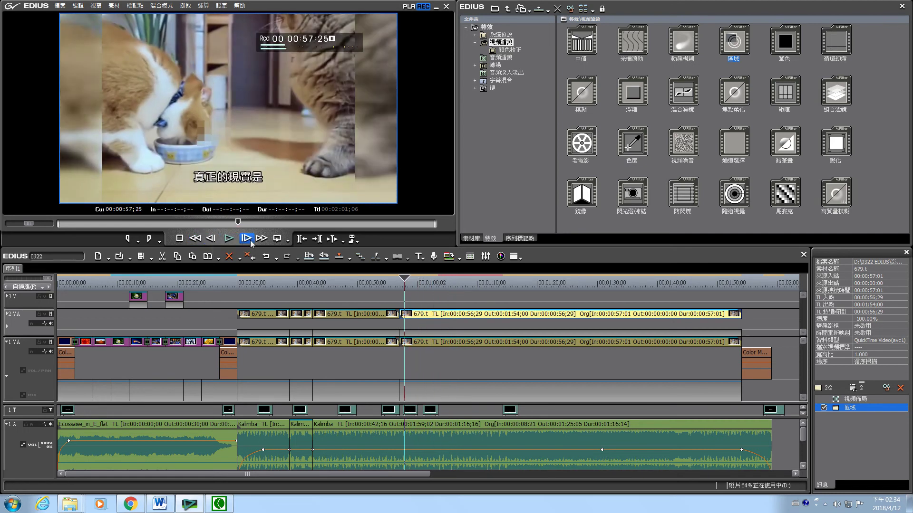
{"action": "left_click_drag", "start_coordinate": [451, 283], "coordinate": [462, 280]}
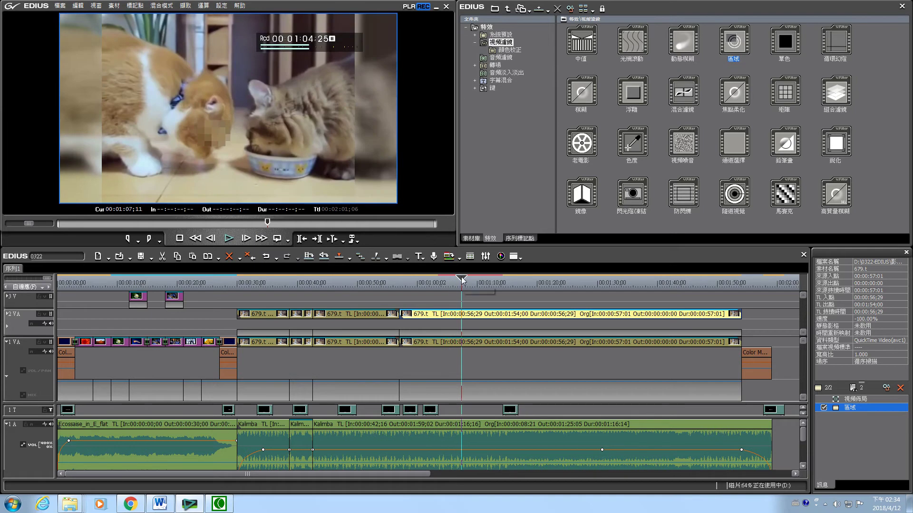
{"action": "left_click", "coordinate": [210, 238]}
{"action": "left_click", "coordinate": [210, 238]}
{"action": "left_click", "coordinate": [210, 238]}
{"action": "left_click", "coordinate": [210, 239]}
{"action": "left_click", "coordinate": [214, 239]}
{"action": "left_click", "coordinate": [214, 239]}
{"action": "left_click", "coordinate": [214, 239]}
{"action": "left_click", "coordinate": [214, 240]}
{"action": "left_click", "coordinate": [215, 239]}
{"action": "left_click", "coordinate": [215, 239]}
{"action": "left_click", "coordinate": [214, 239]}
{"action": "left_click", "coordinate": [215, 240]}
{"action": "left_click", "coordinate": [215, 239]}
{"action": "left_click", "coordinate": [215, 239]}
{"action": "left_click", "coordinate": [215, 240]}
{"action": "left_click", "coordinate": [215, 239]}
{"action": "left_click", "coordinate": [215, 239]}
{"action": "left_click", "coordinate": [215, 240]}
{"action": "left_click", "coordinate": [215, 239]}
{"action": "left_click", "coordinate": [214, 239]}
{"action": "left_click", "coordinate": [215, 239]}
{"action": "left_click", "coordinate": [215, 239]}
{"action": "left_click", "coordinate": [214, 239]}
{"action": "left_click", "coordinate": [214, 239]}
{"action": "left_click", "coordinate": [215, 239]}
{"action": "left_click", "coordinate": [214, 239]}
{"action": "left_click", "coordinate": [214, 239]}
{"action": "left_click", "coordinate": [214, 239]}
{"action": "left_click", "coordinate": [215, 239]}
{"action": "left_click", "coordinate": [214, 239]}
{"action": "left_click", "coordinate": [214, 240]}
{"action": "left_click", "coordinate": [215, 239]}
{"action": "left_click", "coordinate": [215, 239]}
{"action": "left_click", "coordinate": [215, 239]}
{"action": "left_click", "coordinate": [215, 239]}
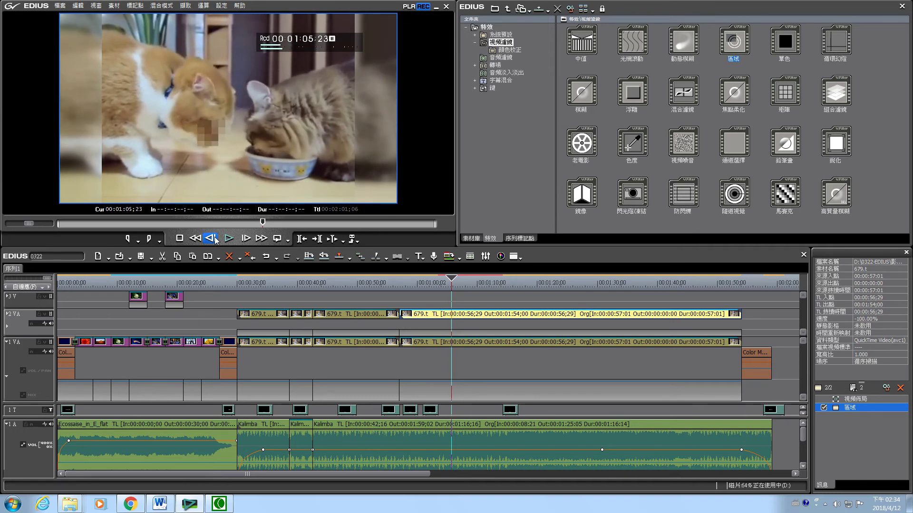
{"action": "left_click", "coordinate": [215, 239]}
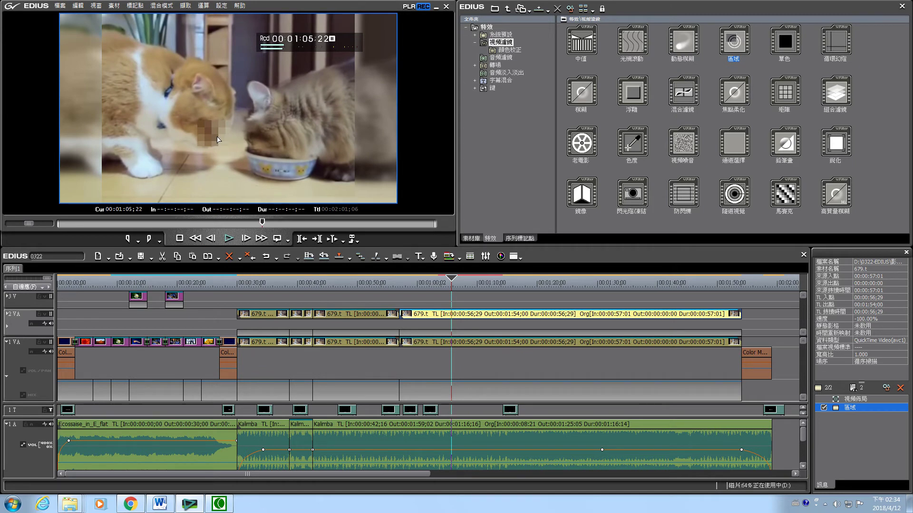
Step: Enable 移動軌跡 in the 區域 filter and add a path keyframe at frame 261 with the region at left 784, top 608
{"action": "double_click", "coordinate": [867, 407]}
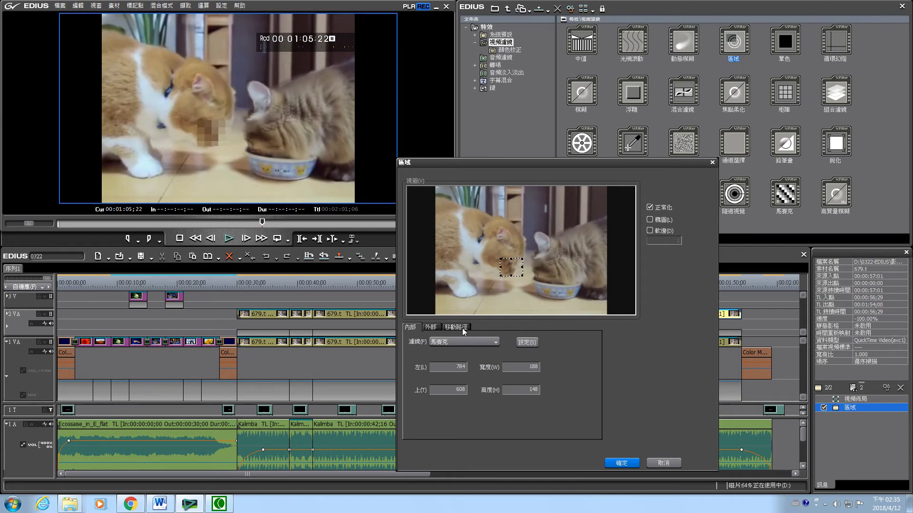
{"action": "left_click", "coordinate": [455, 327]}
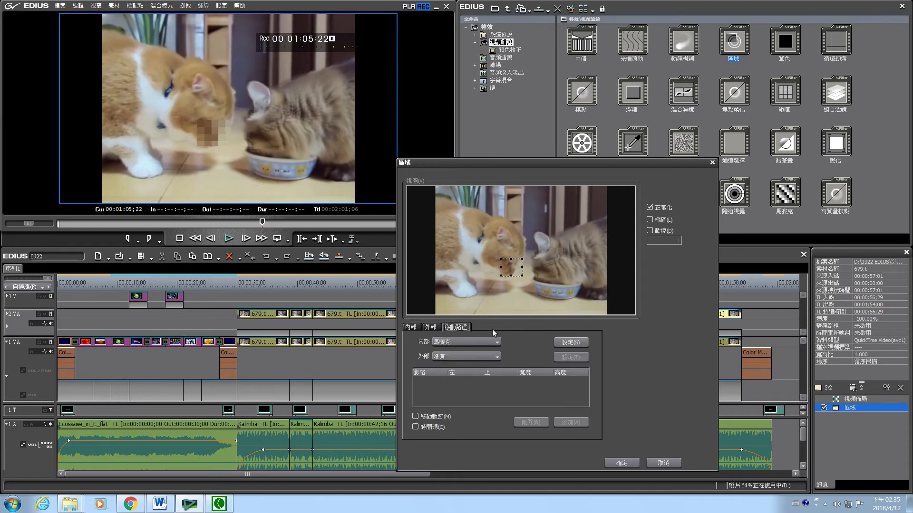
{"action": "left_click", "coordinate": [416, 417]}
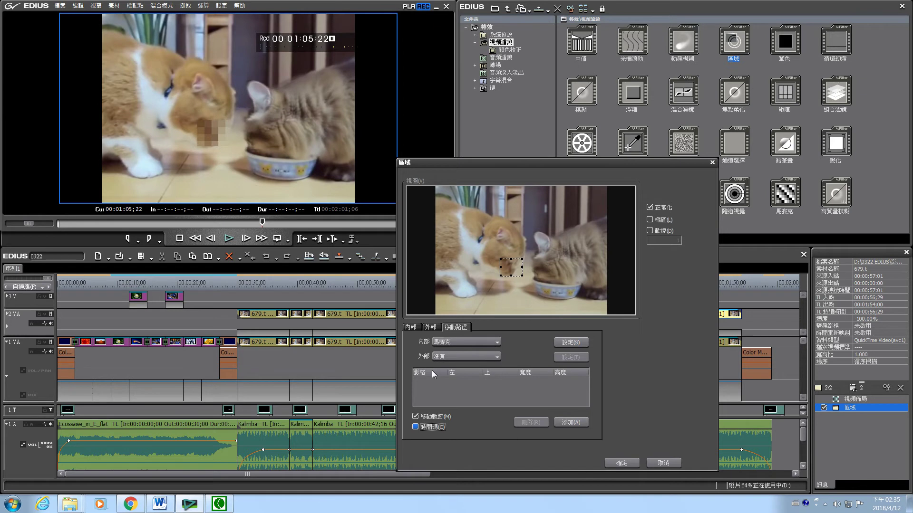
{"action": "left_click", "coordinate": [569, 423]}
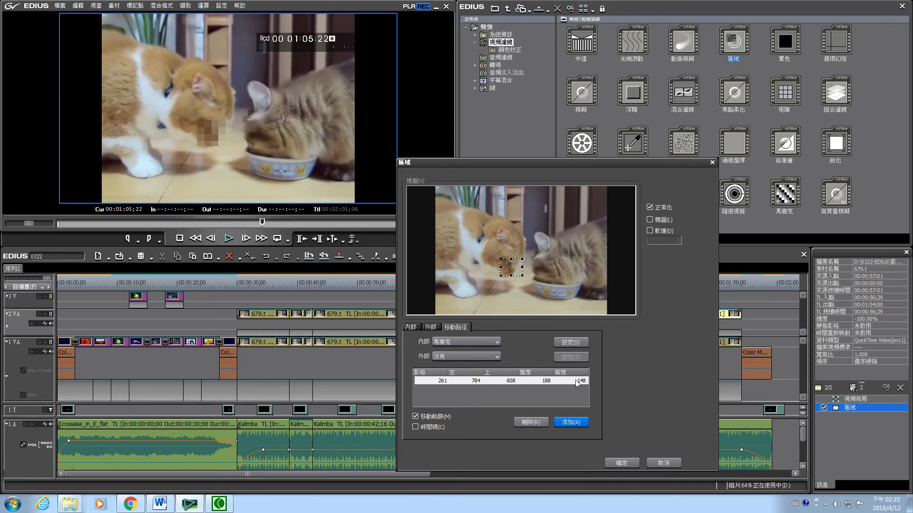
{"action": "left_click", "coordinate": [621, 463]}
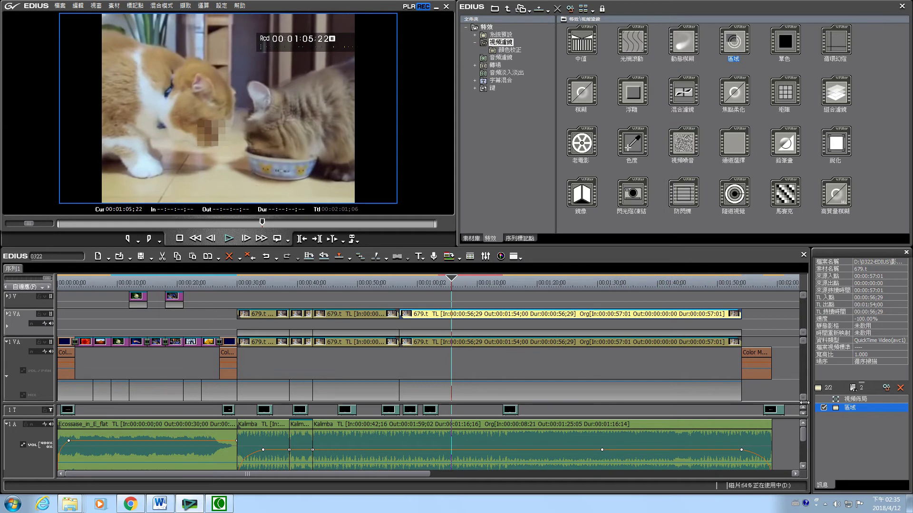
Step: At 00:01:06;04, move the region back over the orange cat's mouth at left 832, top 536, and add a path keyframe
{"action": "left_click", "coordinate": [246, 238]}
{"action": "left_click", "coordinate": [246, 238]}
{"action": "left_click", "coordinate": [245, 238]}
{"action": "left_click", "coordinate": [245, 238]}
{"action": "left_click", "coordinate": [246, 238]}
{"action": "left_click", "coordinate": [246, 238]}
{"action": "left_click", "coordinate": [246, 238]}
{"action": "left_click", "coordinate": [246, 238]}
{"action": "left_click", "coordinate": [245, 238]}
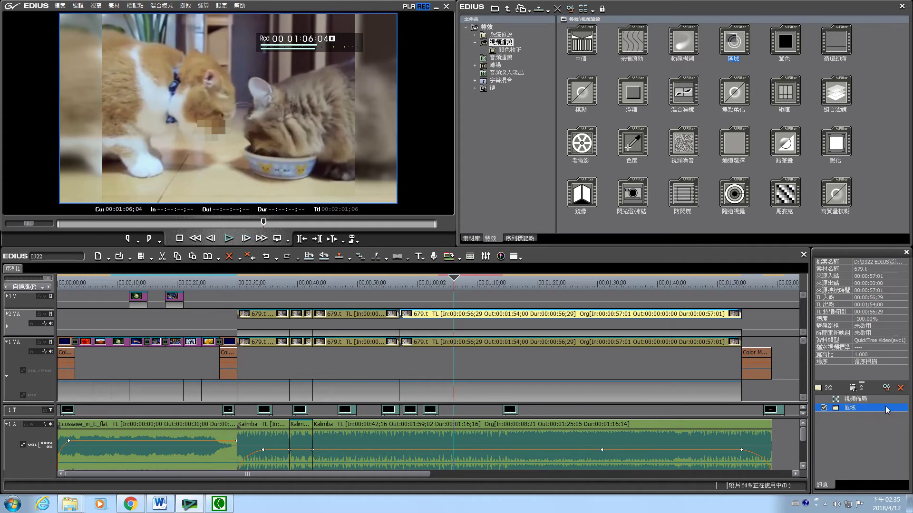
{"action": "double_click", "coordinate": [849, 407]}
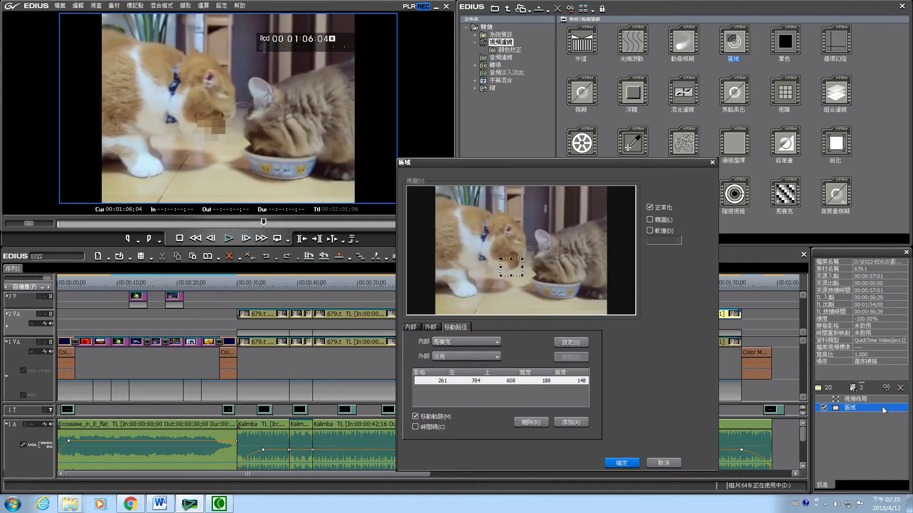
{"action": "left_click_drag", "start_coordinate": [507, 268], "coordinate": [523, 249]}
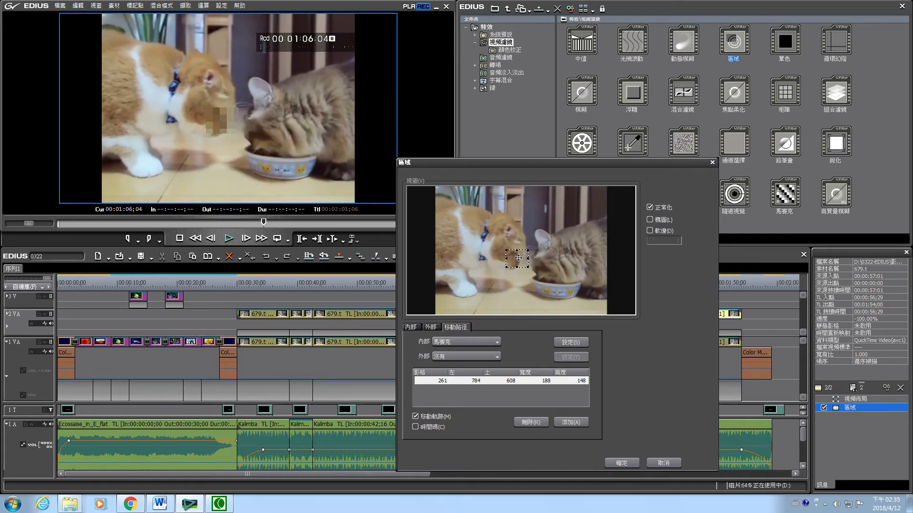
{"action": "left_click", "coordinate": [572, 424]}
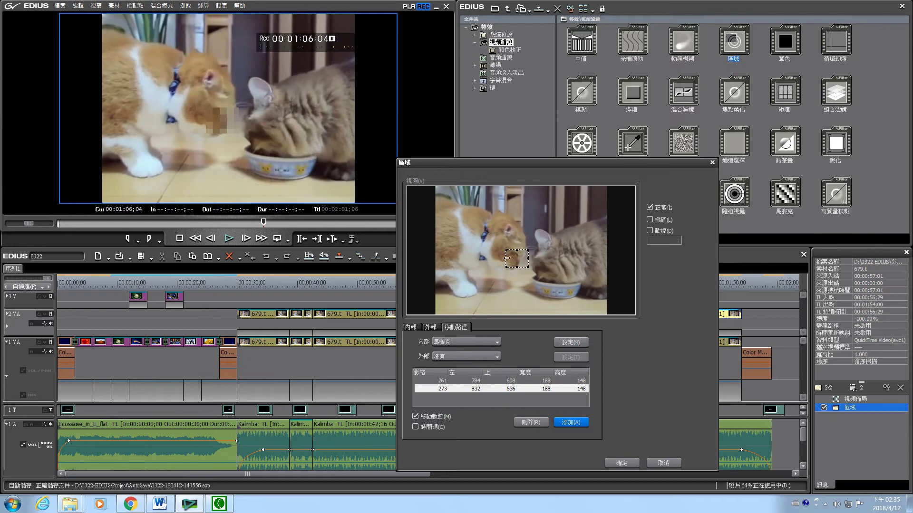
Step: Compare the region at path keyframes 261 and 273, and apply the 區域 filter settings
{"action": "left_click", "coordinate": [453, 380]}
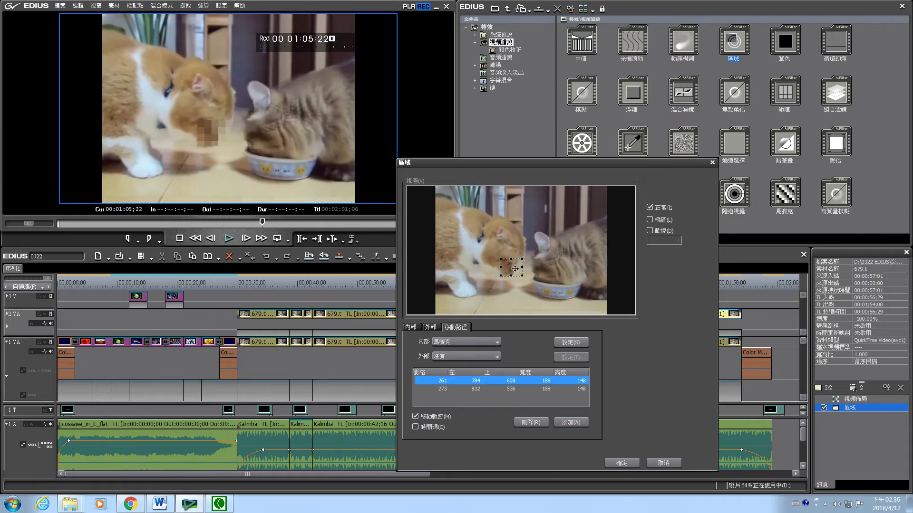
{"action": "left_click", "coordinate": [442, 389]}
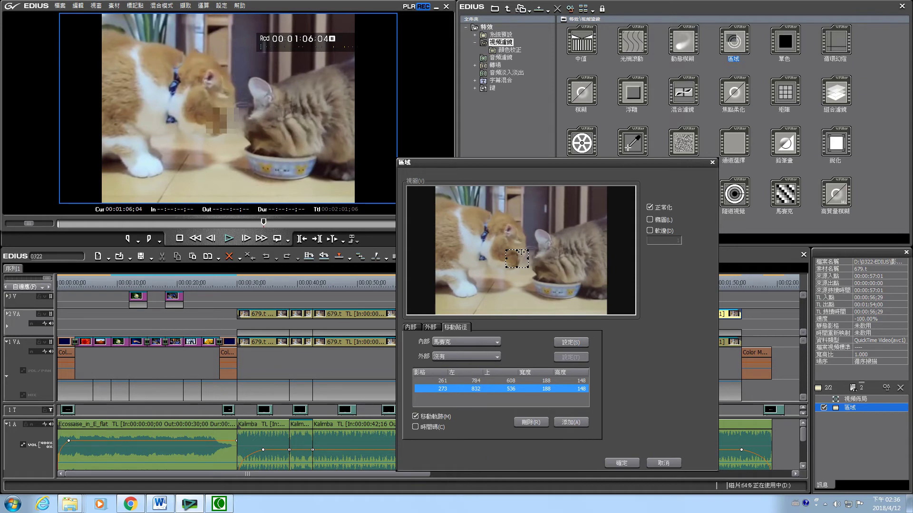
{"action": "left_click", "coordinate": [634, 463]}
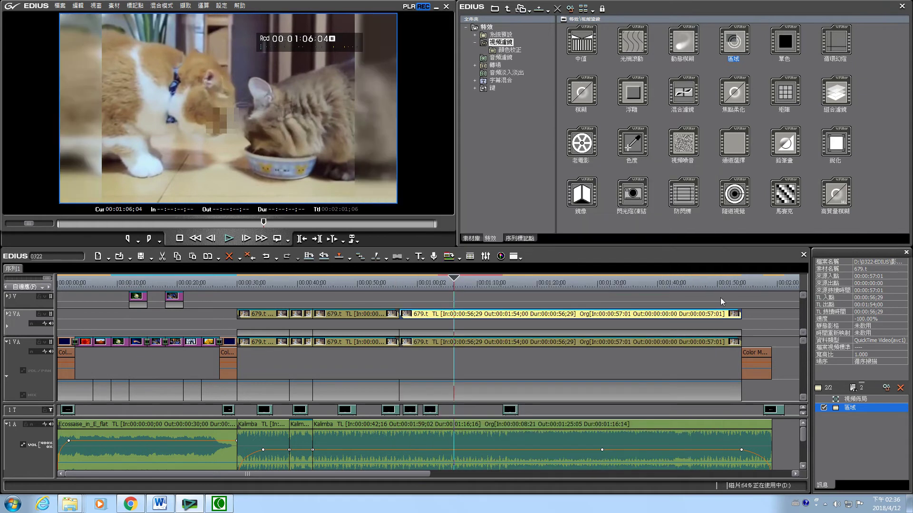
Step: Review the stored 移動路徑 keyframes, and play the clip from 00:01:04;18 to check the moving mosaic
{"action": "double_click", "coordinate": [866, 407]}
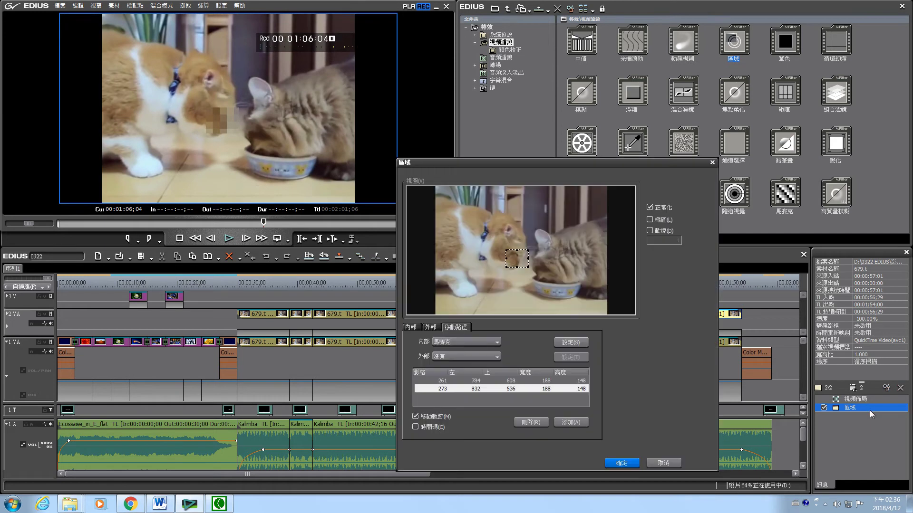
{"action": "left_click", "coordinate": [671, 464]}
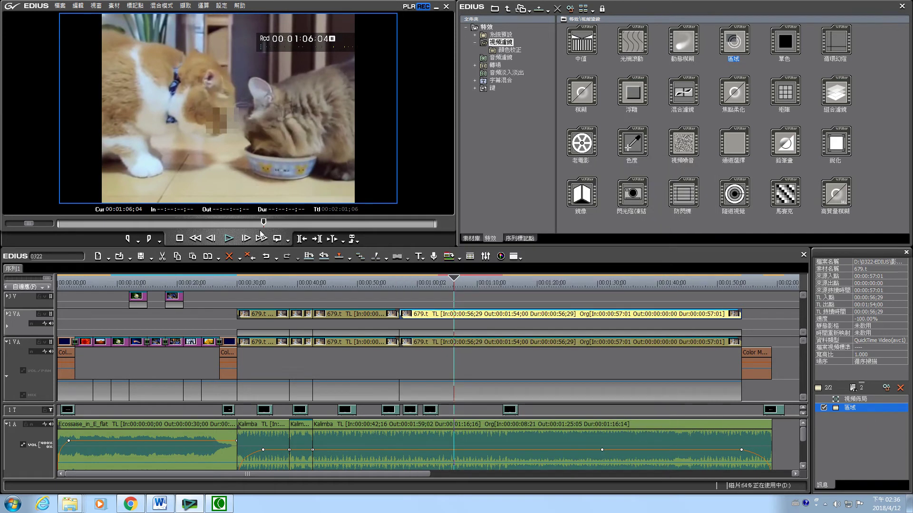
{"action": "left_click_drag", "start_coordinate": [459, 288], "coordinate": [444, 285]}
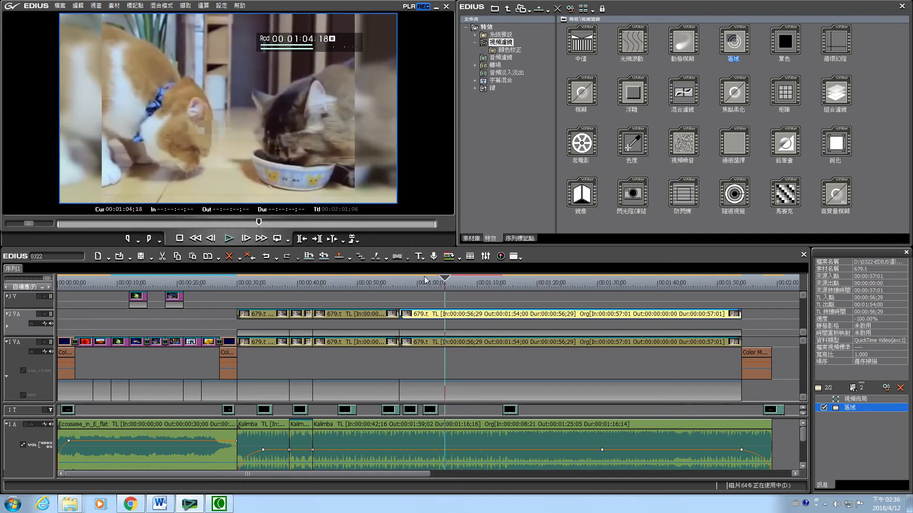
{"action": "left_click", "coordinate": [231, 240]}
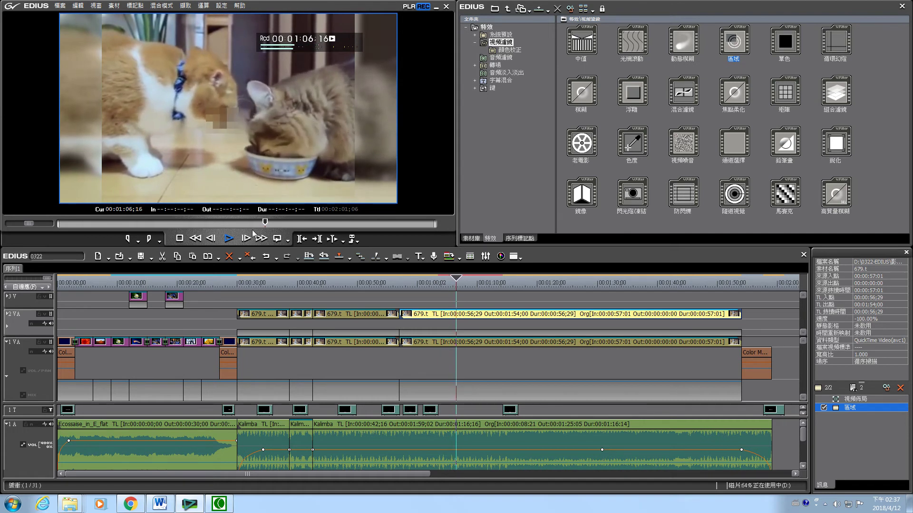
Step: Stop playing the clip with the mosaic on the cat
{"action": "left_click", "coordinate": [230, 241]}
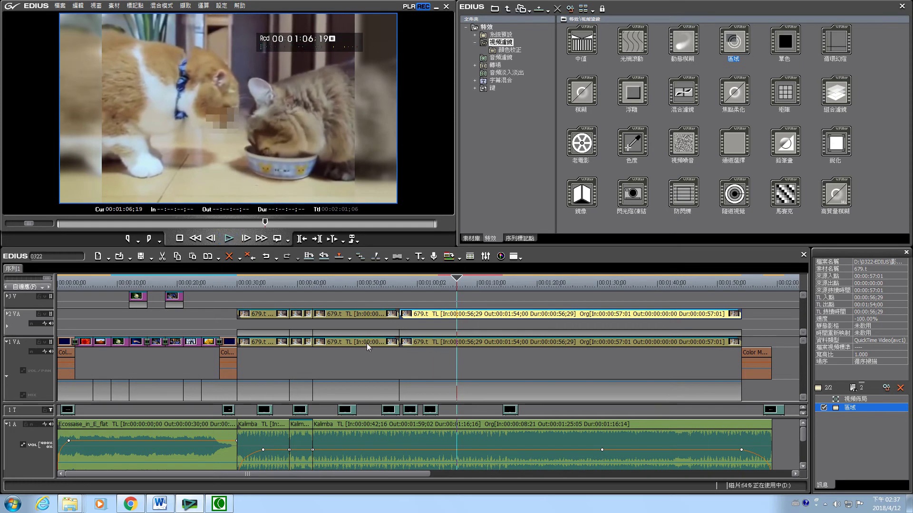
{"action": "left_click", "coordinate": [220, 505]}
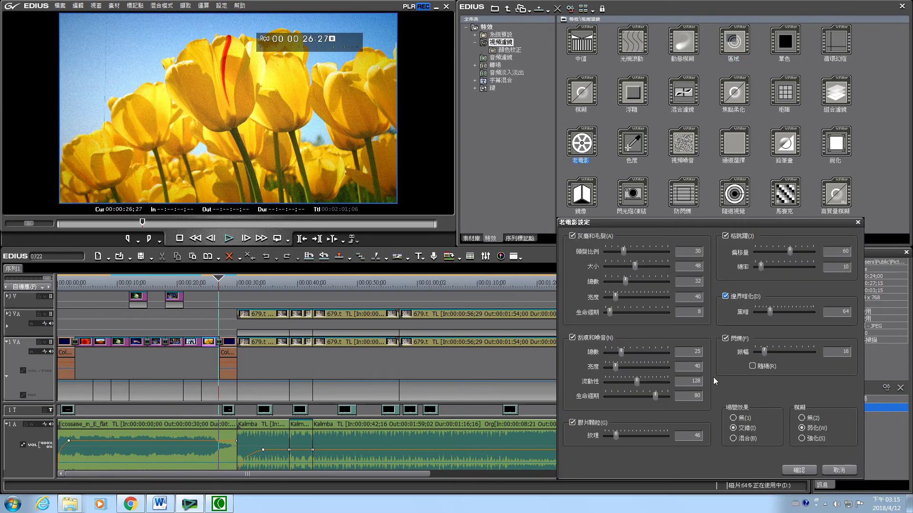
Step: Discard the open 老電影 settings changes, and reopen the settings to preview the tulip clip from 00:00:24;00
{"action": "left_click", "coordinate": [835, 469]}
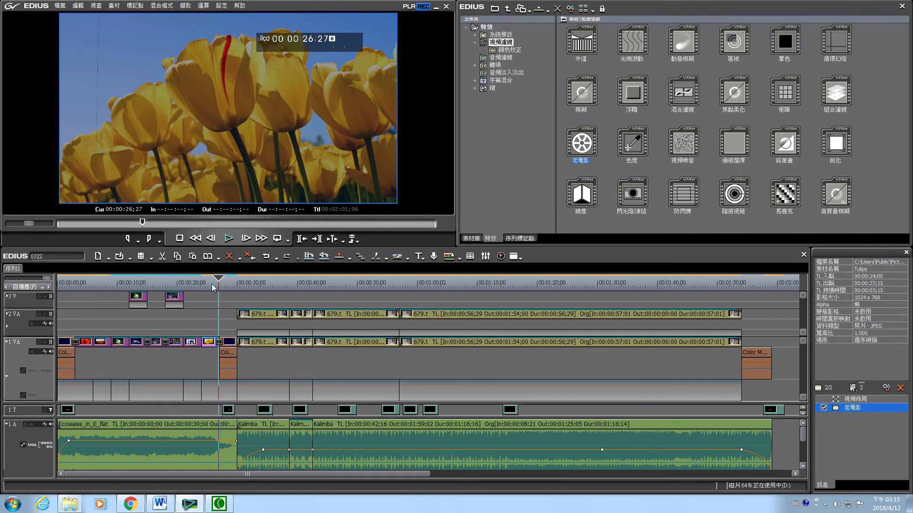
{"action": "left_click_drag", "start_coordinate": [217, 279], "coordinate": [201, 279]}
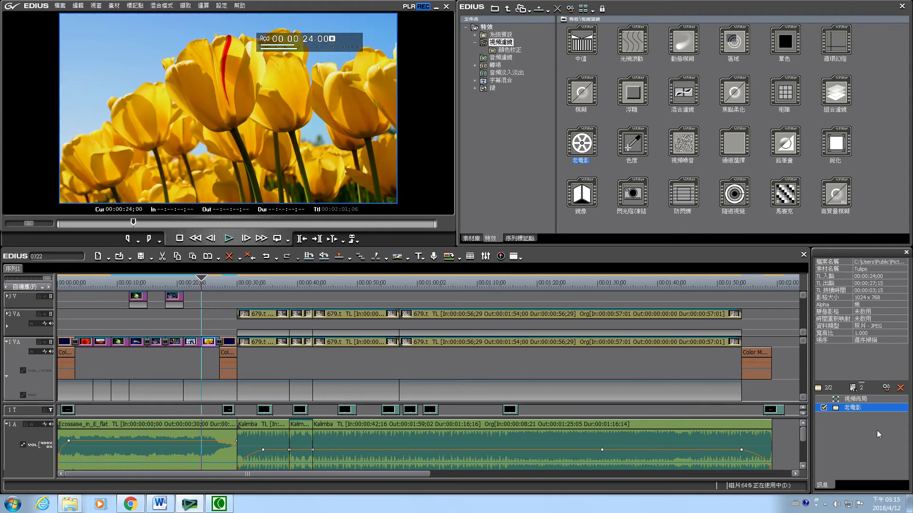
{"action": "double_click", "coordinate": [892, 412]}
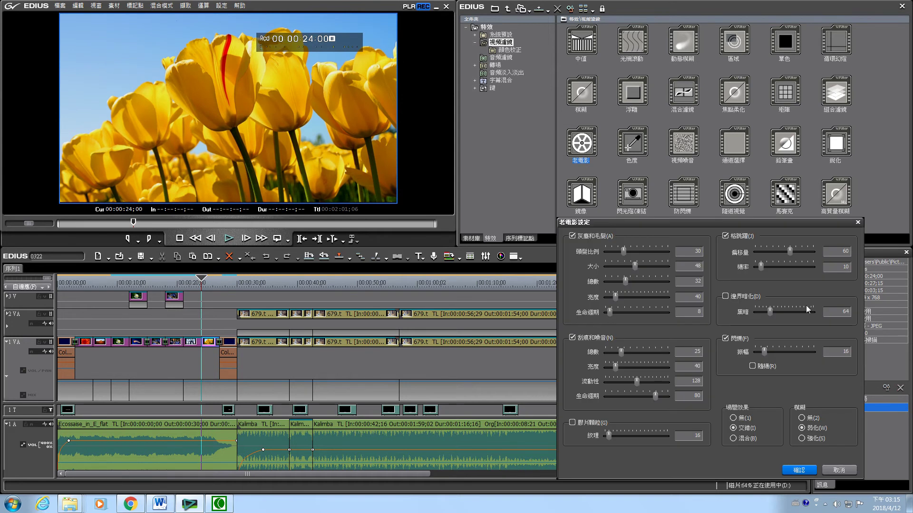
{"action": "left_click_drag", "start_coordinate": [718, 224], "coordinate": [701, 205]}
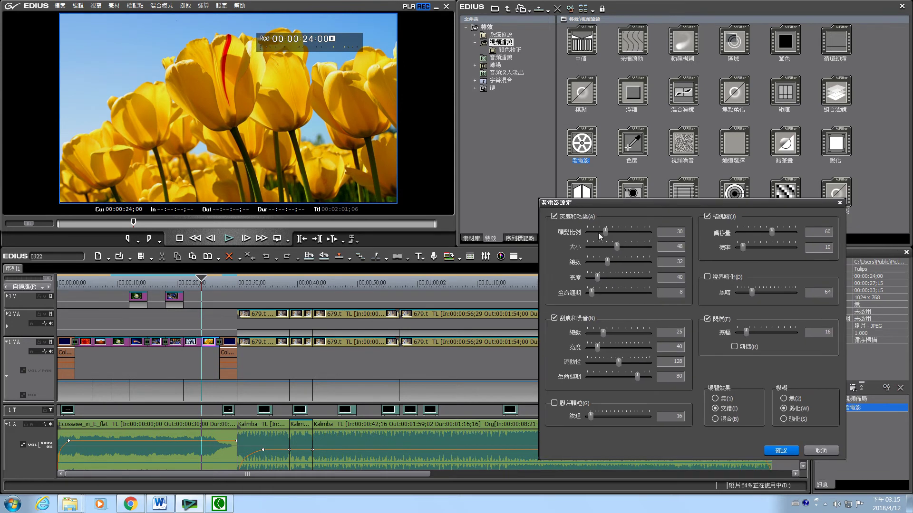
{"action": "left_click", "coordinate": [229, 239]}
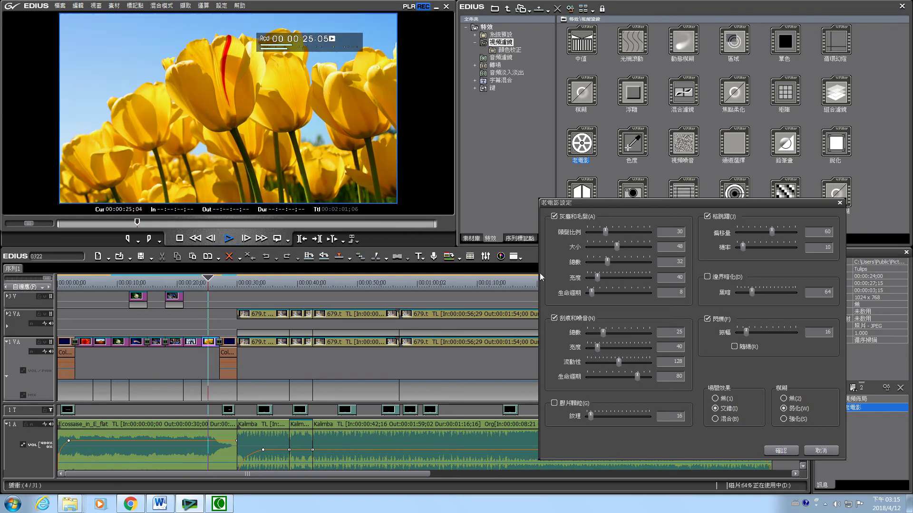
{"action": "left_click", "coordinate": [229, 239]}
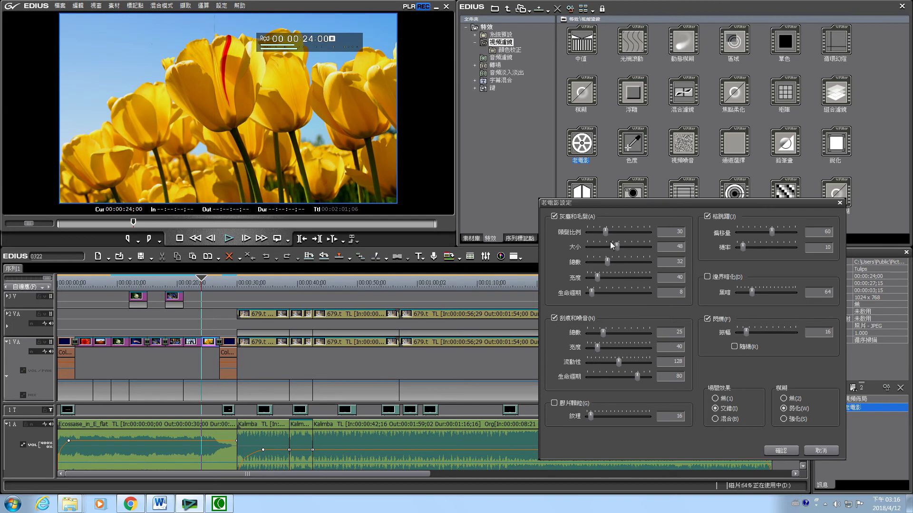
Step: Set 總數 under 灰塵和毛髮 to 92, and play the tulip clip to check the effect
{"action": "left_click_drag", "start_coordinate": [607, 262], "coordinate": [644, 262]}
{"action": "left_click", "coordinate": [229, 238]}
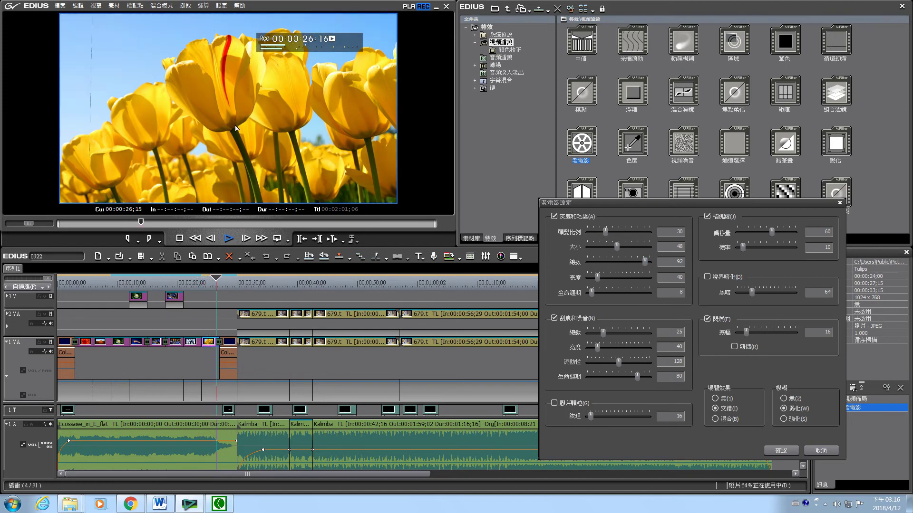
{"action": "left_click", "coordinate": [229, 240]}
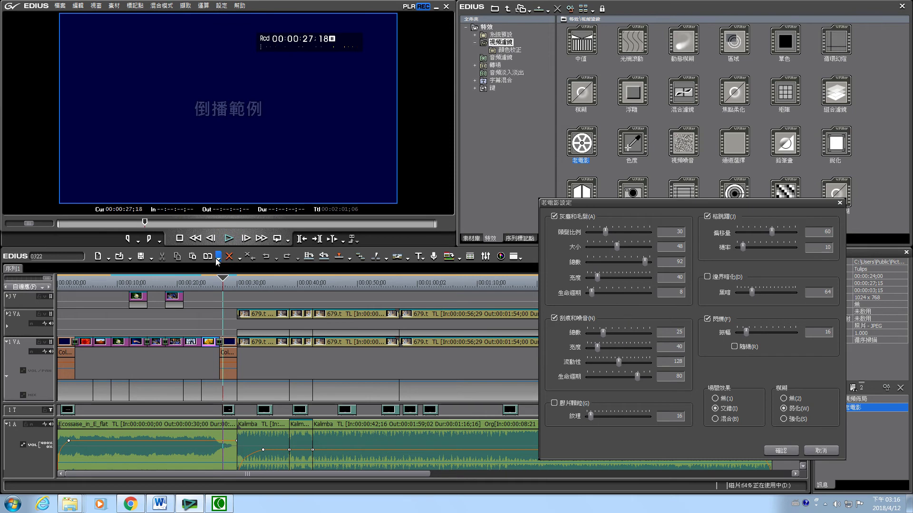
Step: Set 生命週期 under 灰塵和毛髮 to 26, and preview the tulip clip from 00:00:24;00
{"action": "left_click_drag", "start_coordinate": [222, 280], "coordinate": [201, 279]}
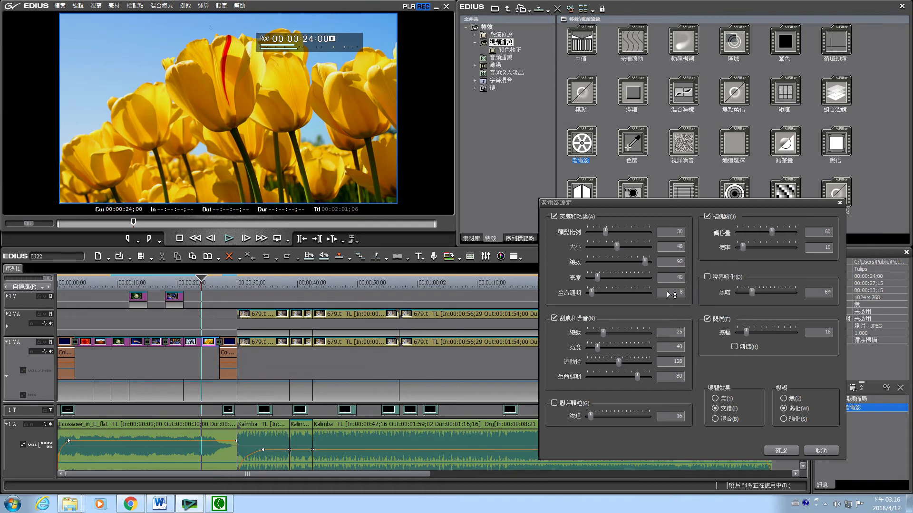
{"action": "left_click", "coordinate": [592, 294]}
{"action": "left_click_drag", "start_coordinate": [593, 295], "coordinate": [590, 294]}
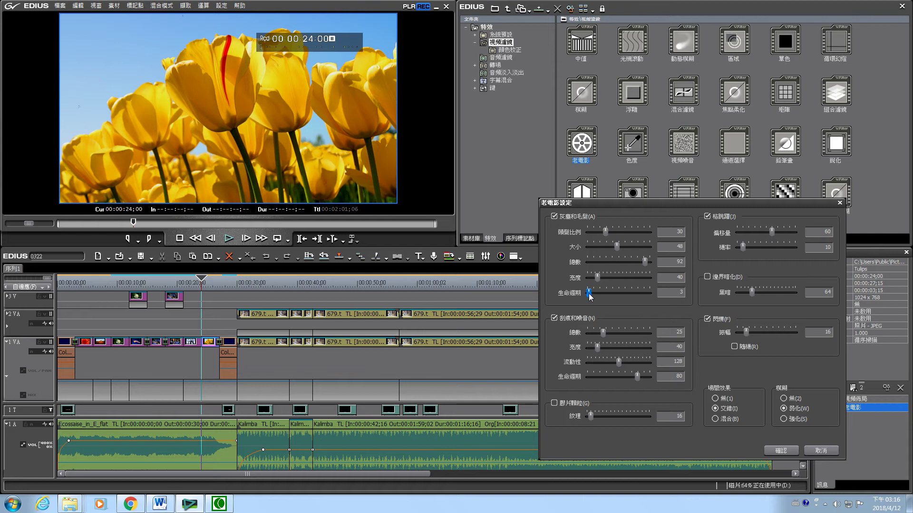
{"action": "left_click_drag", "start_coordinate": [590, 296], "coordinate": [605, 295]}
{"action": "left_click", "coordinate": [228, 239]}
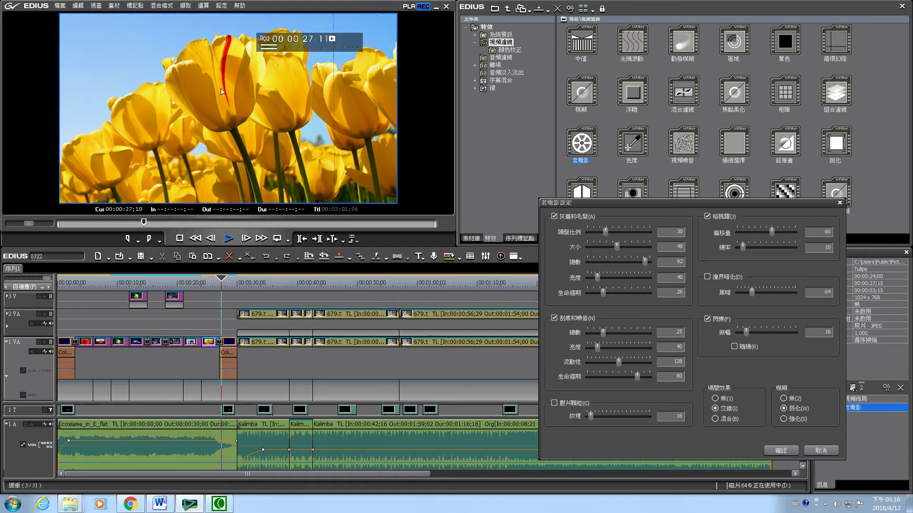
{"action": "key", "text": "space"}
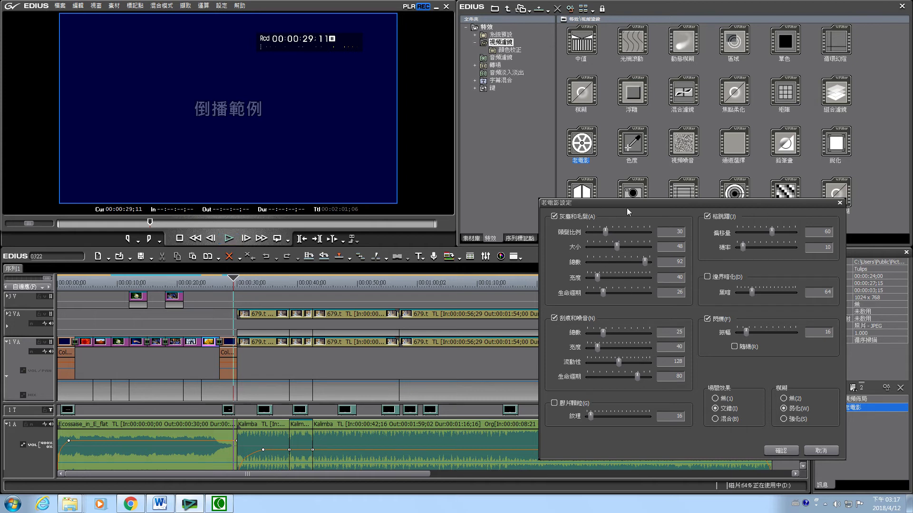
Step: Apply the 老電影 settings with 模糊 set to 無, and play the tulip clip
{"action": "left_click_drag", "start_coordinate": [636, 203], "coordinate": [599, 224]}
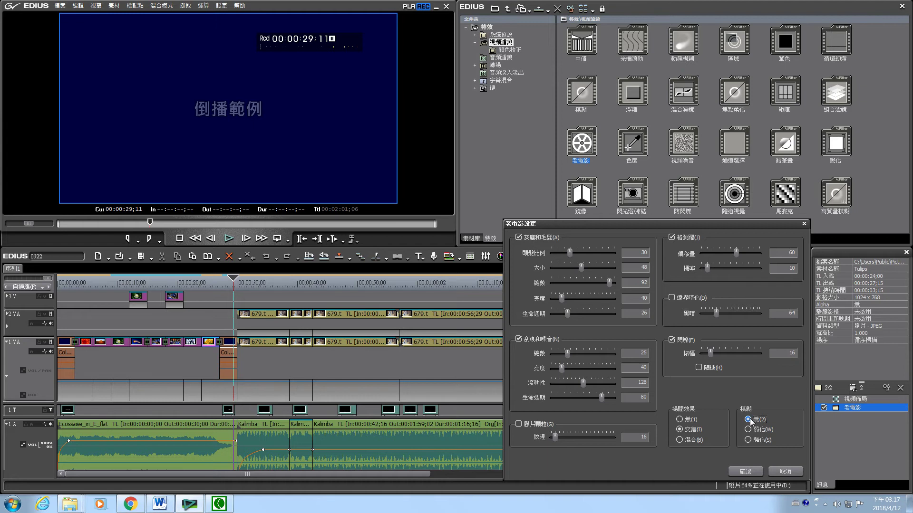
{"action": "left_click", "coordinate": [746, 473]}
{"action": "left_click_drag", "start_coordinate": [228, 281], "coordinate": [207, 280]}
{"action": "left_click", "coordinate": [229, 240]}
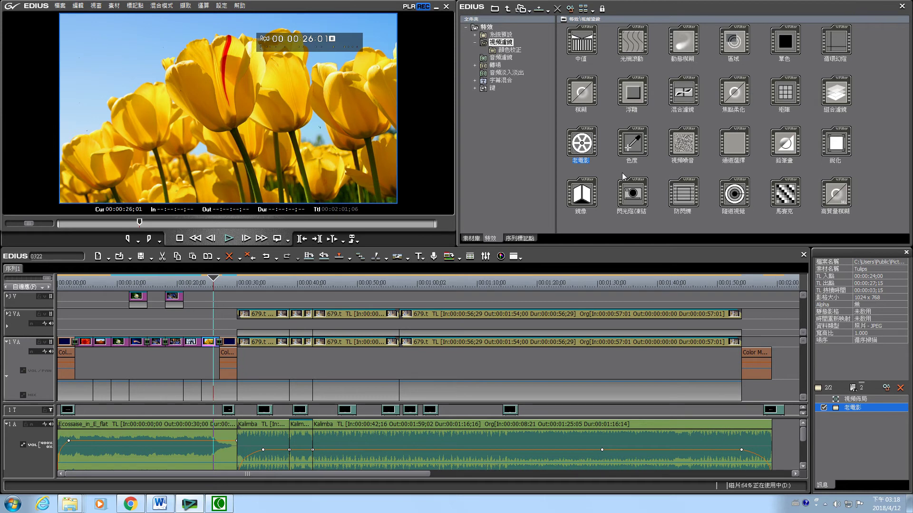
Step: Replace the tulip clip's 老電影 filter with the 中值 filter
{"action": "left_click", "coordinate": [584, 46]}
{"action": "left_click", "coordinate": [901, 388]}
{"action": "left_click_drag", "start_coordinate": [581, 44], "coordinate": [837, 418]}
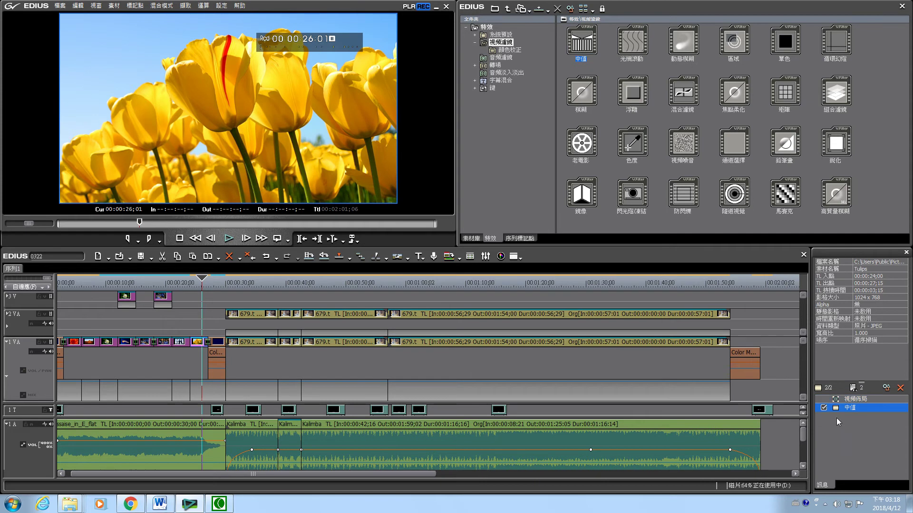
Step: Set 出發點 of the tulip clip's 中值 filter to 133 and apply it
{"action": "double_click", "coordinate": [884, 412]}
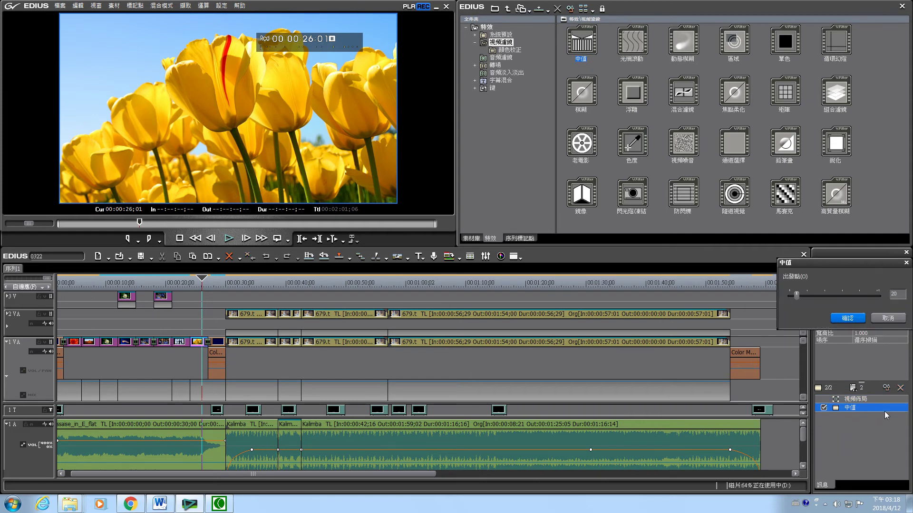
{"action": "left_click_drag", "start_coordinate": [795, 294], "coordinate": [836, 295]}
{"action": "left_click", "coordinate": [845, 323]}
Step: Play the tulip clip twice from 00:00:24;00 to examine the 中值 filter's effect
{"action": "left_click_drag", "start_coordinate": [202, 280], "coordinate": [189, 281]}
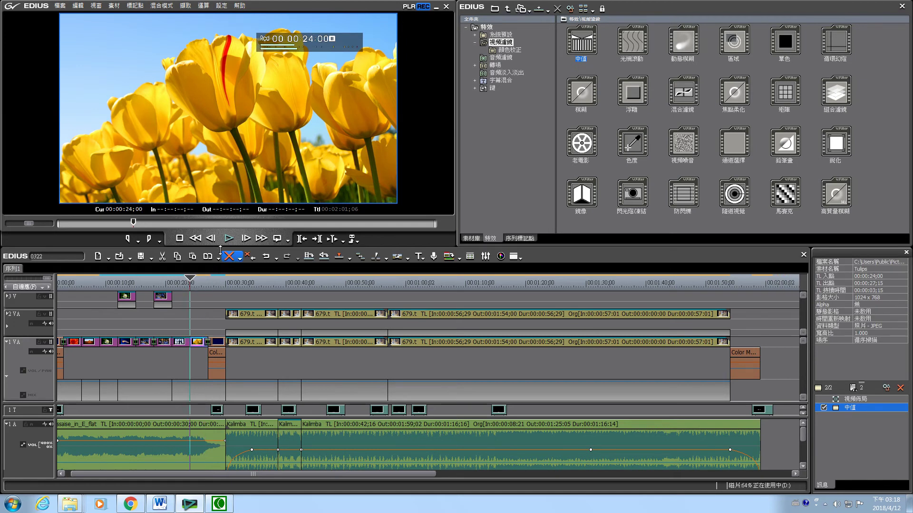
{"action": "left_click", "coordinate": [227, 239]}
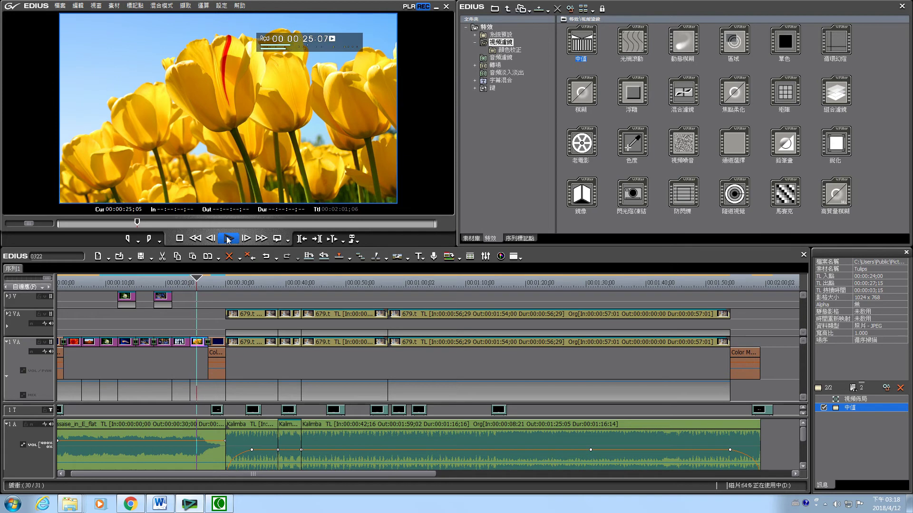
{"action": "left_click", "coordinate": [228, 239]}
{"action": "left_click_drag", "start_coordinate": [201, 280], "coordinate": [190, 281]}
{"action": "left_click", "coordinate": [228, 239]}
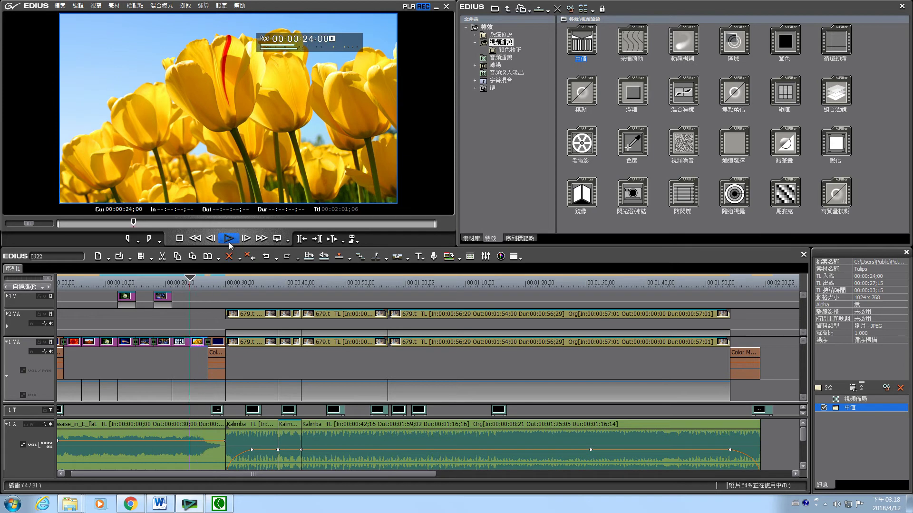
{"action": "left_click", "coordinate": [229, 242]}
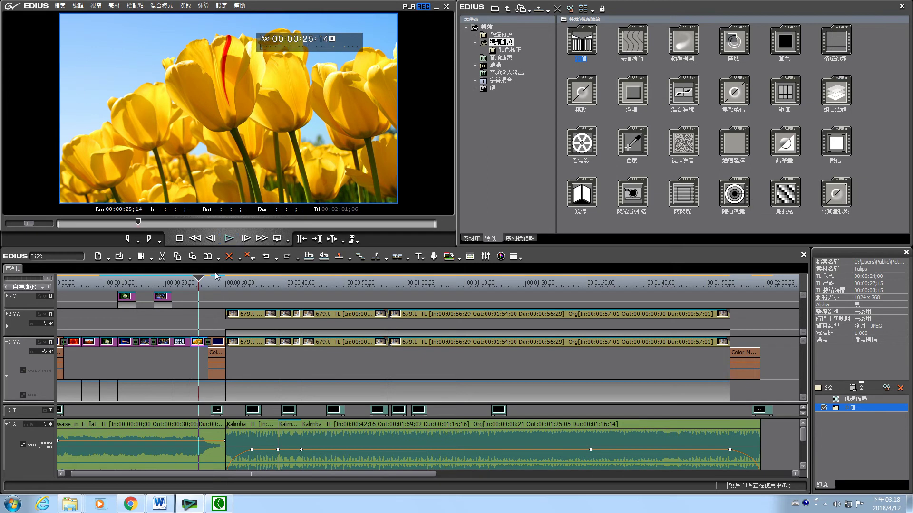
Step: Set 出發點 of the 中值 filter to its maximum, apply it, and preview the tulip clip
{"action": "double_click", "coordinate": [875, 408]}
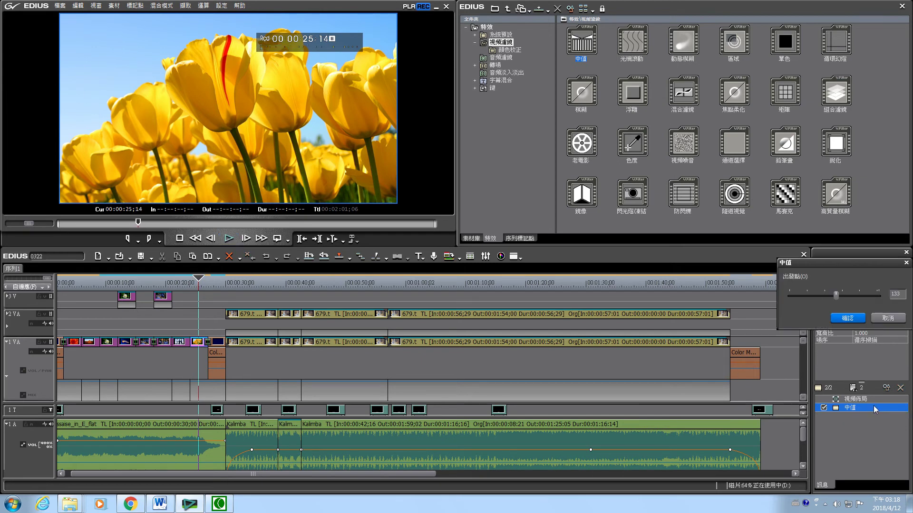
{"action": "left_click_drag", "start_coordinate": [839, 300], "coordinate": [889, 302]}
{"action": "left_click", "coordinate": [847, 318]}
{"action": "left_click", "coordinate": [229, 238]}
{"action": "left_click", "coordinate": [226, 241]}
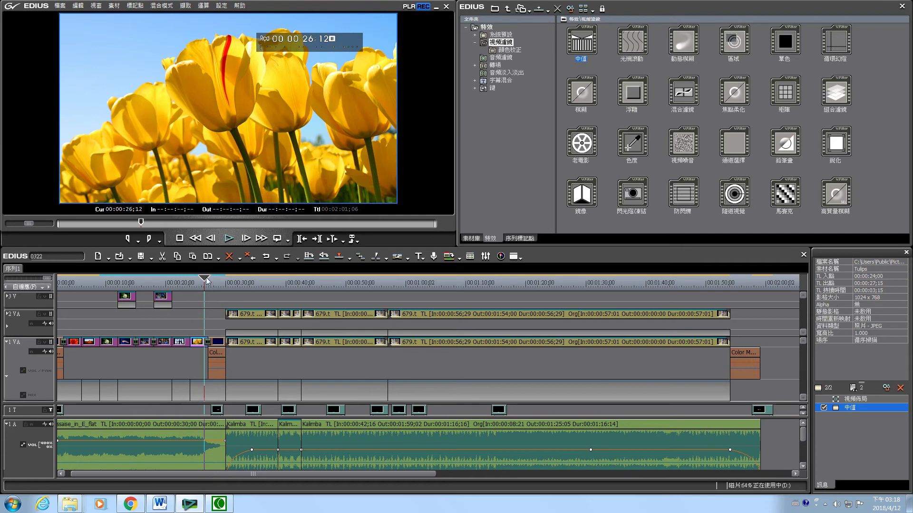
Step: Replay the tulip clip from 00:00:24;00 to examine the stronger 中值 filter
{"action": "left_click_drag", "start_coordinate": [204, 280], "coordinate": [190, 280]}
{"action": "left_click", "coordinate": [227, 240]}
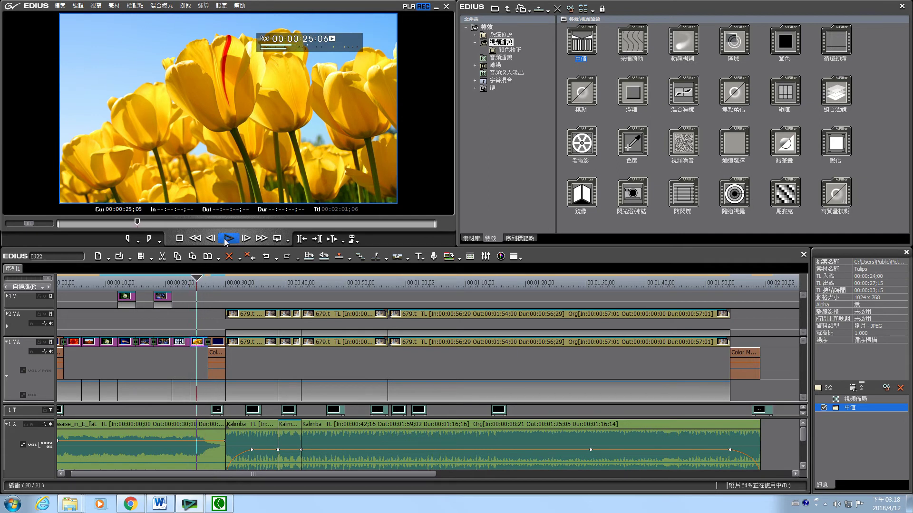
{"action": "left_click", "coordinate": [227, 239]}
{"action": "left_click", "coordinate": [226, 240]}
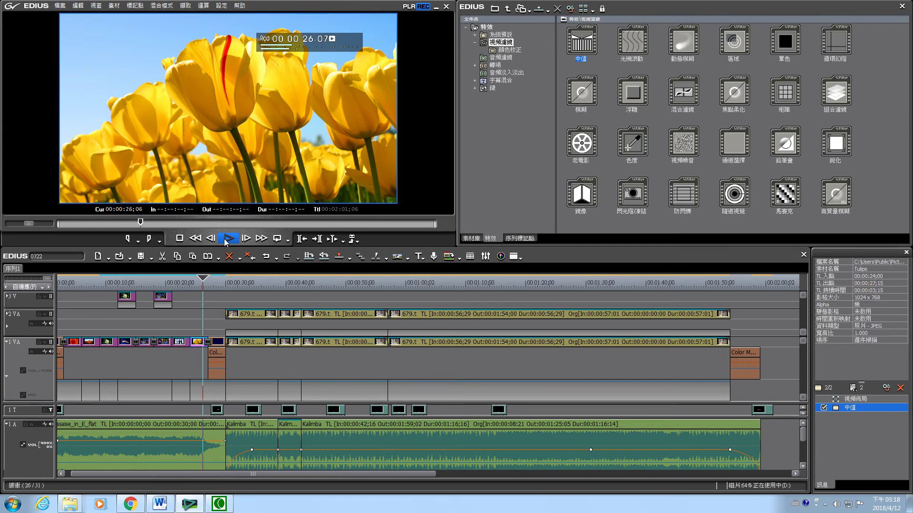
{"action": "key", "text": "j"}
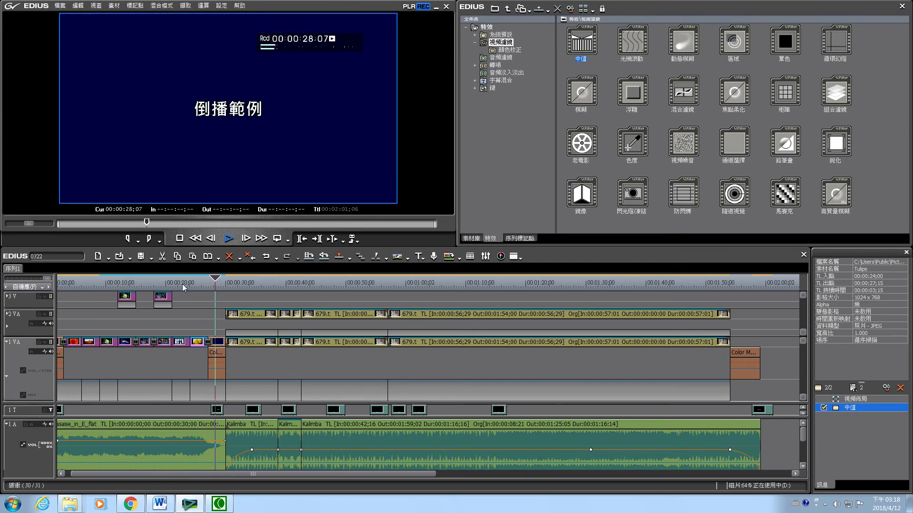
{"action": "key", "text": "k"}
{"action": "left_click", "coordinate": [230, 239]}
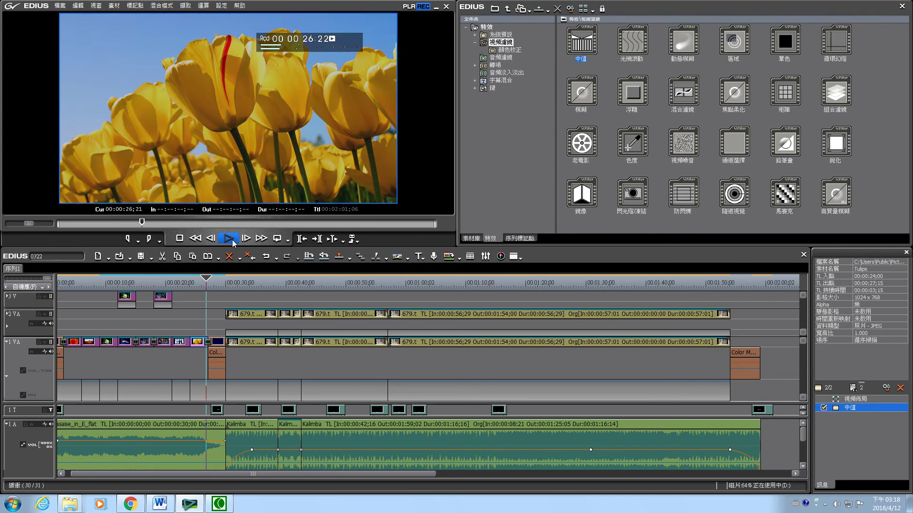
{"action": "left_click", "coordinate": [230, 239]}
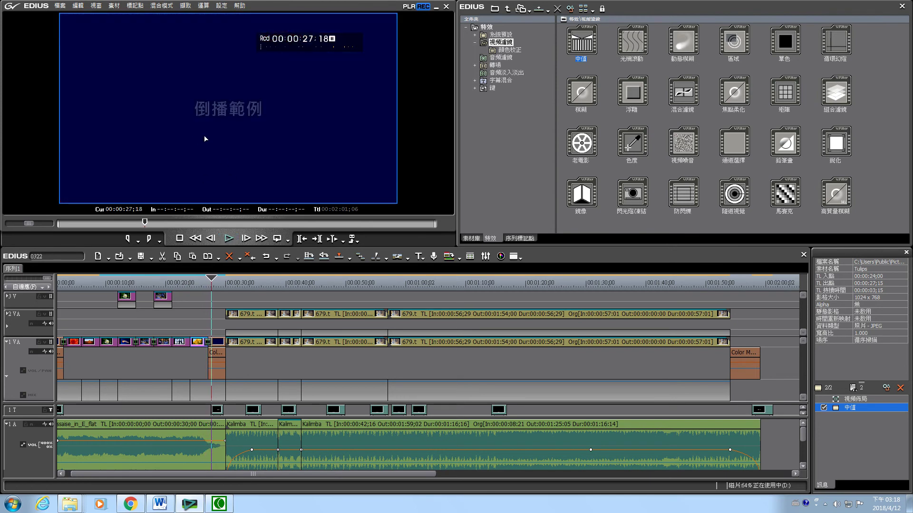
Step: Play the timeline from the clip before the tulips to compare it with the 中值-filtered tulip clip
{"action": "left_click", "coordinate": [159, 283]}
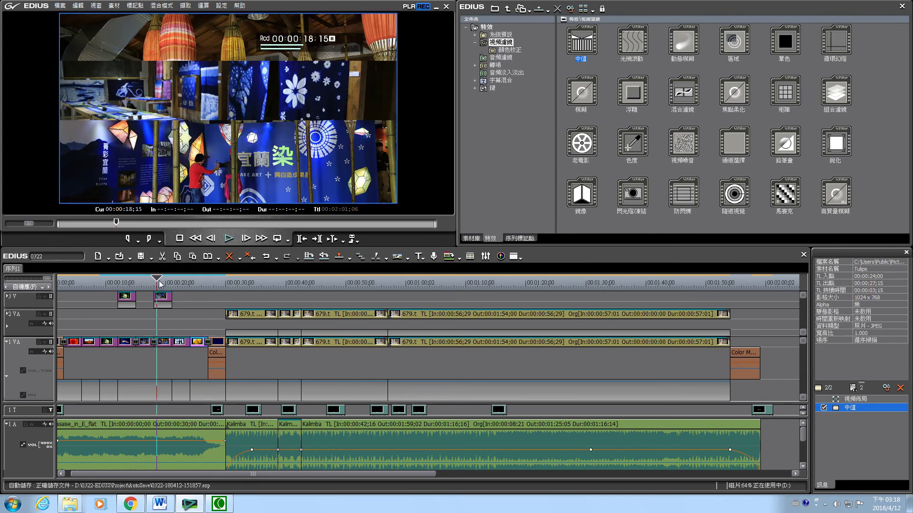
{"action": "left_click_drag", "start_coordinate": [159, 284], "coordinate": [177, 282]}
{"action": "left_click", "coordinate": [229, 239]}
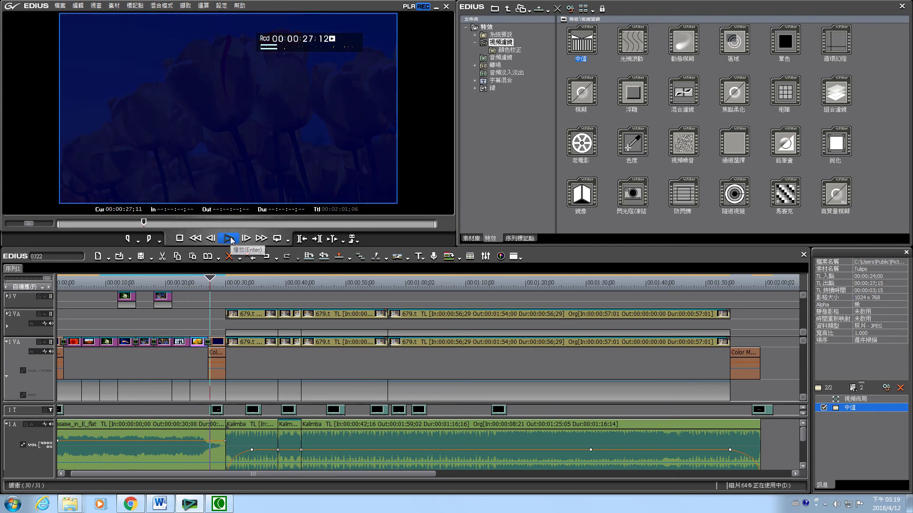
{"action": "key", "text": "j"}
{"action": "left_click", "coordinate": [200, 282]}
{"action": "left_click_drag", "start_coordinate": [200, 281], "coordinate": [198, 282]}
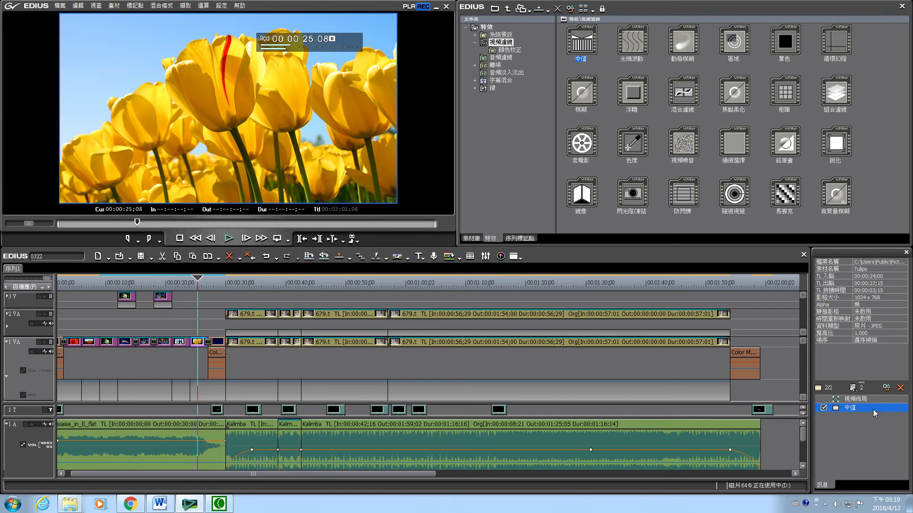
Step: Replace the tulip clip's 中值 filter with the 光柵滾動 filter, and play the clip to check its wave distortion
{"action": "left_click", "coordinate": [900, 389]}
{"action": "left_click", "coordinate": [633, 45]}
{"action": "left_click_drag", "start_coordinate": [635, 46], "coordinate": [849, 415]}
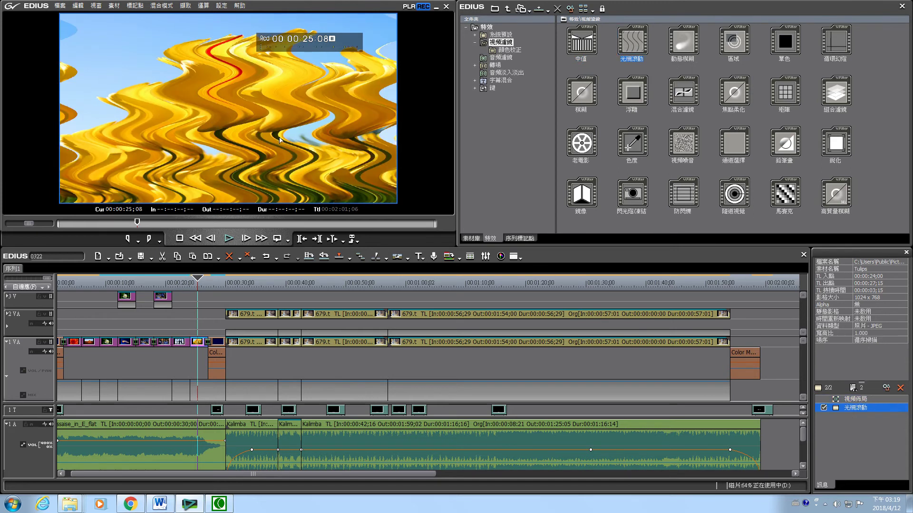
{"action": "left_click", "coordinate": [229, 239]}
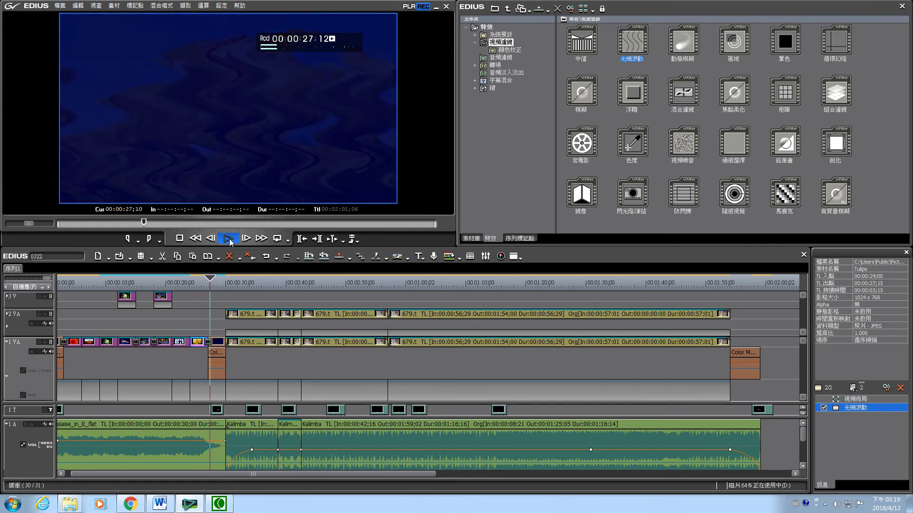
{"action": "left_click", "coordinate": [212, 281]}
{"action": "left_click_drag", "start_coordinate": [212, 280], "coordinate": [189, 280]}
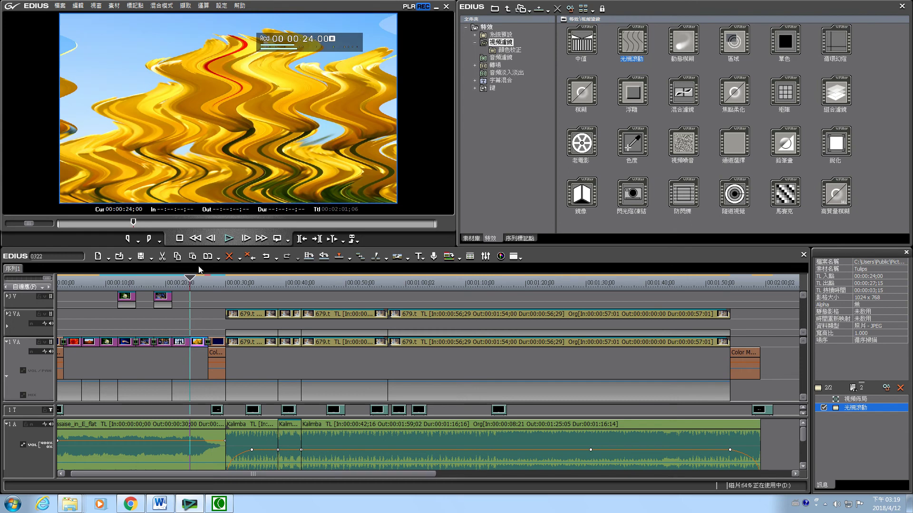
Step: Replay the tulip clip from 00:00:24;00 to examine the default 光柵滾動 wave motion
{"action": "left_click", "coordinate": [229, 239]}
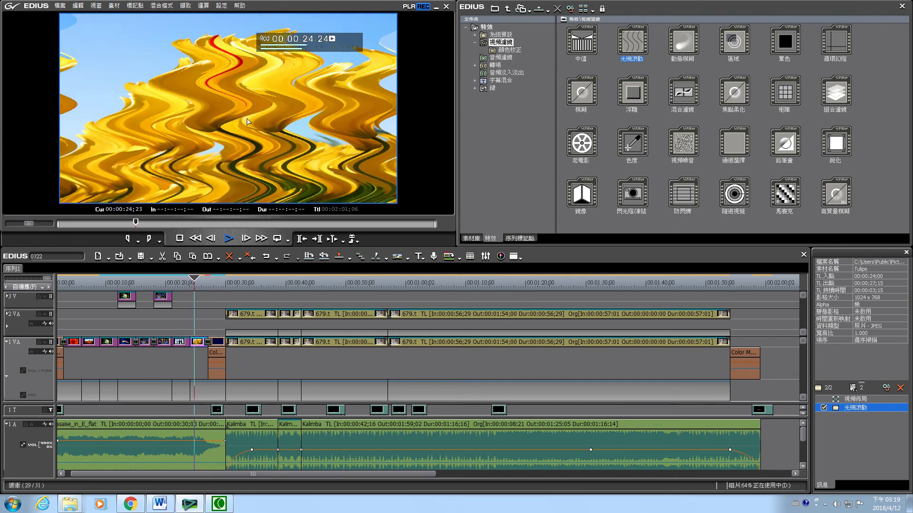
{"action": "left_click", "coordinate": [228, 239]}
{"action": "left_click_drag", "start_coordinate": [212, 280], "coordinate": [190, 281]}
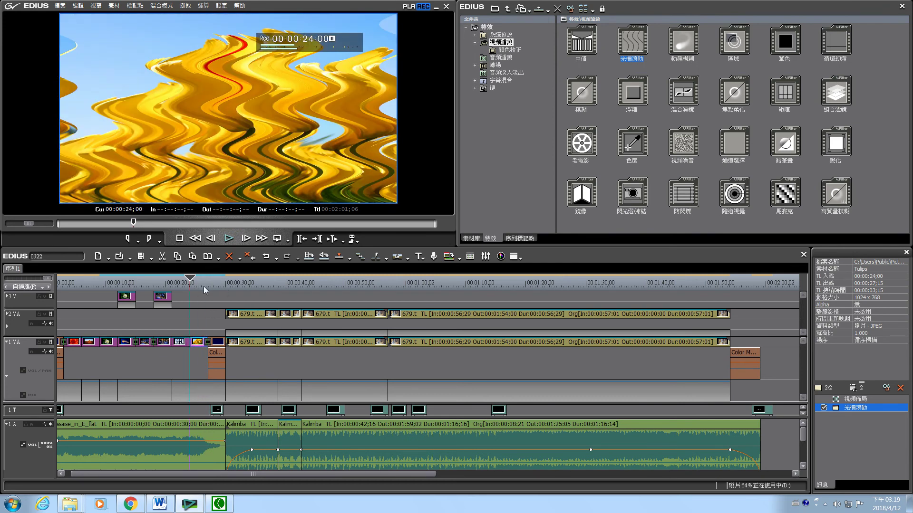
{"action": "left_click", "coordinate": [229, 239]}
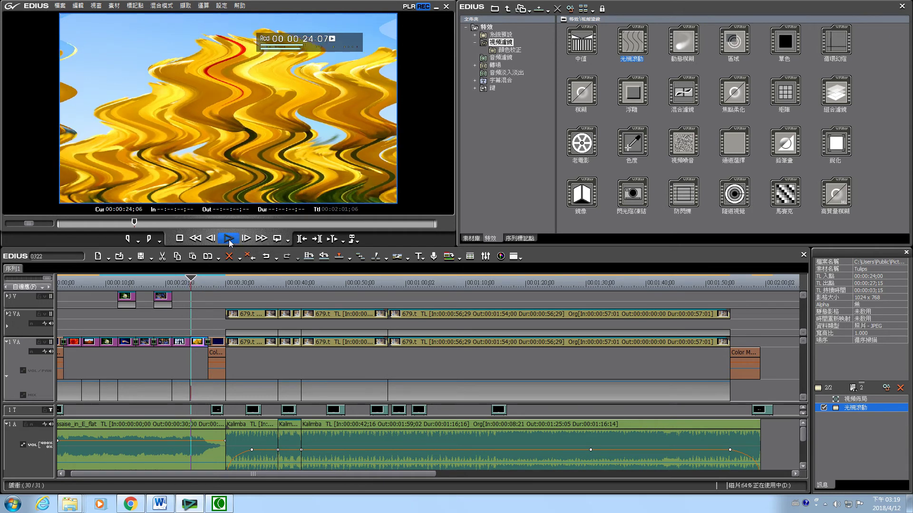
Step: Set the 光柵滾動 filter's 波長 to 630, 振幅 to 180 and 頻率 to 32, and apply the settings
{"action": "left_click", "coordinate": [878, 408]}
{"action": "double_click", "coordinate": [887, 412]}
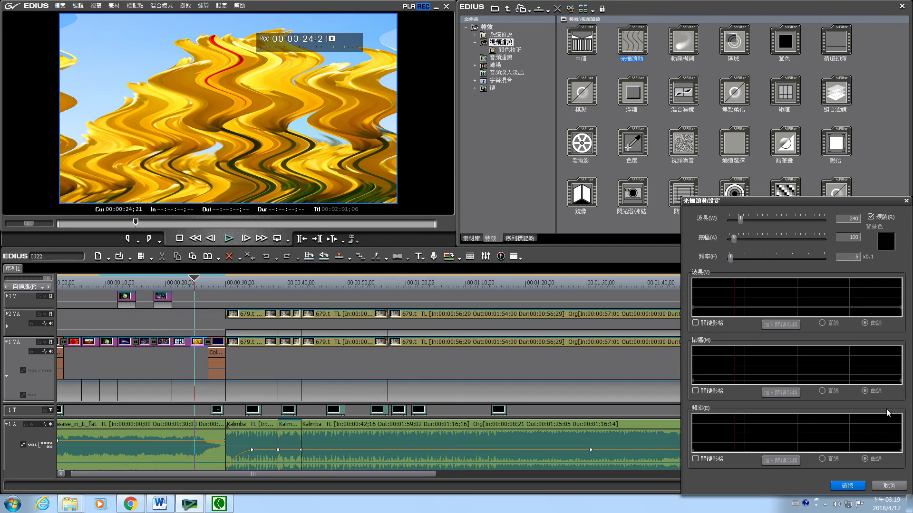
{"action": "left_click_drag", "start_coordinate": [740, 219], "coordinate": [759, 220]}
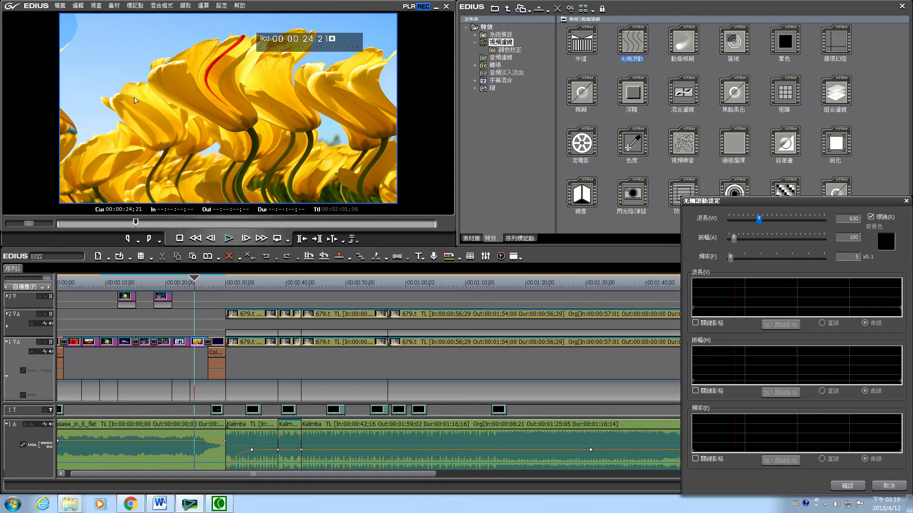
{"action": "left_click_drag", "start_coordinate": [737, 238], "coordinate": [749, 239]}
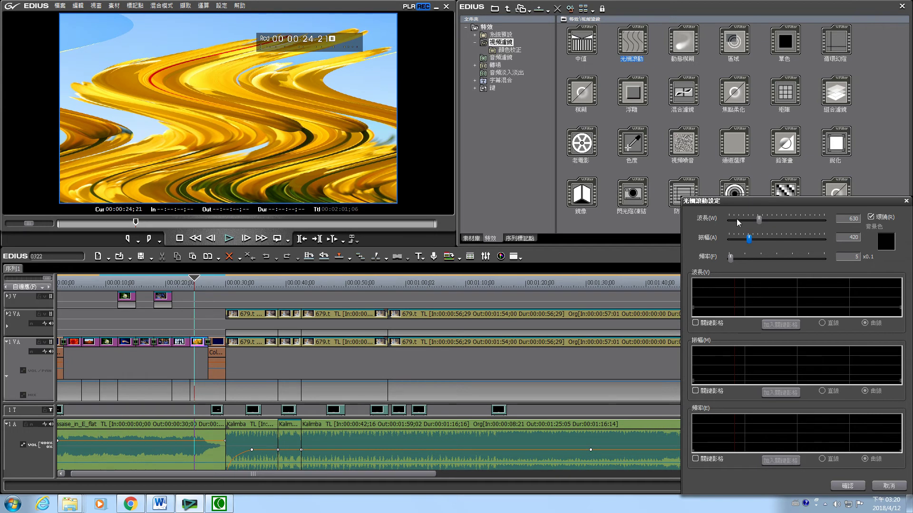
{"action": "left_click_drag", "start_coordinate": [753, 244], "coordinate": [741, 242]}
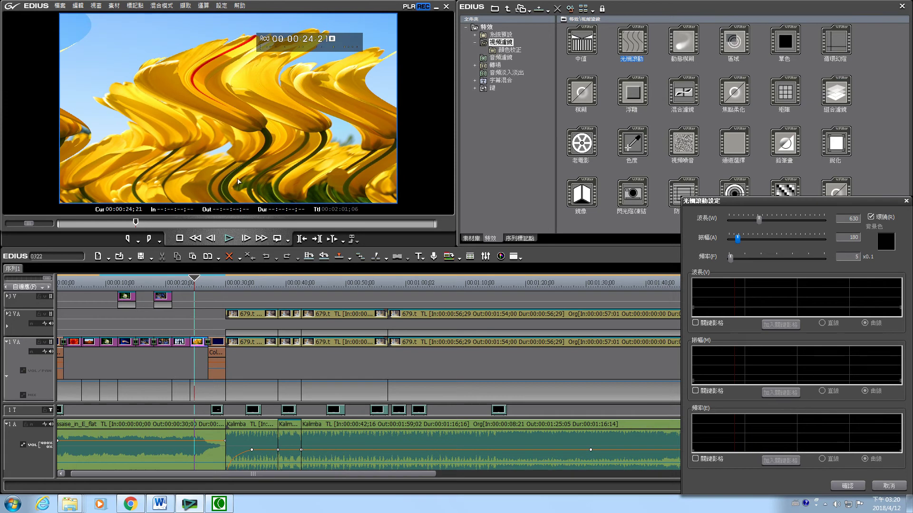
{"action": "mouse_move", "coordinate": [731, 257]}
{"action": "left_mouse_down"}
{"action": "mouse_move", "coordinate": [756, 262]}
{"action": "mouse_move", "coordinate": [739, 259]}
{"action": "left_mouse_up"}
{"action": "left_click", "coordinate": [851, 486]}
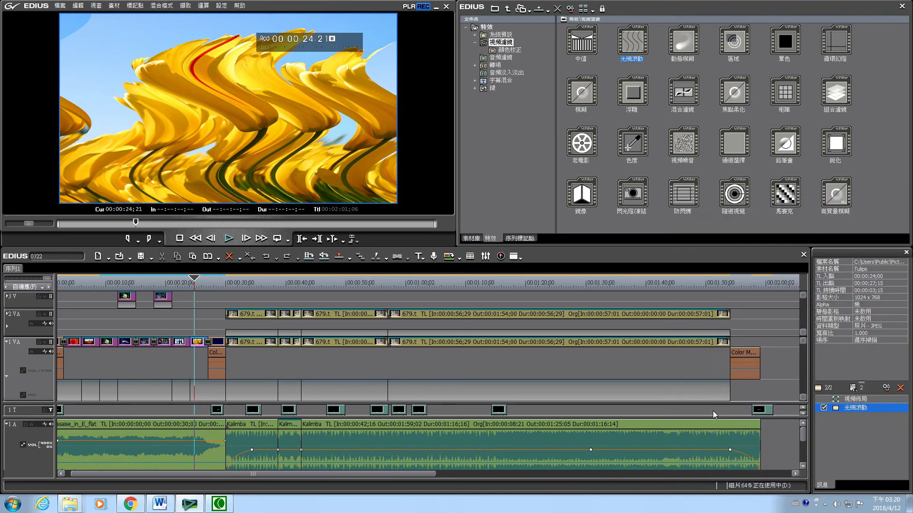
Step: Play the tulip clip from 00:00:24;00 to check the adjusted 光柵滾動 wave speed
{"action": "left_click", "coordinate": [185, 281]}
{"action": "left_click", "coordinate": [190, 280]}
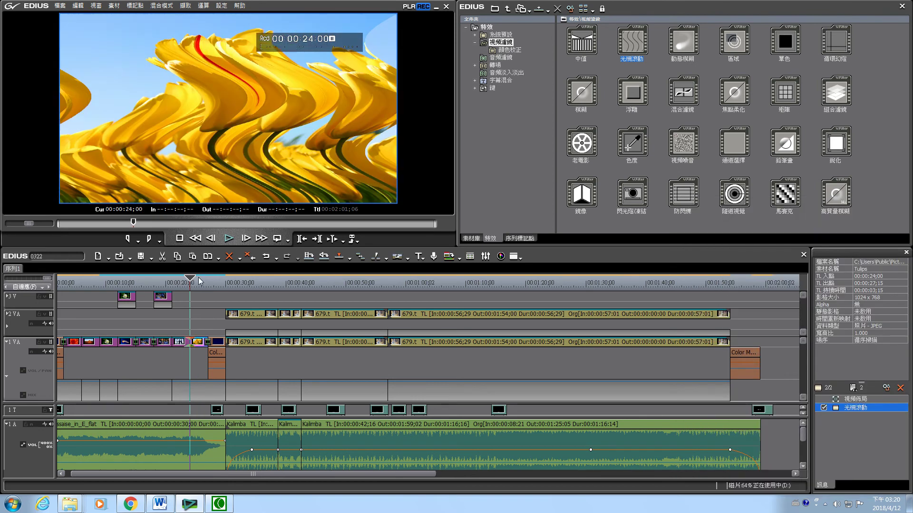
{"action": "left_click", "coordinate": [229, 239]}
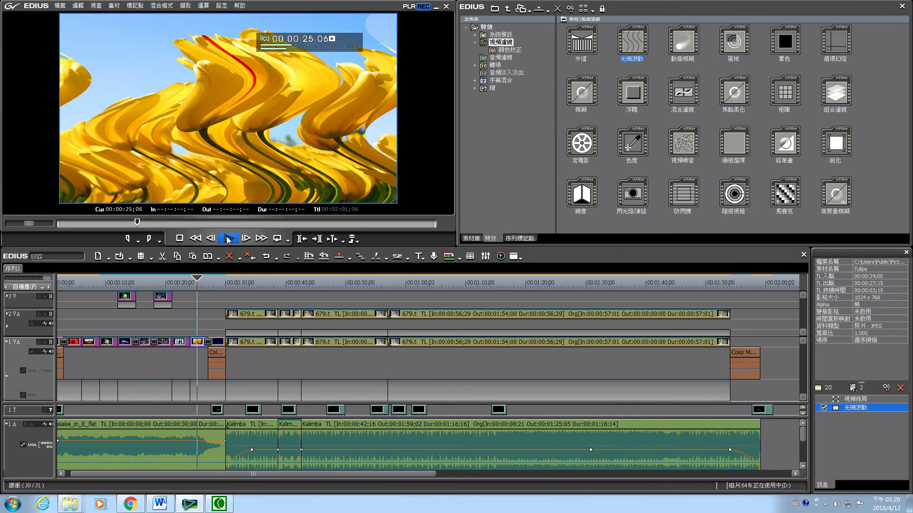
{"action": "left_click", "coordinate": [228, 239]}
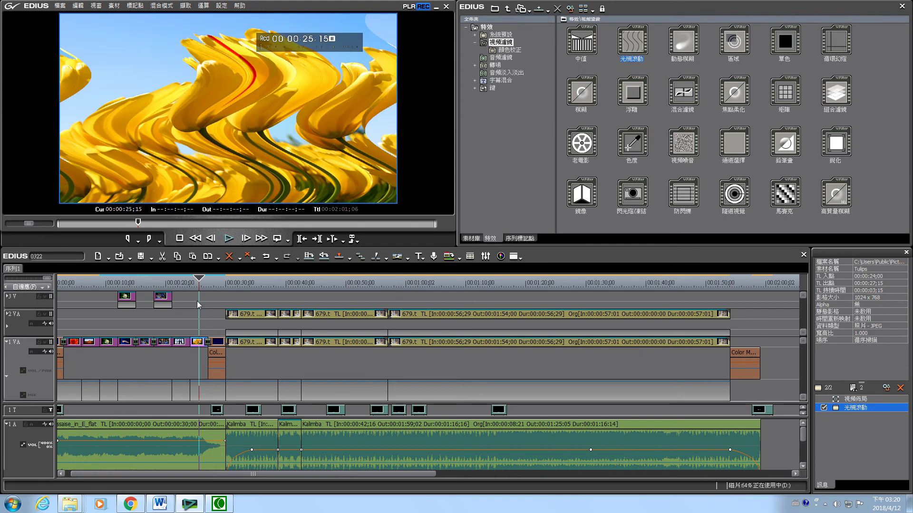
Step: Lower the 光柵滾動 filter's 頻率 to 2 and apply the change
{"action": "double_click", "coordinate": [883, 409]}
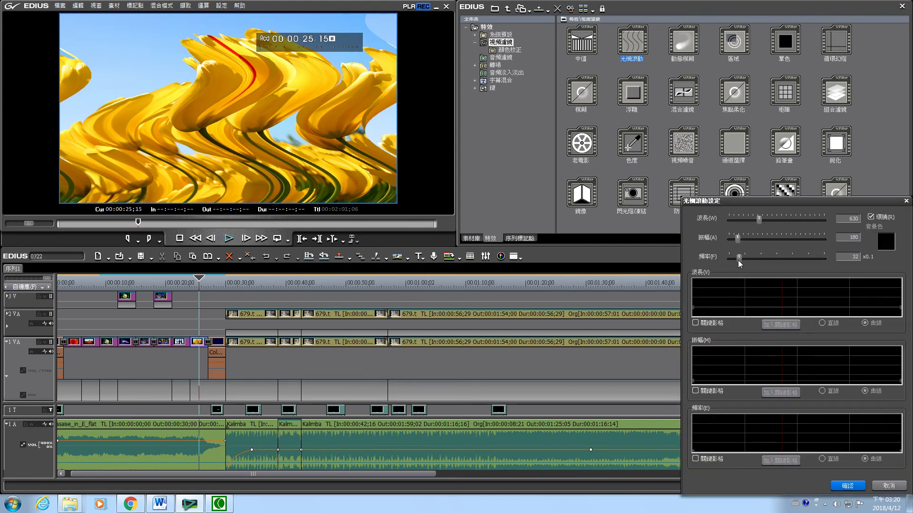
{"action": "left_click_drag", "start_coordinate": [741, 263], "coordinate": [732, 262]}
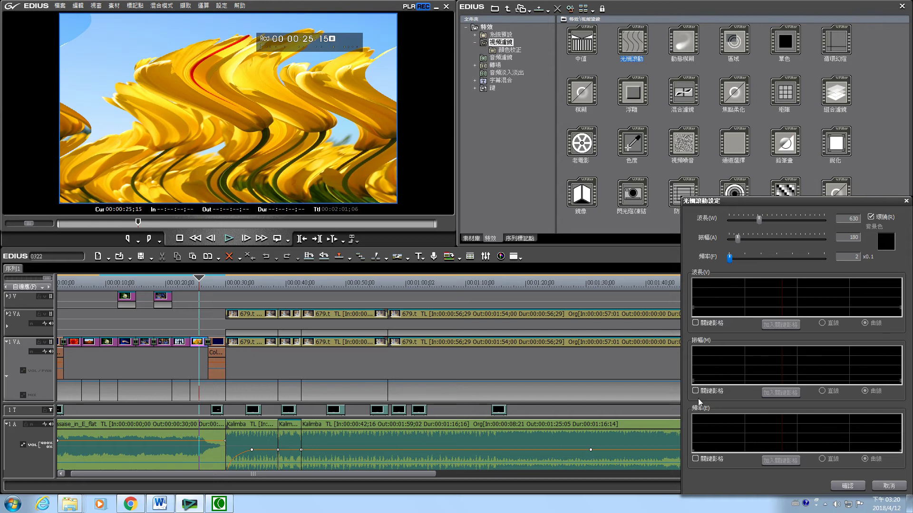
{"action": "left_click_drag", "start_coordinate": [800, 198], "coordinate": [608, 175]}
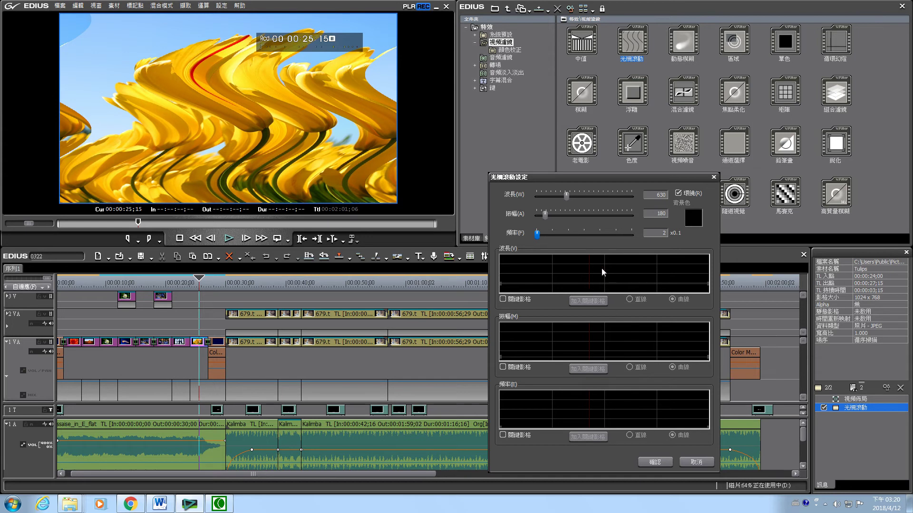
{"action": "left_click", "coordinate": [654, 462]}
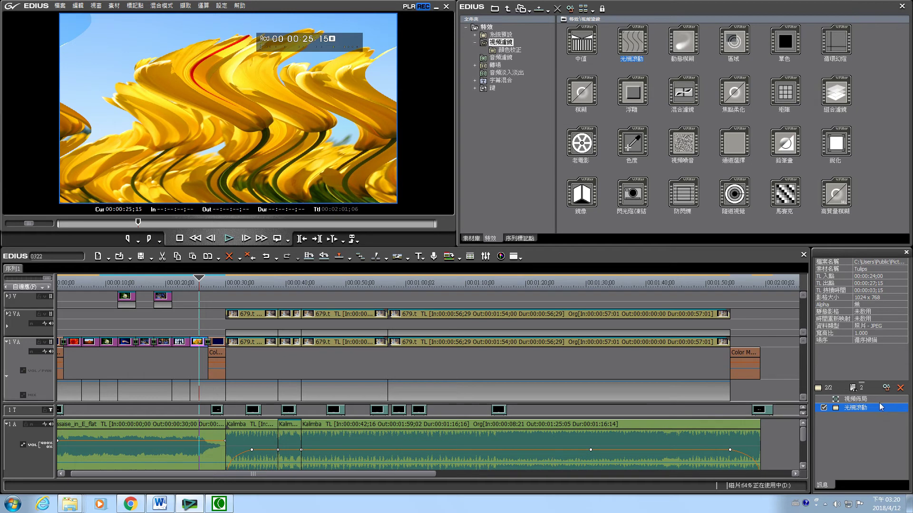
Step: Replace the tulip clip's 光柵滾動 filter with 動態模糊 at a 比率 of 27, and preview the clip
{"action": "left_click", "coordinate": [900, 388]}
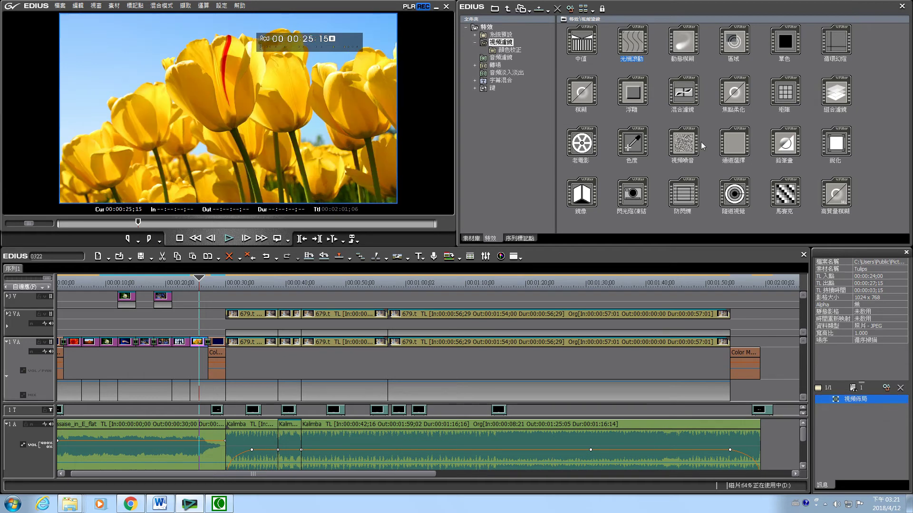
{"action": "left_click_drag", "start_coordinate": [683, 43], "coordinate": [829, 418]}
{"action": "double_click", "coordinate": [880, 412]}
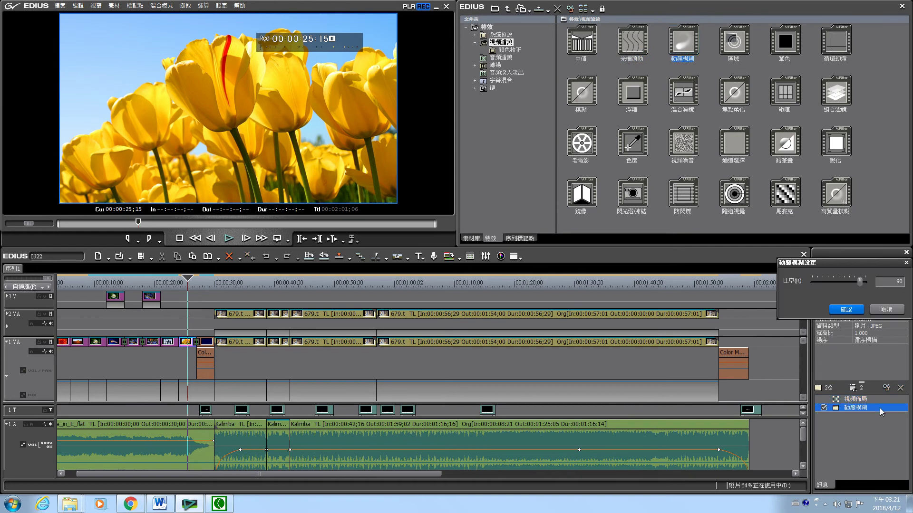
{"action": "left_click_drag", "start_coordinate": [845, 267], "coordinate": [630, 281]}
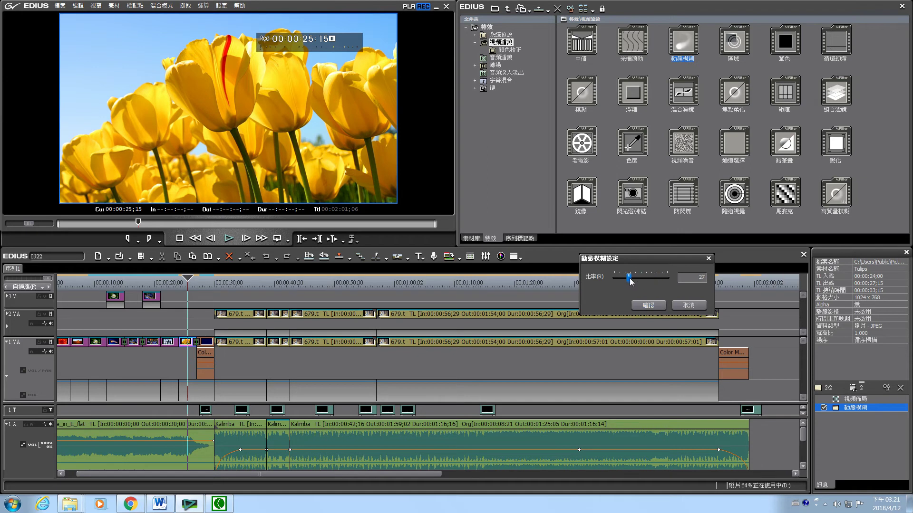
{"action": "left_click", "coordinate": [648, 307]}
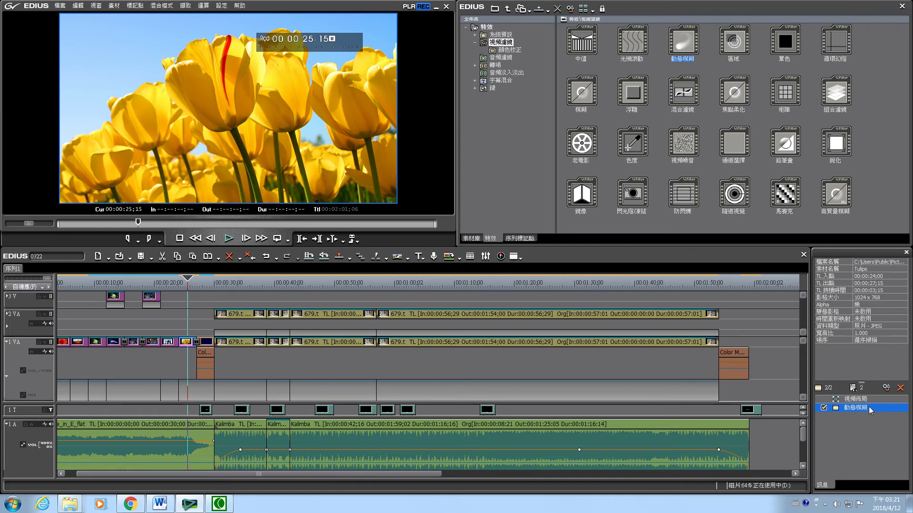
{"action": "left_click", "coordinate": [180, 278]}
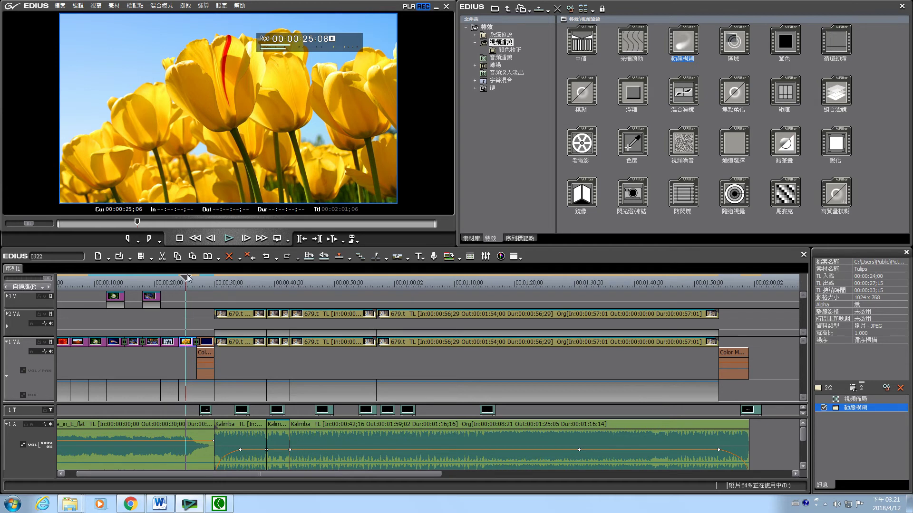
{"action": "left_click", "coordinate": [231, 241]}
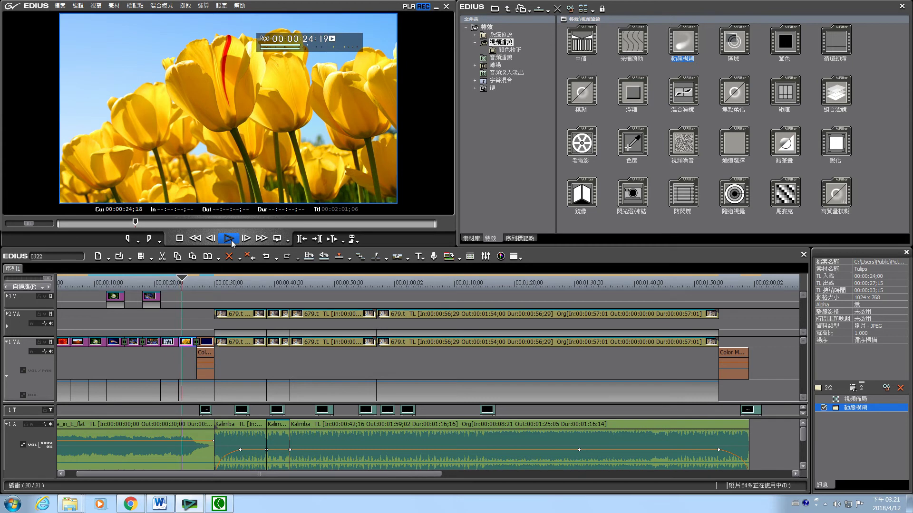
Step: Remove 動態模糊 from the tulip clip, and try to apply the filter again with the playhead over the cat footage
{"action": "left_click", "coordinate": [900, 388]}
{"action": "left_click", "coordinate": [241, 281]}
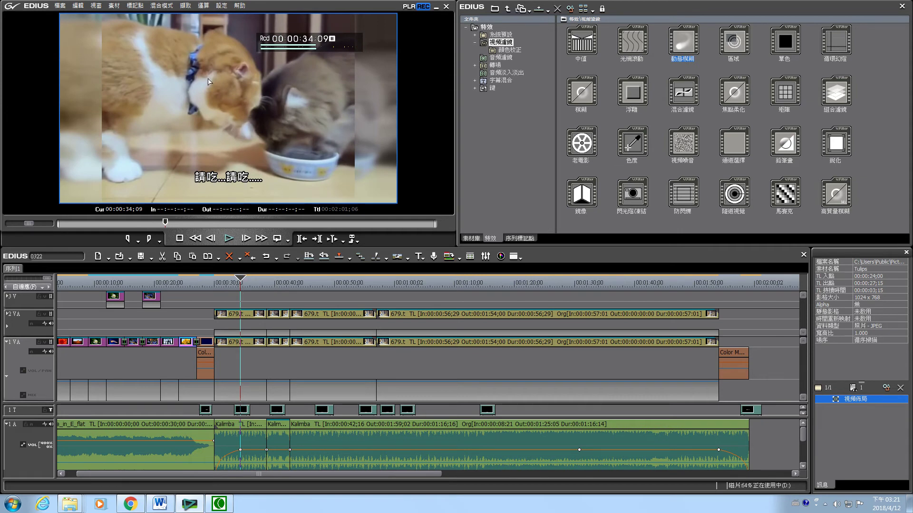
{"action": "left_click_drag", "start_coordinate": [683, 45], "coordinate": [860, 415]}
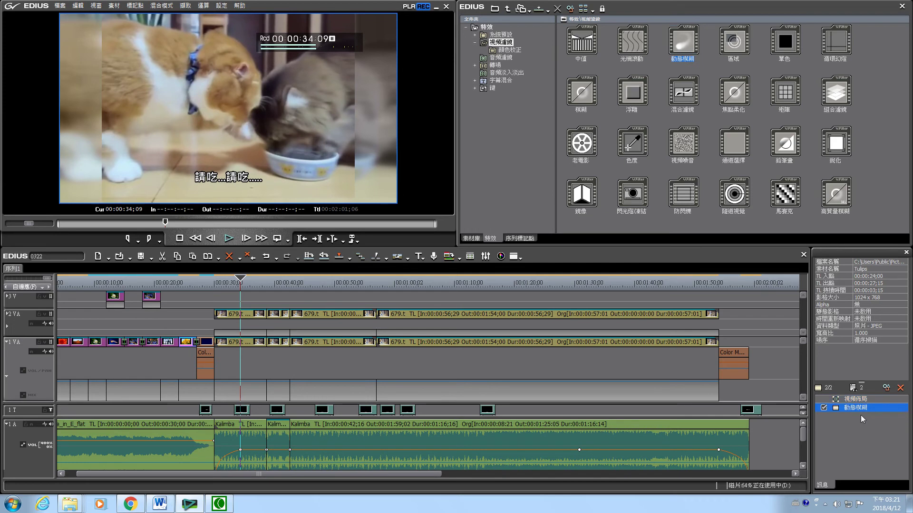
{"action": "double_click", "coordinate": [888, 408]}
{"action": "left_click", "coordinate": [649, 305]}
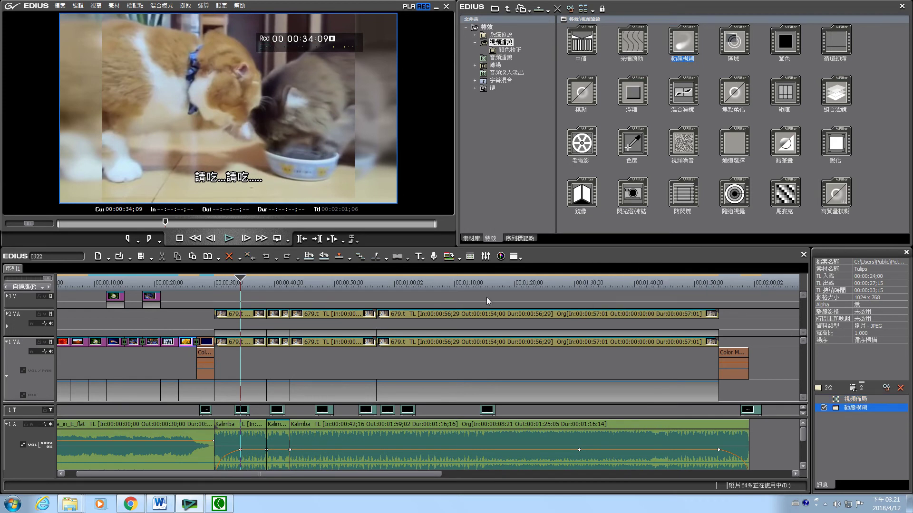
{"action": "left_click_drag", "start_coordinate": [241, 280], "coordinate": [229, 281]}
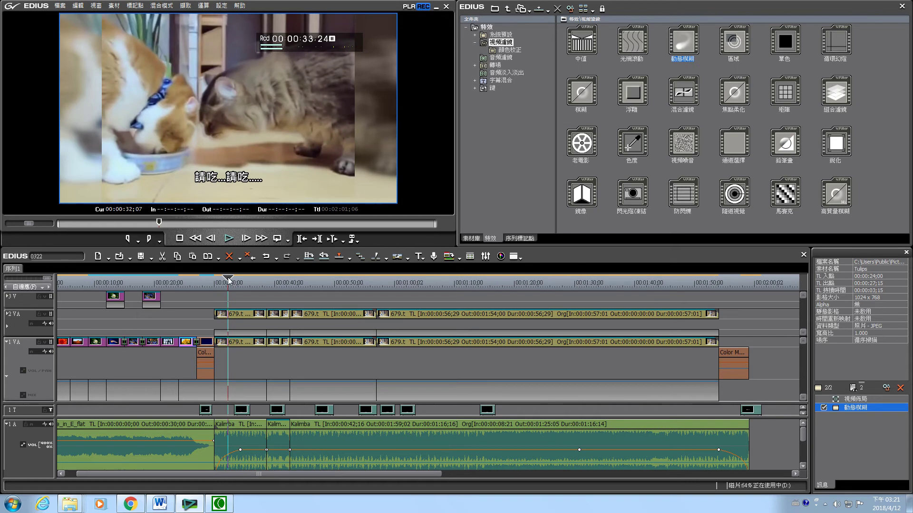
{"action": "left_click", "coordinate": [244, 342]}
{"action": "left_click", "coordinate": [876, 410]}
{"action": "left_click", "coordinate": [900, 388]}
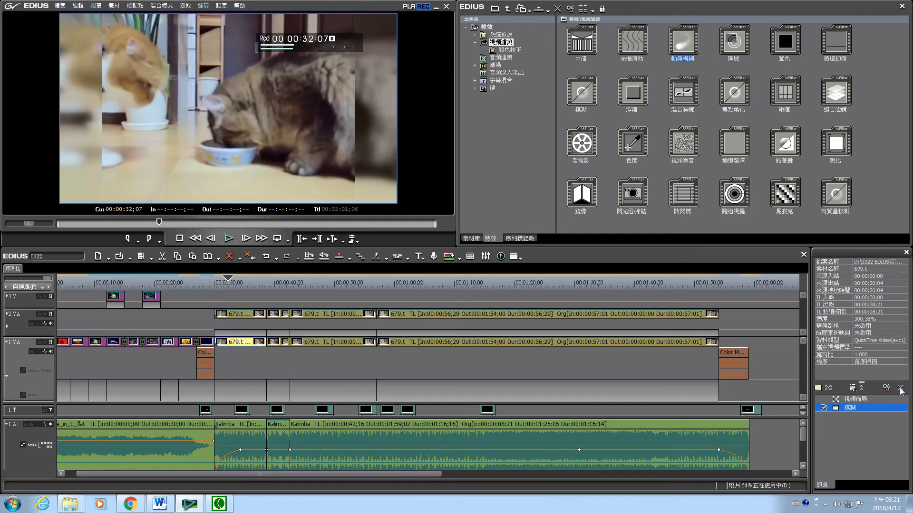
{"action": "left_click", "coordinate": [245, 317]}
{"action": "left_click_drag", "start_coordinate": [687, 45], "coordinate": [849, 430]}
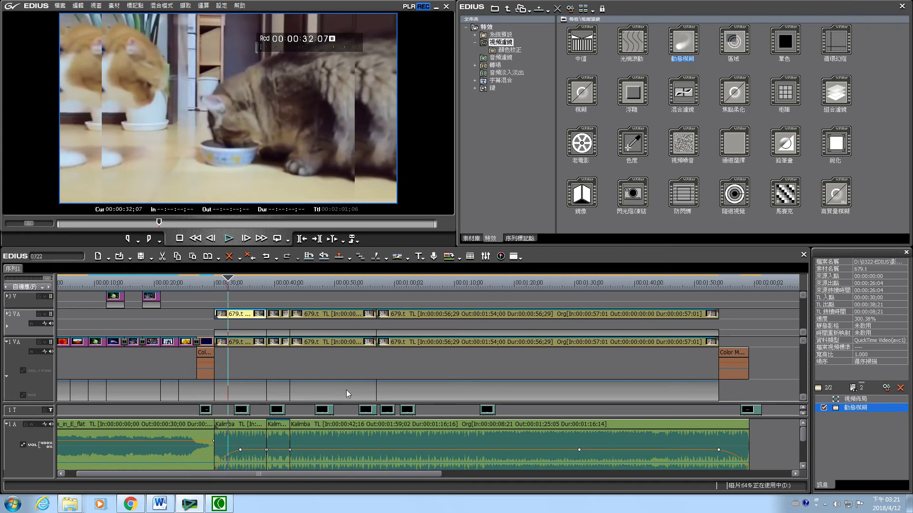
{"action": "left_click", "coordinate": [247, 342]}
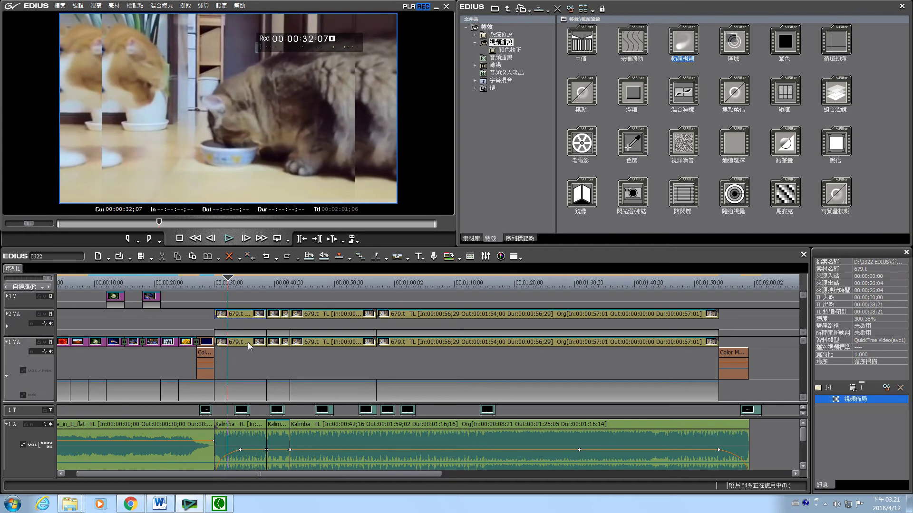
{"action": "left_click", "coordinate": [238, 315]}
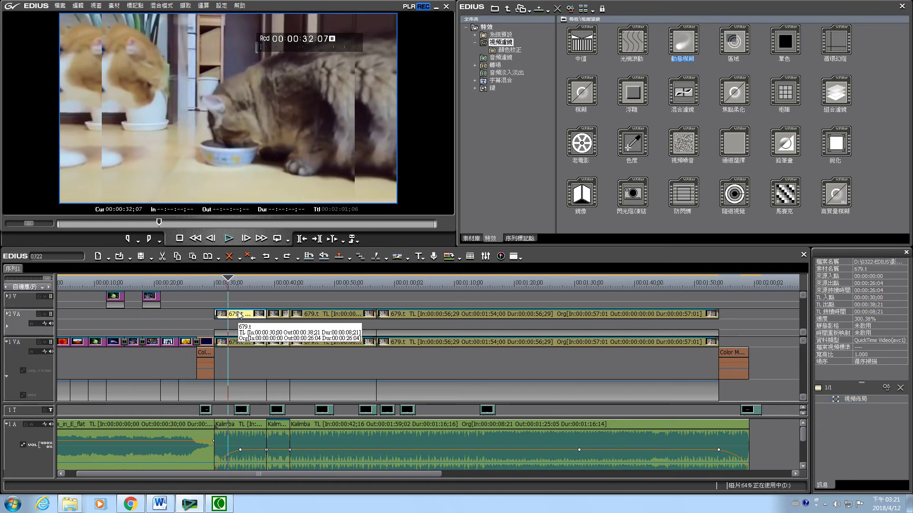
{"action": "left_click", "coordinate": [244, 347]}
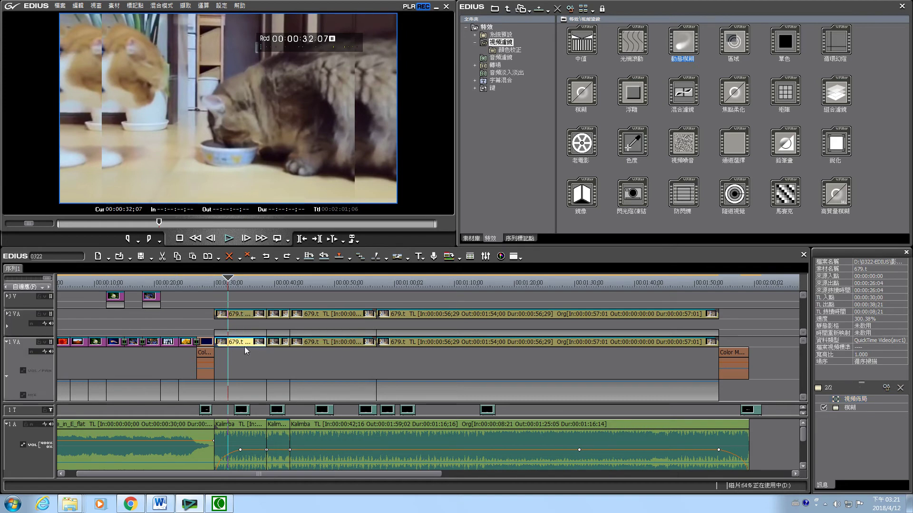
Step: Add the 動態模糊 filter to the first 679.t cat clip on track 2VA, and lower its 比率
{"action": "left_click", "coordinate": [249, 315]}
{"action": "left_click_drag", "start_coordinate": [698, 46], "coordinate": [849, 414]}
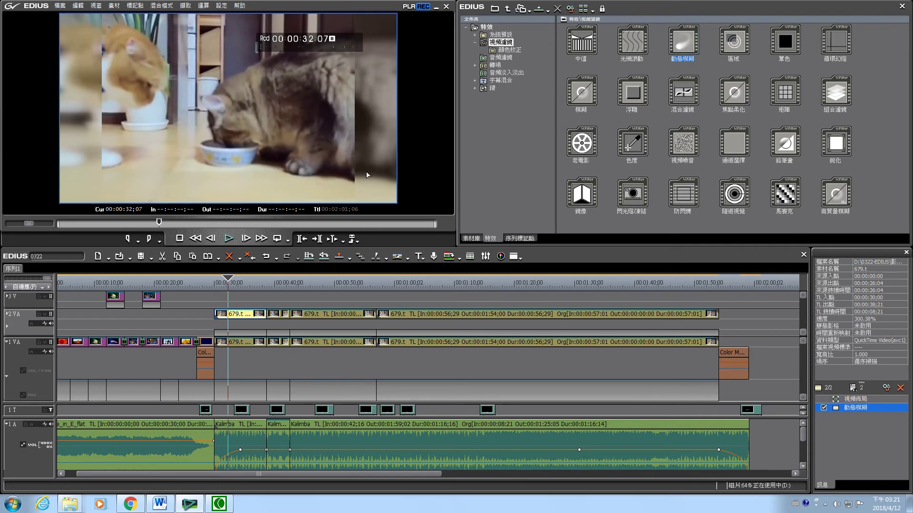
{"action": "double_click", "coordinate": [883, 407]}
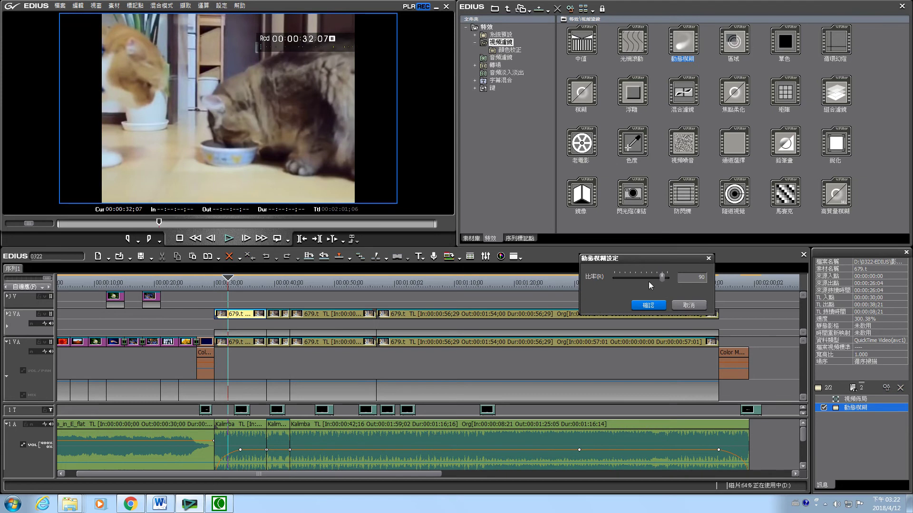
{"action": "left_click_drag", "start_coordinate": [660, 276], "coordinate": [595, 273]}
{"action": "left_click", "coordinate": [652, 306]}
Step: Play the cat footage to check the 動態模糊 filter, and remove it from the first 2VA clip
{"action": "left_click", "coordinate": [233, 241]}
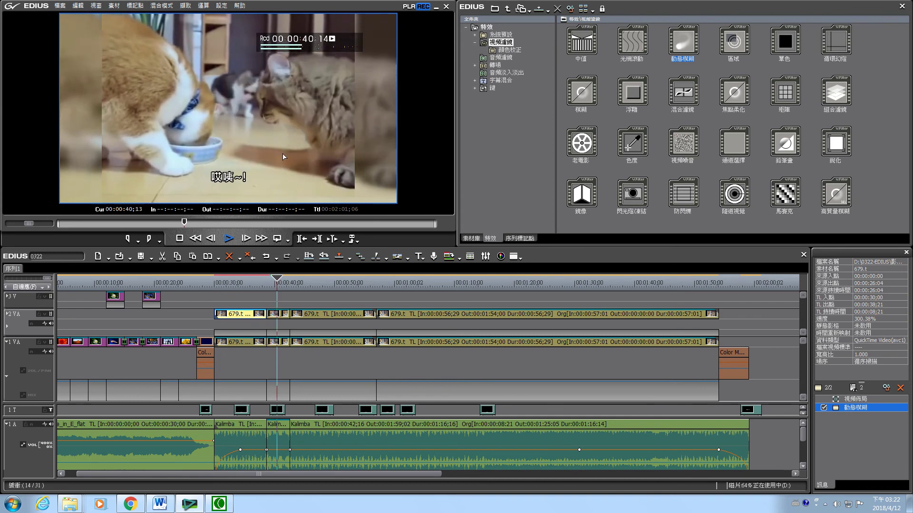
{"action": "left_click", "coordinate": [229, 238]}
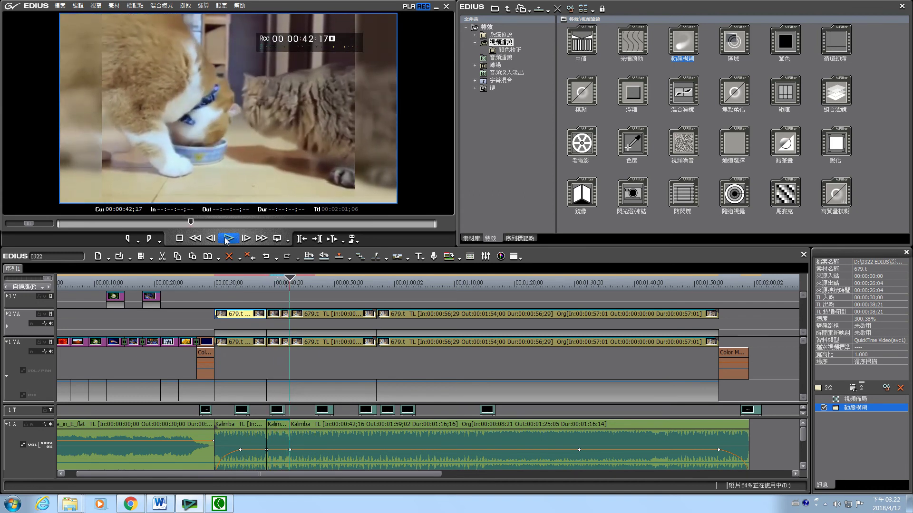
{"action": "left_click", "coordinate": [900, 388]}
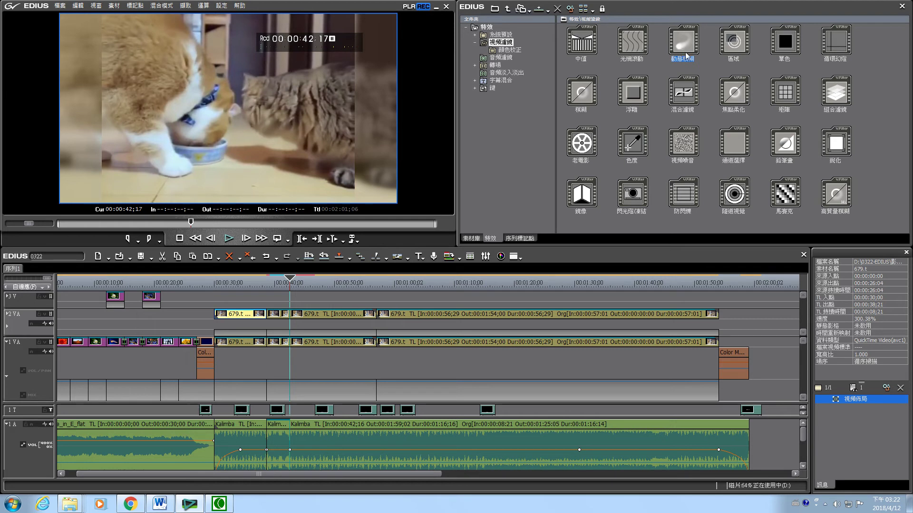
Step: Add the 循環幻燈 filter to the first 679.t clip on track 2VA, and accept its default settings
{"action": "left_click", "coordinate": [742, 44]}
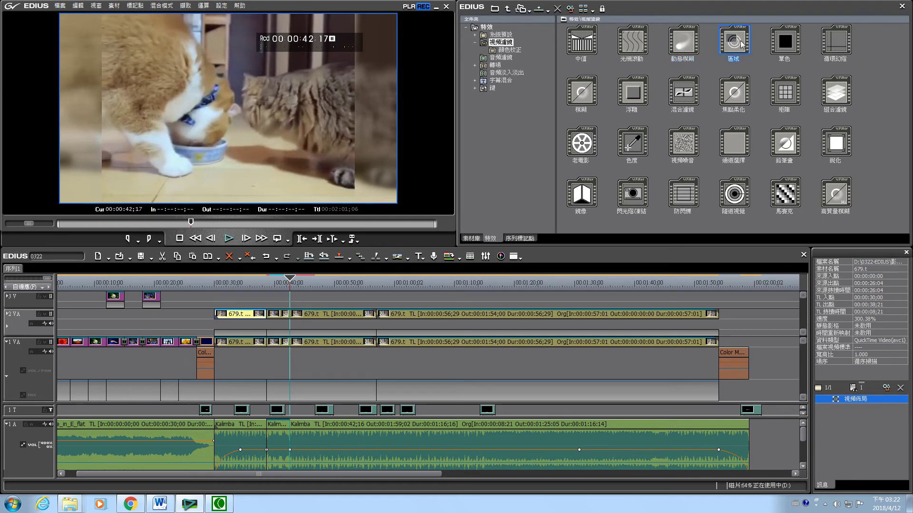
{"action": "left_click", "coordinate": [777, 49]}
{"action": "left_click", "coordinate": [839, 50]}
{"action": "left_click_drag", "start_coordinate": [839, 47], "coordinate": [869, 408]}
{"action": "double_click", "coordinate": [878, 406]}
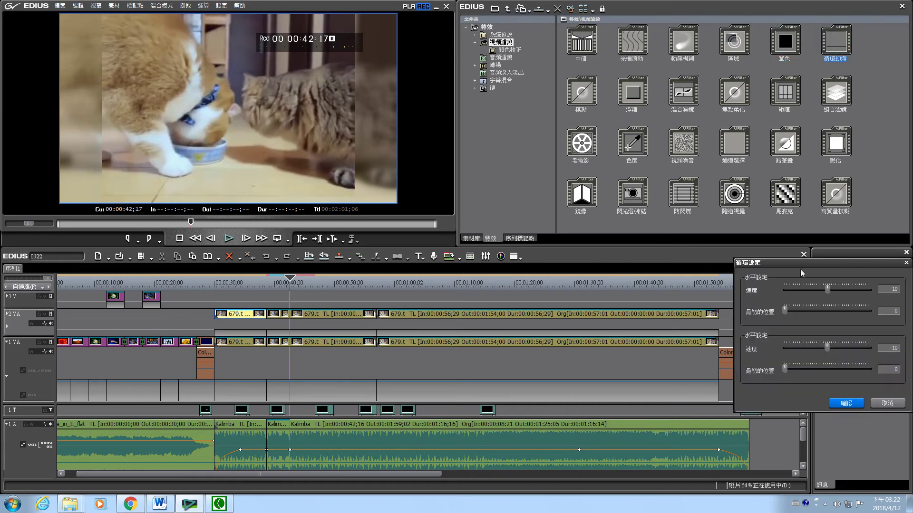
{"action": "left_click_drag", "start_coordinate": [792, 260], "coordinate": [749, 237]}
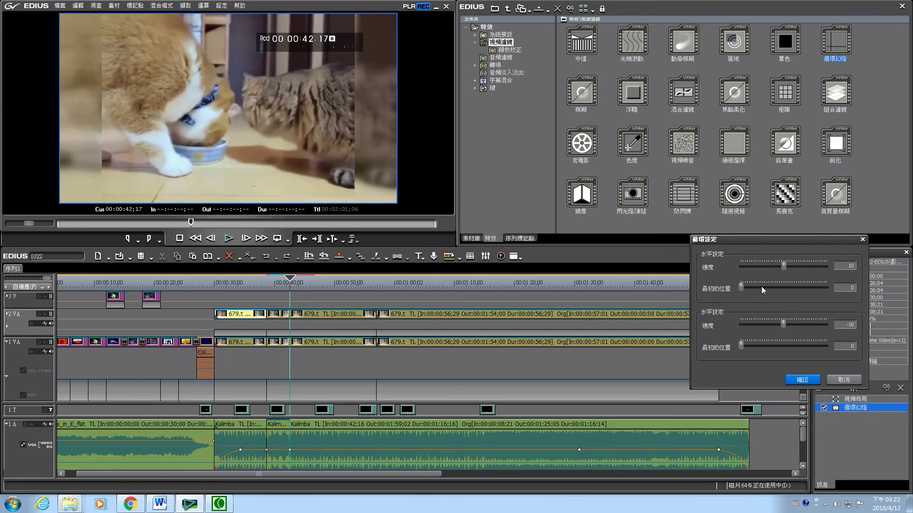
{"action": "left_click", "coordinate": [802, 380]}
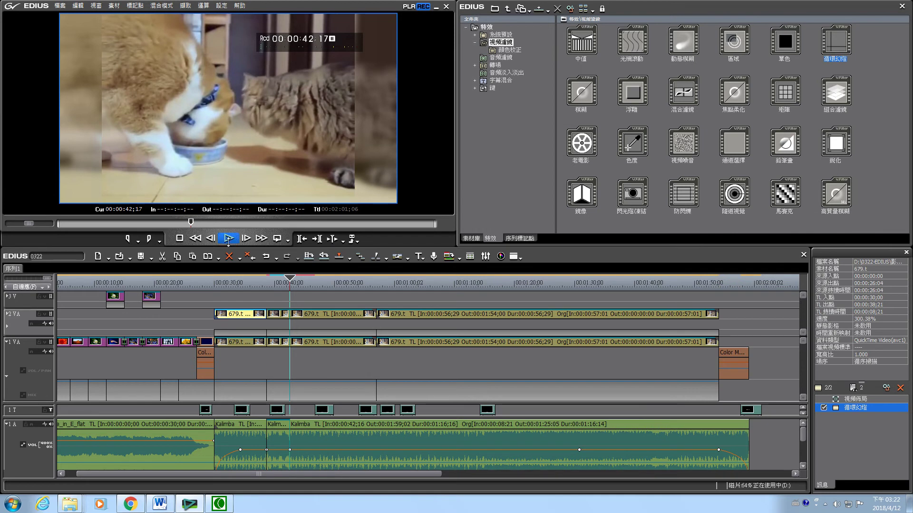
Step: Play the cat footage, including the first 2VA clip from 00:00:30;00, to check the 循環幻燈 filter
{"action": "left_click", "coordinate": [274, 280]}
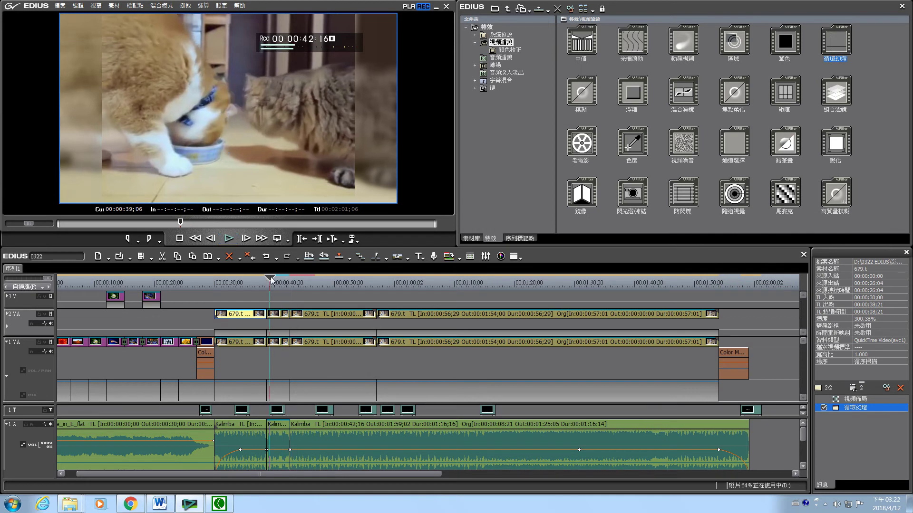
{"action": "left_click", "coordinate": [229, 239]}
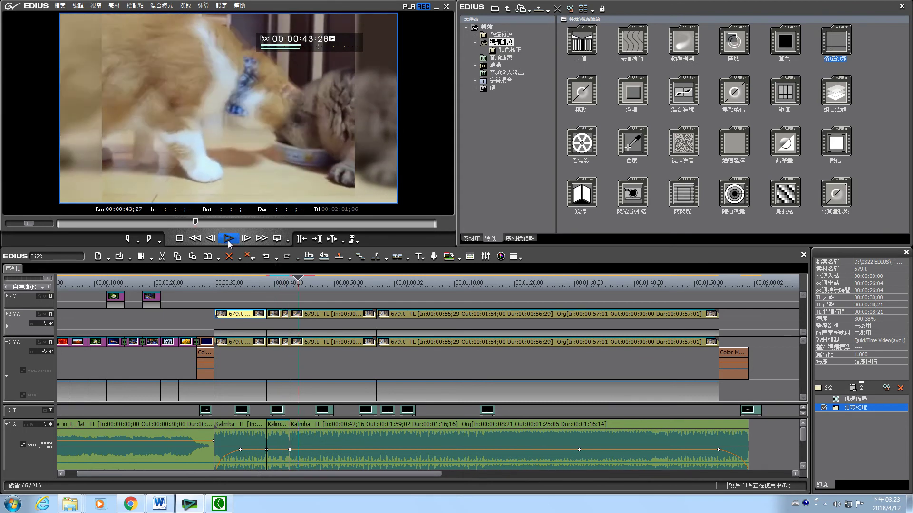
{"action": "left_click", "coordinate": [301, 283]}
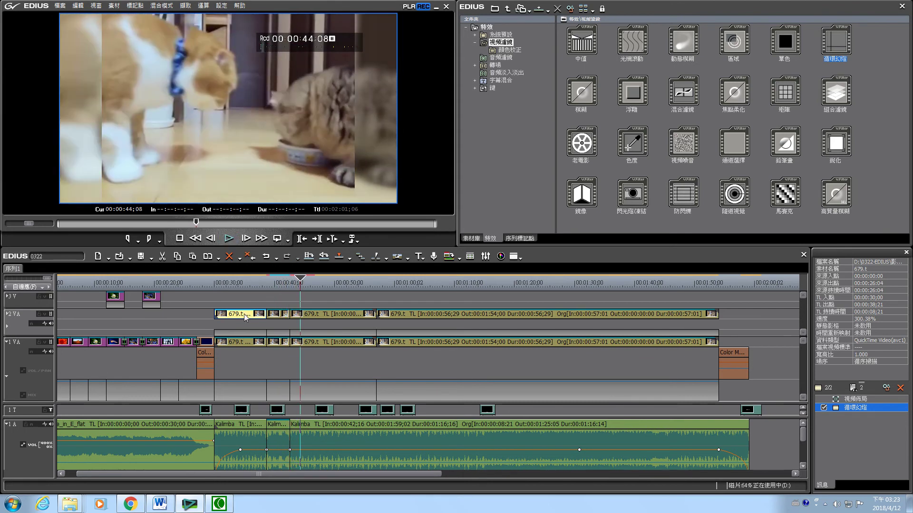
{"action": "left_click", "coordinate": [235, 282]}
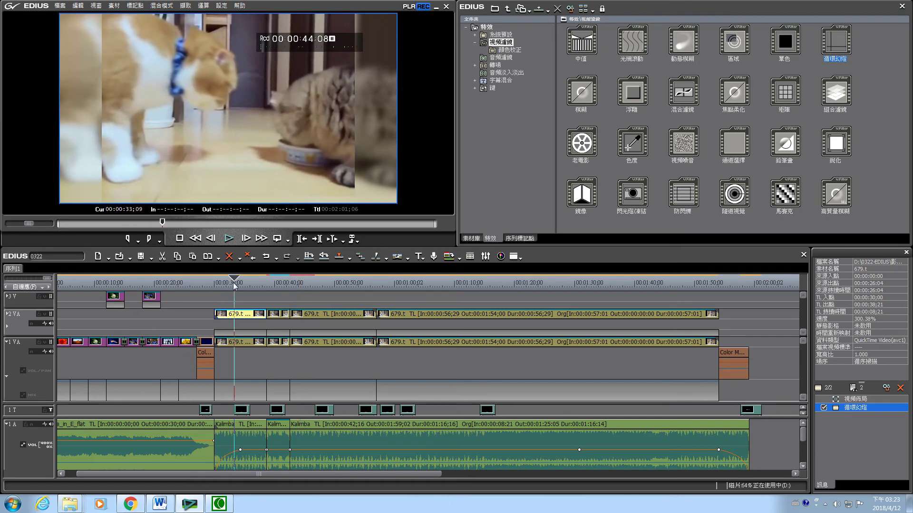
{"action": "left_click_drag", "start_coordinate": [235, 282], "coordinate": [215, 283]}
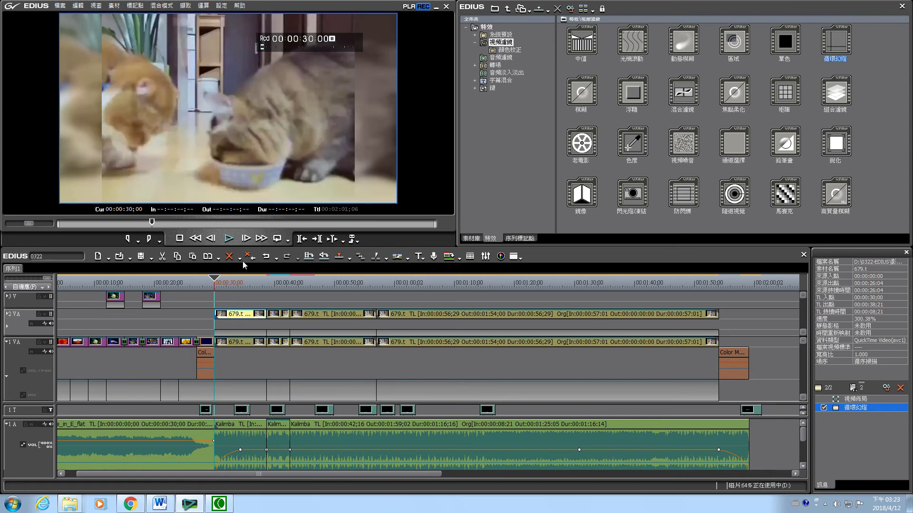
{"action": "left_click", "coordinate": [229, 238]}
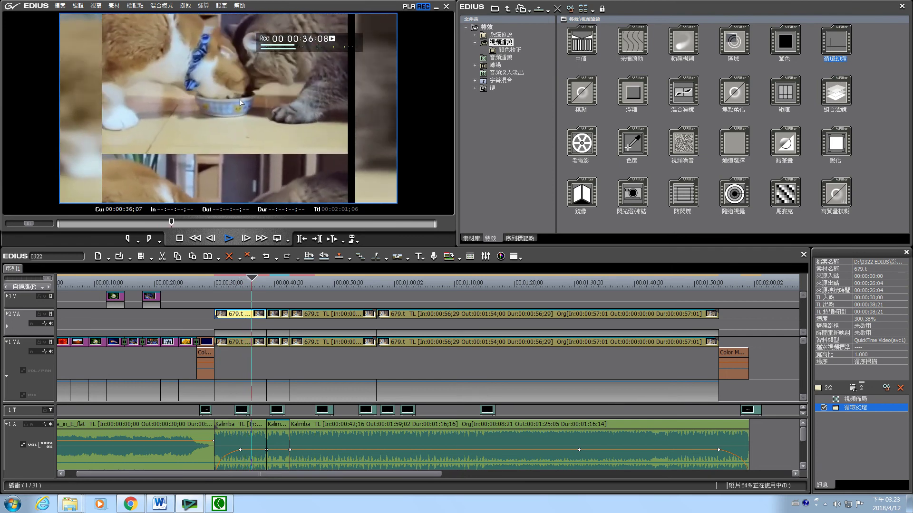
{"action": "key", "text": "space"}
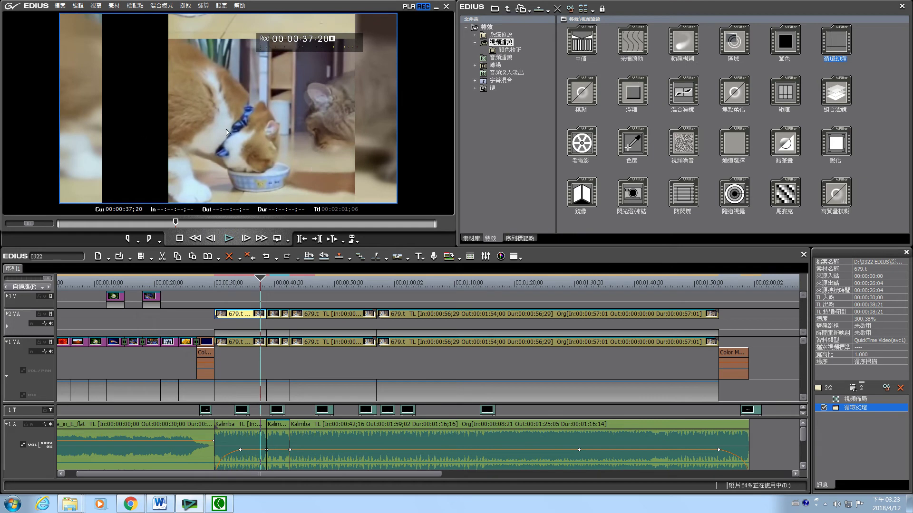
Step: Set the second 水平設定 group's 速度 to 0 in the 循環幻燈 filter, and preview the clip from its start
{"action": "double_click", "coordinate": [879, 408]}
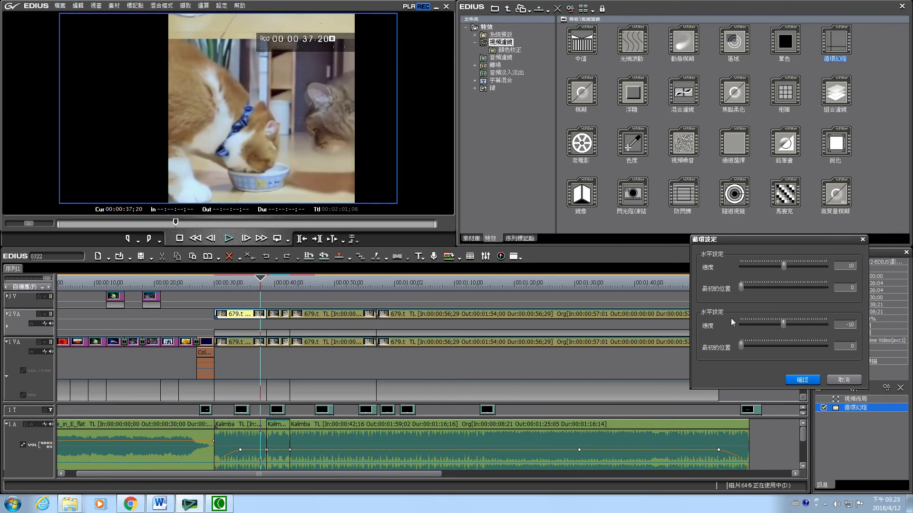
{"action": "left_click", "coordinate": [855, 327]}
{"action": "type", "text": "0"}
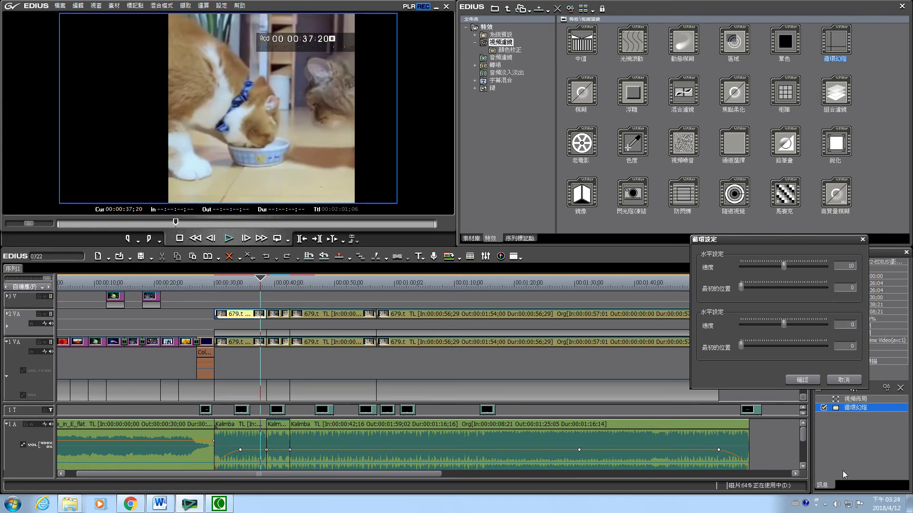
{"action": "left_click", "coordinate": [802, 380]}
{"action": "left_click", "coordinate": [229, 238]}
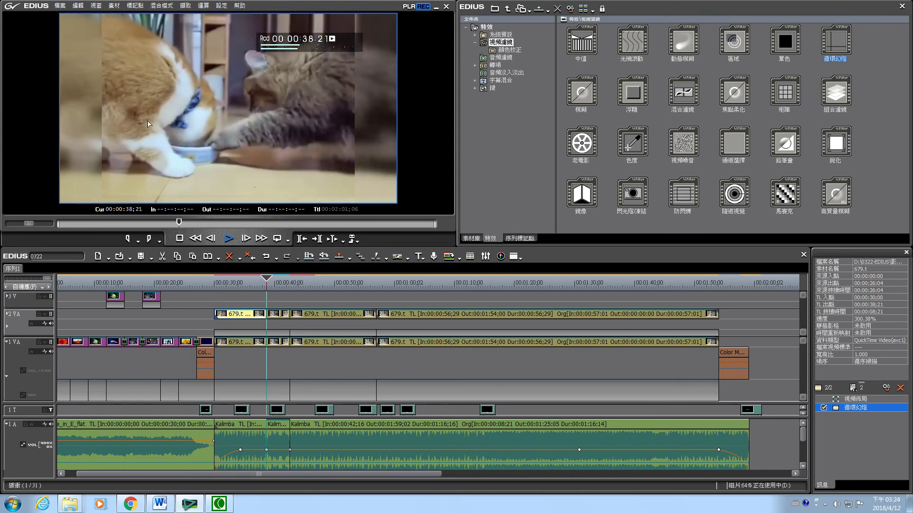
{"action": "left_click", "coordinate": [216, 283]}
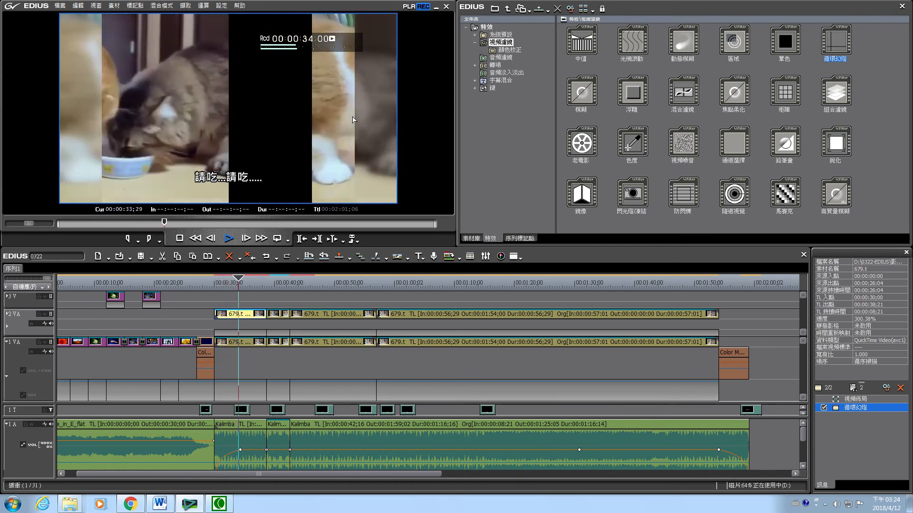
{"action": "key", "text": "space"}
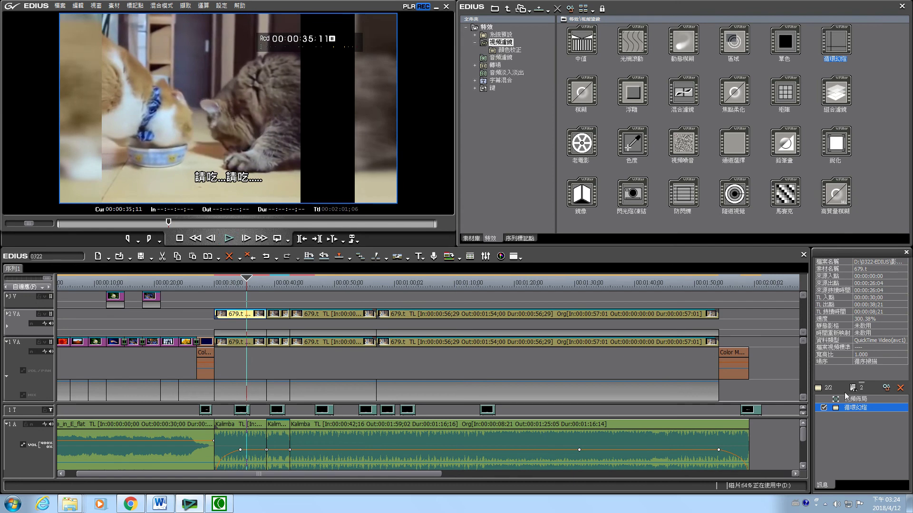
Step: Set the first 水平設定 group's 速度 to 20 in the 循環幻燈 filter
{"action": "double_click", "coordinate": [876, 407]}
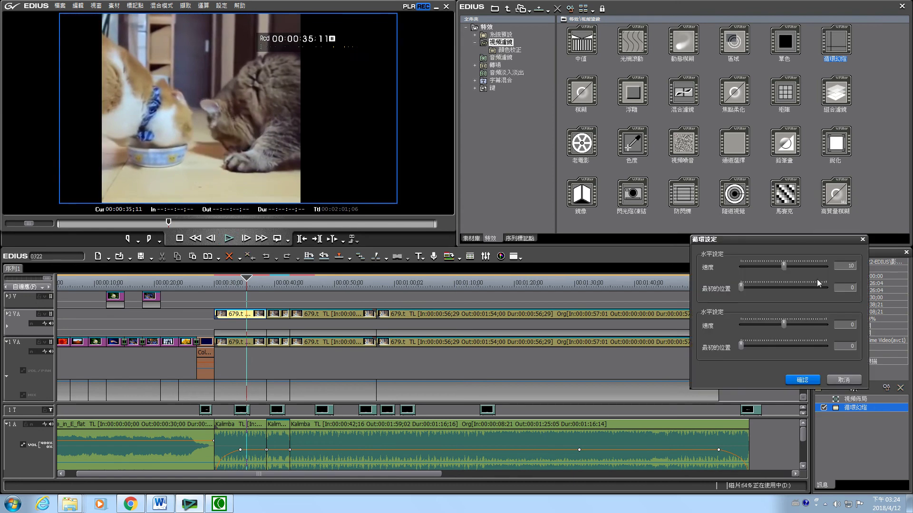
{"action": "left_click", "coordinate": [854, 266]}
{"action": "type", "text": "23"}
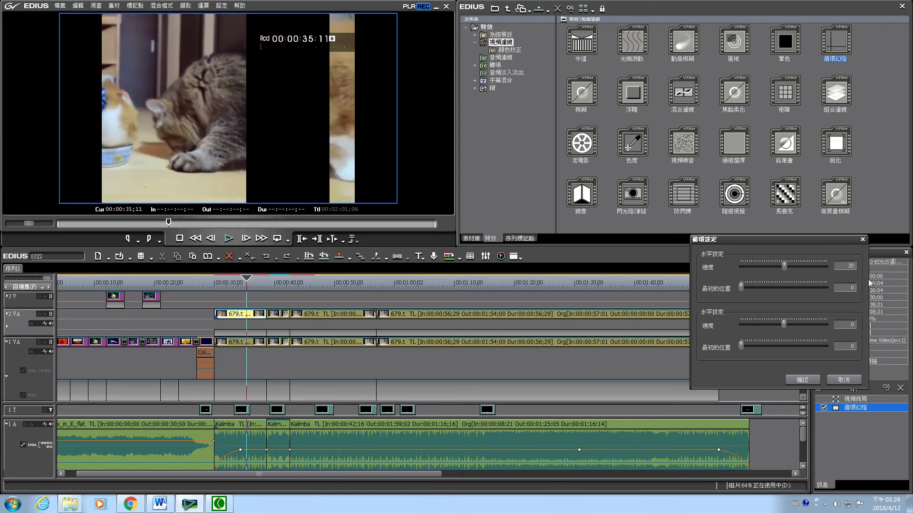
{"action": "left_click", "coordinate": [801, 380]}
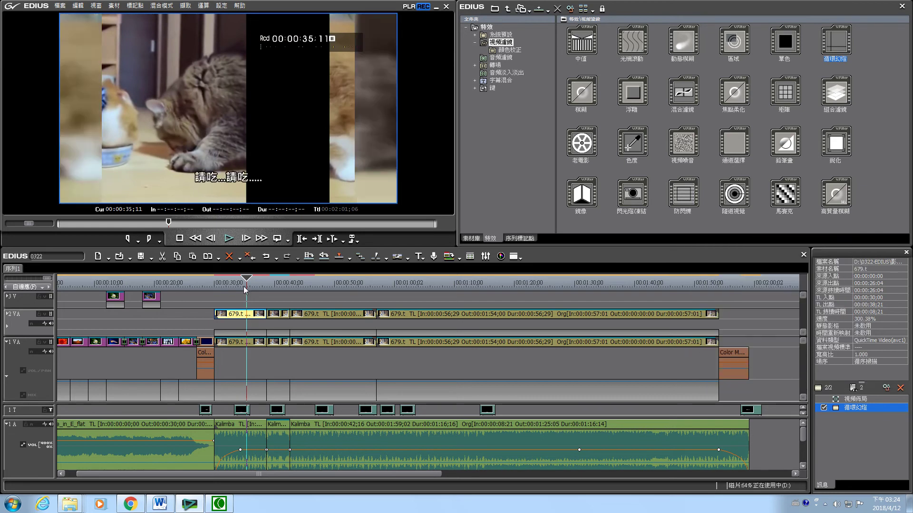
Step: Preview the first 2VA cat clip from 00:00:30;00 to check the new scrolling speed
{"action": "left_click_drag", "start_coordinate": [246, 285], "coordinate": [217, 281]}
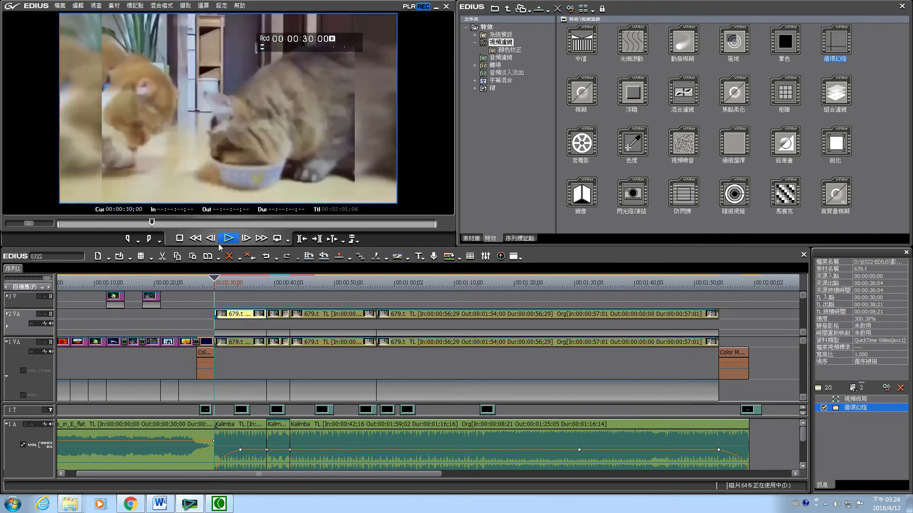
{"action": "left_click", "coordinate": [228, 239]}
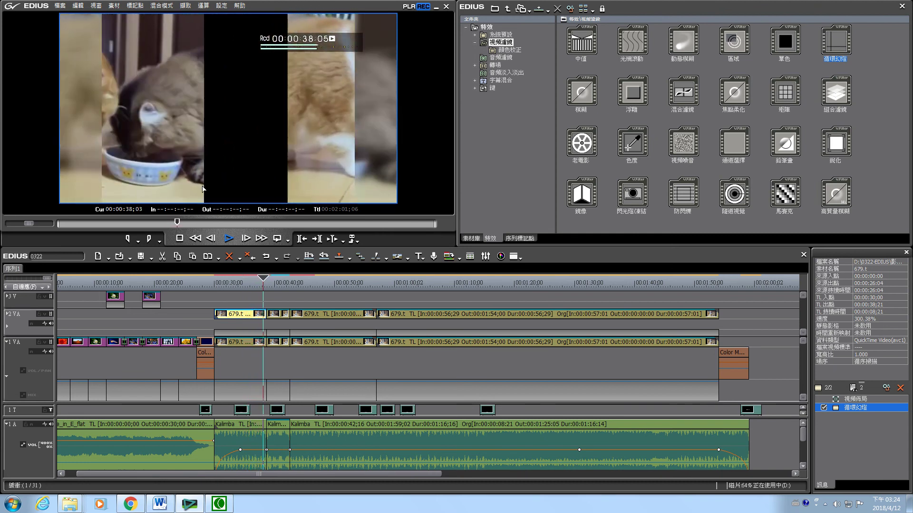
{"action": "key", "text": "space"}
{"action": "key", "text": "space"}
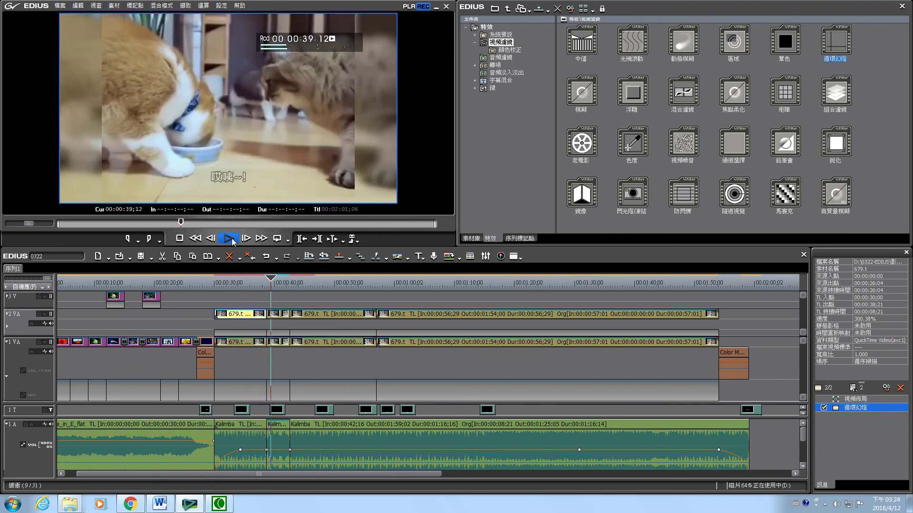
{"action": "left_click", "coordinate": [232, 240]}
Step: At 00:00:33;09, set the 循環幻燈 filter's 速度 to -1000 in the first 水平設定 group and -28 in the second
{"action": "left_click_drag", "start_coordinate": [273, 281], "coordinate": [234, 281]}
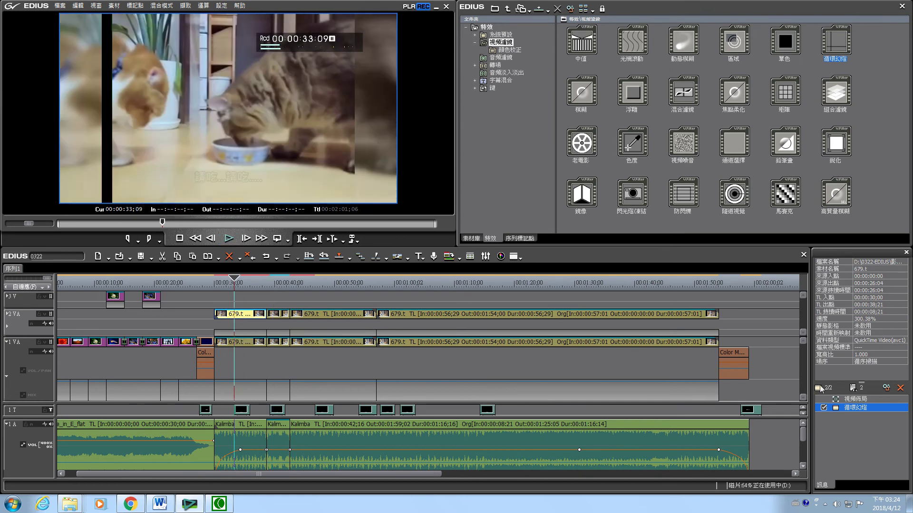
{"action": "double_click", "coordinate": [882, 407]}
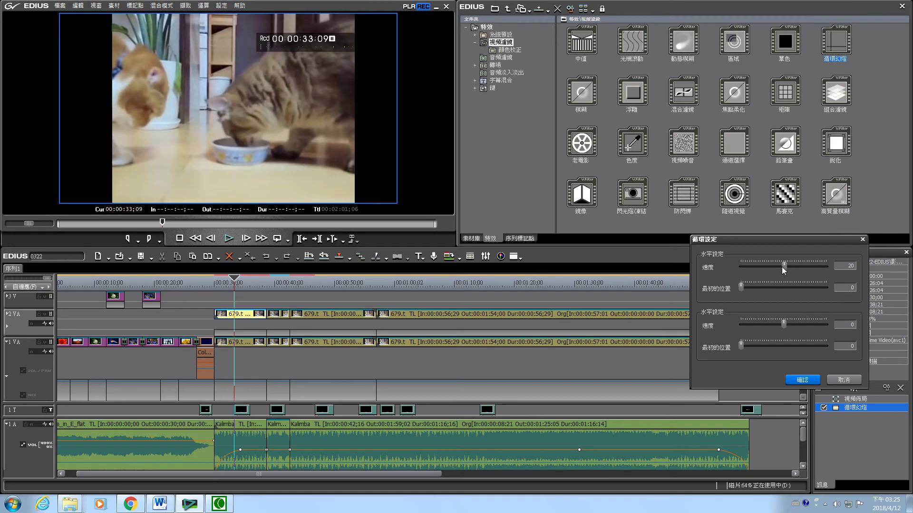
{"action": "left_click_drag", "start_coordinate": [784, 266], "coordinate": [671, 263]}
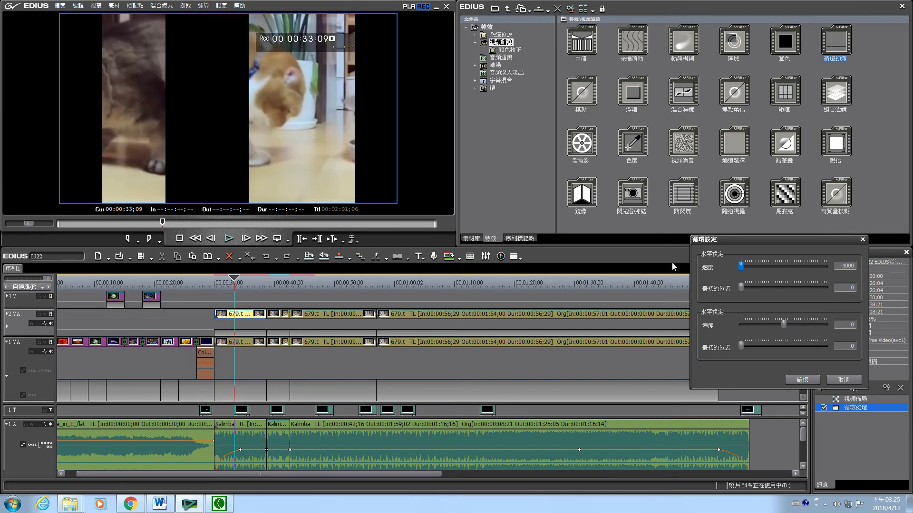
{"action": "mouse_move", "coordinate": [784, 324]}
{"action": "left_mouse_down"}
{"action": "mouse_move", "coordinate": [800, 323]}
{"action": "mouse_move", "coordinate": [741, 321]}
{"action": "mouse_move", "coordinate": [791, 322]}
{"action": "mouse_move", "coordinate": [759, 322]}
{"action": "mouse_move", "coordinate": [783, 326]}
{"action": "left_mouse_up"}
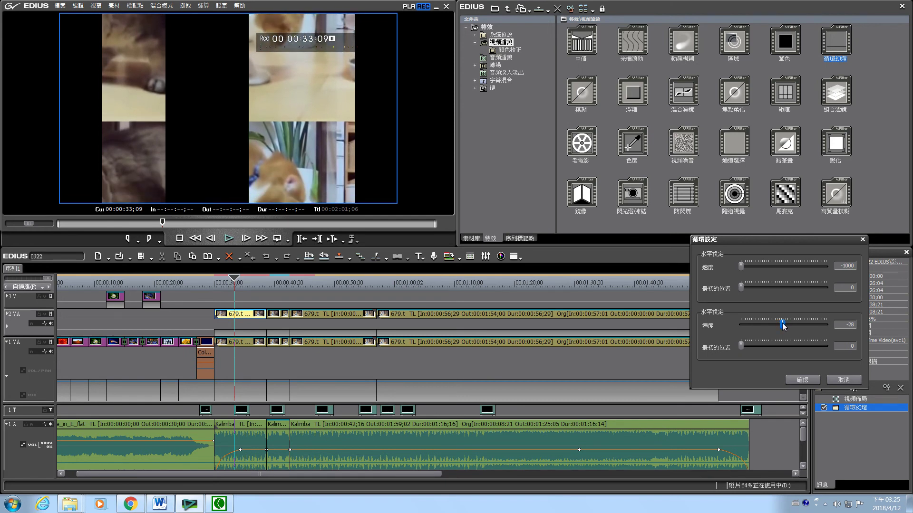
{"action": "left_click", "coordinate": [802, 379]}
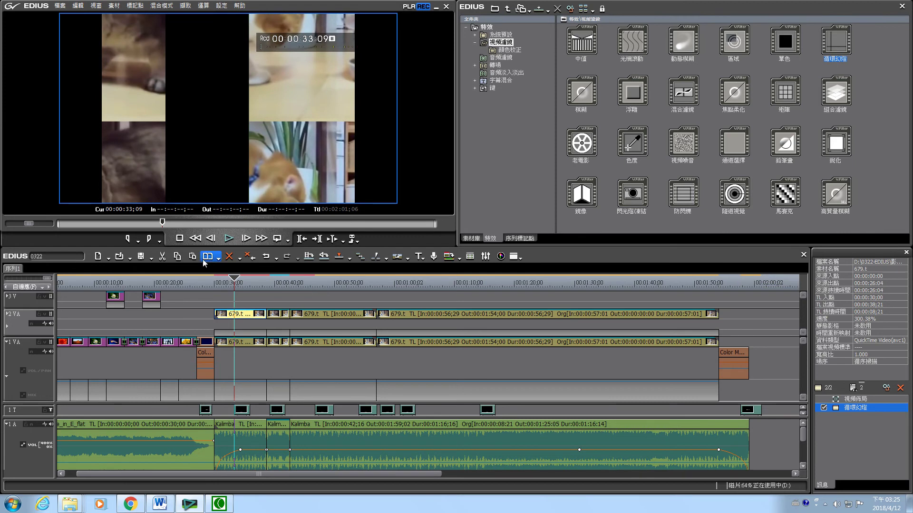
Step: Preview the cat clip from 00:00:30;22 with both 循環幻燈 speeds applied
{"action": "left_click", "coordinate": [224, 280]}
{"action": "left_click_drag", "start_coordinate": [224, 280], "coordinate": [221, 281]}
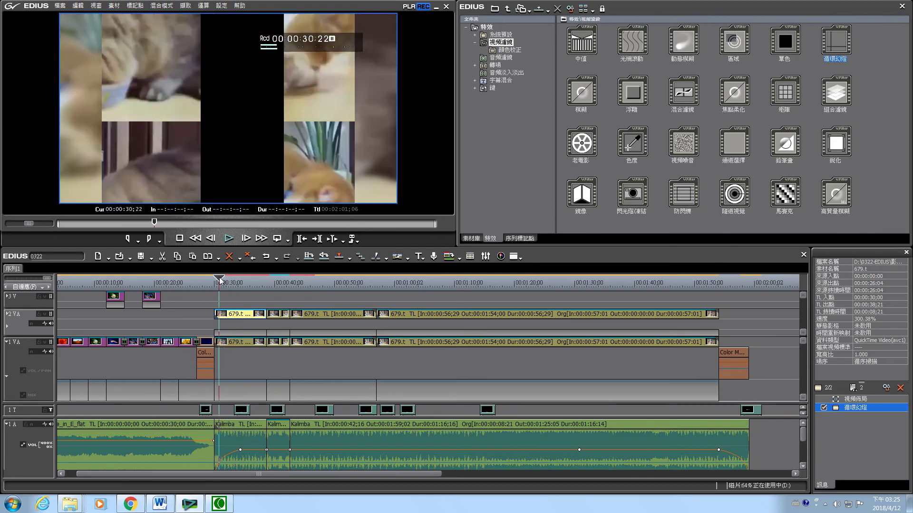
{"action": "left_click", "coordinate": [228, 238]}
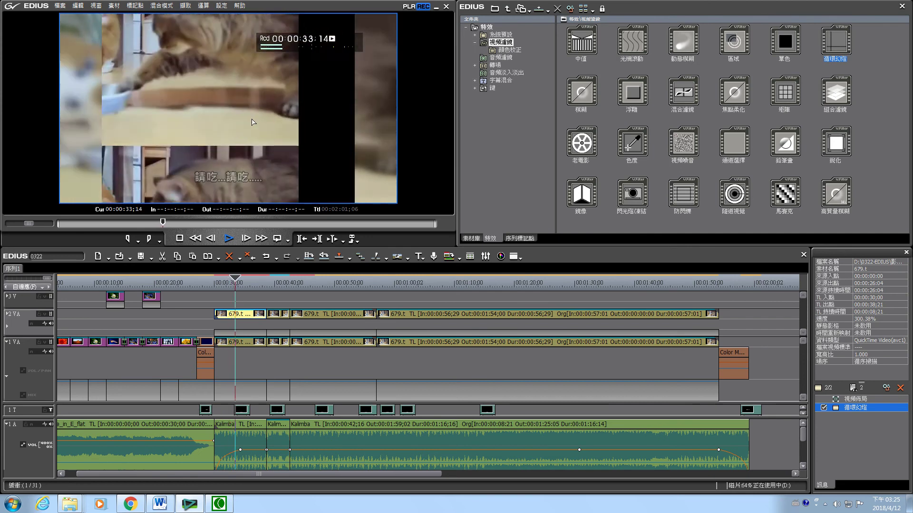
{"action": "left_click", "coordinate": [241, 240]}
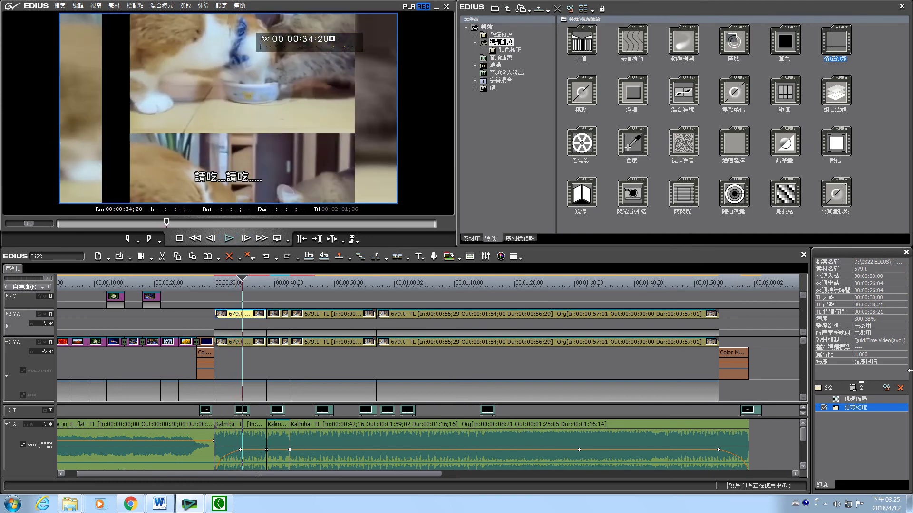
Step: Set the first 水平設定 group's 速度 to 0 in the 循環幻燈 filter, and preview the clip from its start
{"action": "double_click", "coordinate": [887, 408]}
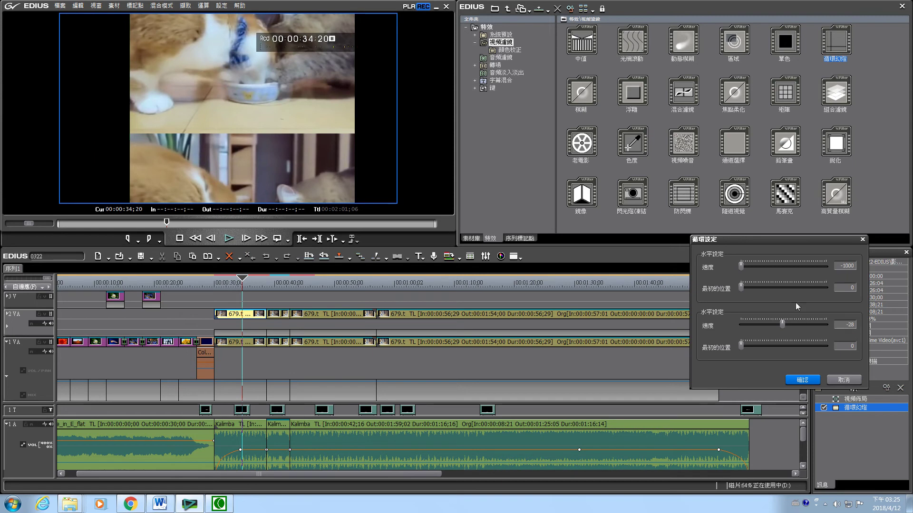
{"action": "left_click", "coordinate": [741, 268]}
{"action": "left_click_drag", "start_coordinate": [743, 269], "coordinate": [786, 271]}
{"action": "double_click", "coordinate": [850, 266]}
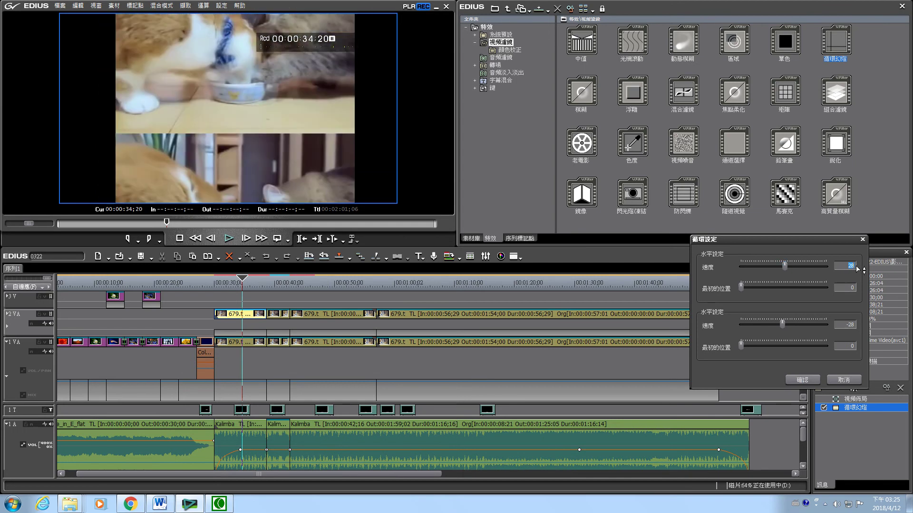
{"action": "key", "text": "Return"}
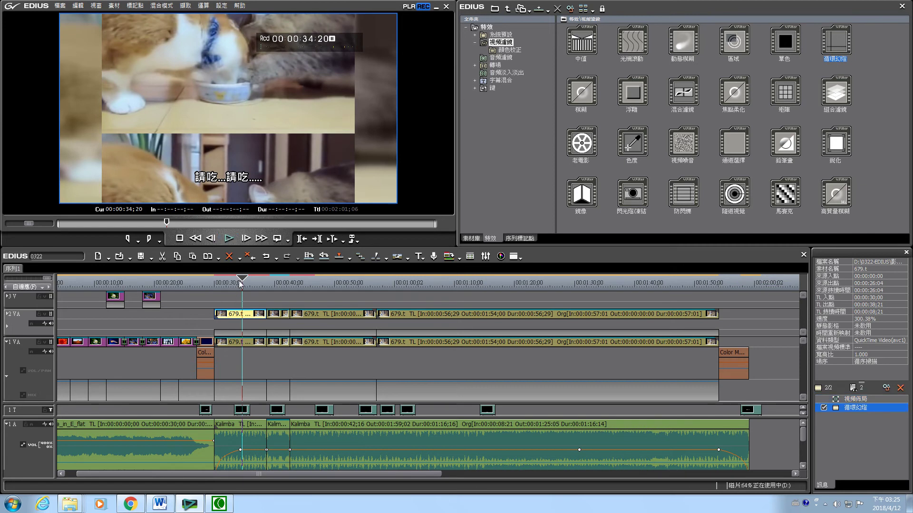
{"action": "left_click_drag", "start_coordinate": [242, 280], "coordinate": [214, 280]}
{"action": "left_click", "coordinate": [229, 238]}
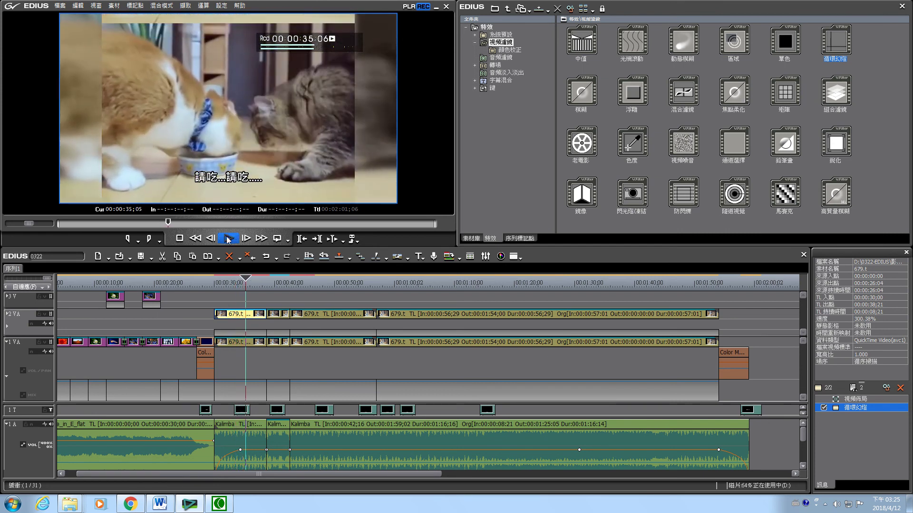
{"action": "key", "text": "space"}
Step: Set the 循環幻燈 filter's 速度 to 30 in the first 水平設定 group and 0 in the second, and preview the clip
{"action": "double_click", "coordinate": [881, 408]}
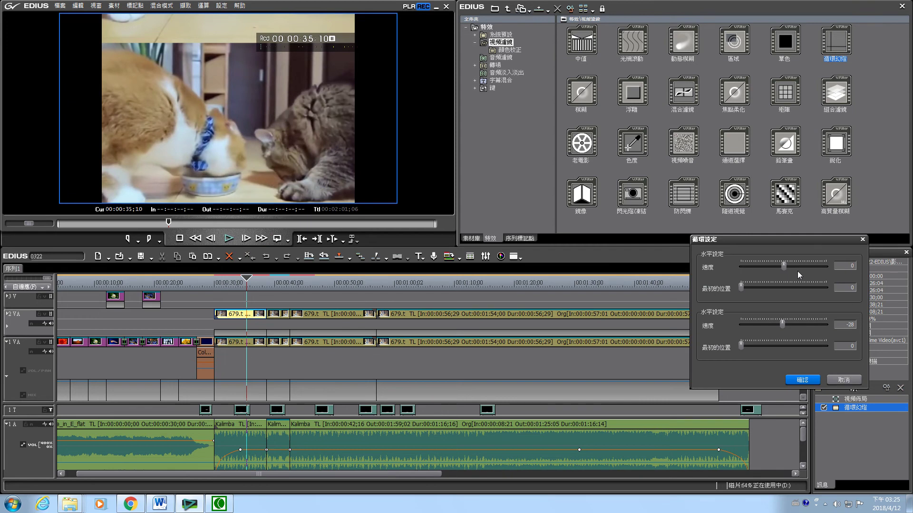
{"action": "left_click_drag", "start_coordinate": [849, 325], "coordinate": [865, 326]}
{"action": "type", "text": "0"}
{"action": "key", "text": "Return"}
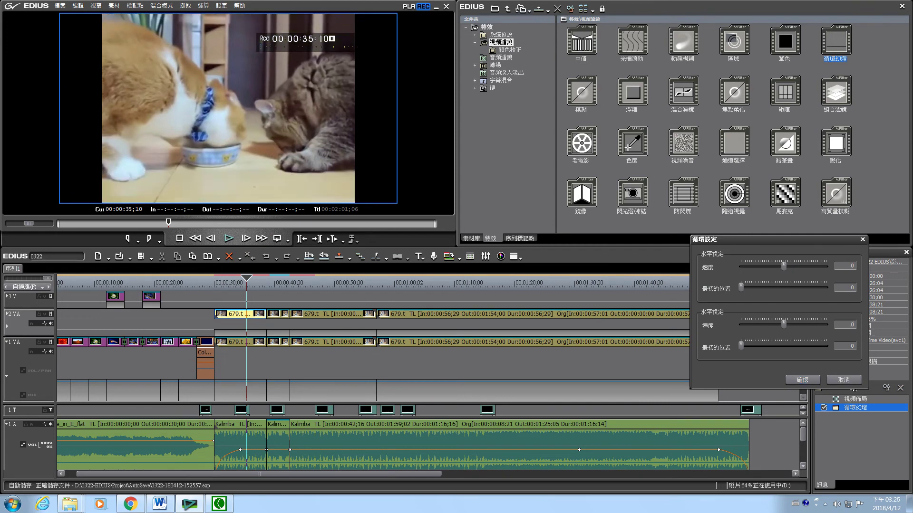
{"action": "left_click", "coordinate": [852, 269]}
{"action": "type", "text": "30"}
{"action": "key", "text": "Return"}
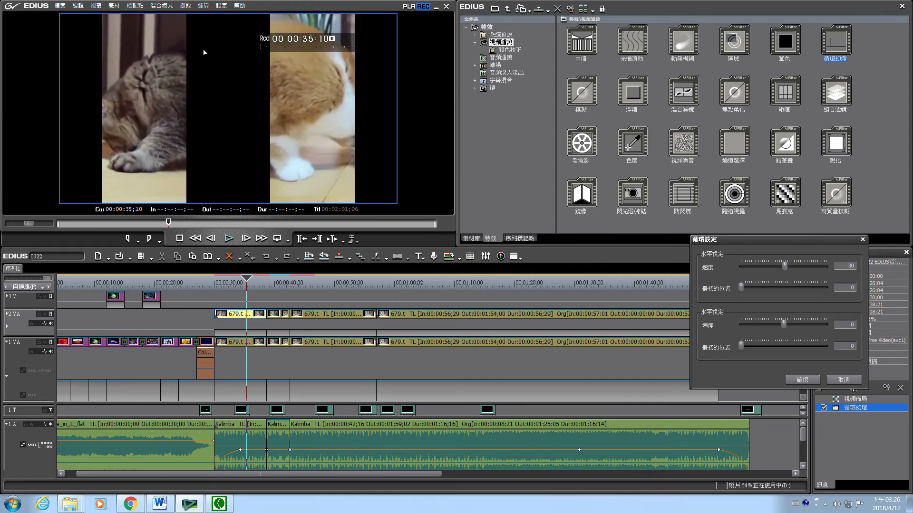
{"action": "left_click", "coordinate": [803, 380]}
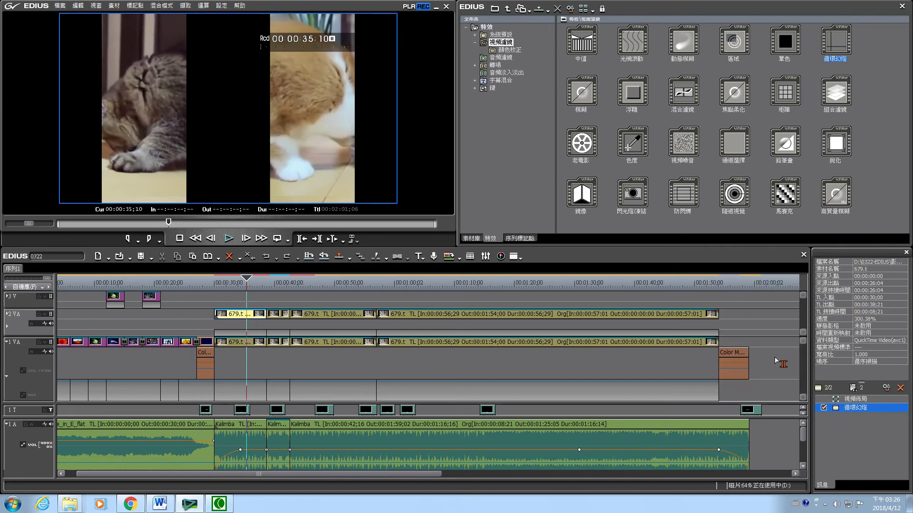
{"action": "left_click", "coordinate": [228, 239]}
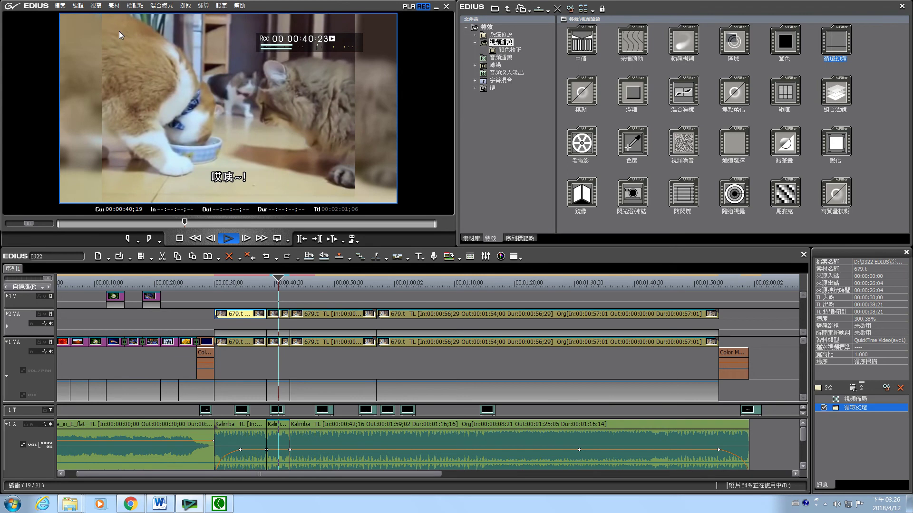
{"action": "key", "text": "space"}
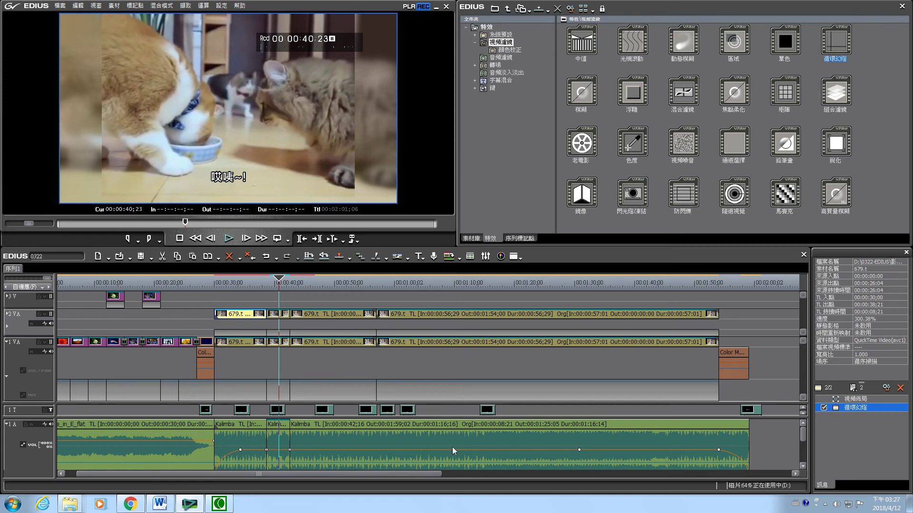
{"action": "left_click", "coordinate": [219, 504]}
{"action": "left_click", "coordinate": [51, 48]}
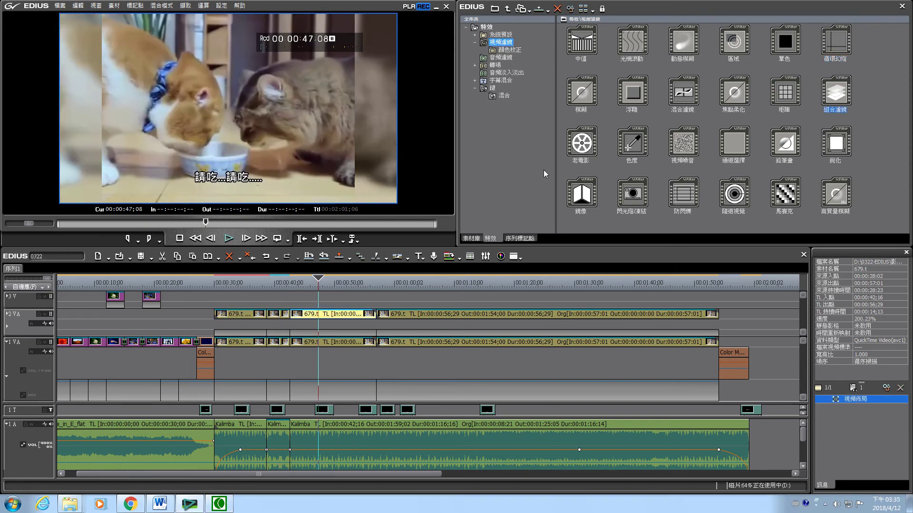
Step: Apply the 混合濾鏡 video filter to the 2VA cat clip at 00:00:47;08 and open its settings
{"action": "left_click", "coordinate": [687, 95]}
{"action": "left_click", "coordinate": [837, 95]}
{"action": "left_click", "coordinate": [687, 89]}
{"action": "left_click_drag", "start_coordinate": [685, 93], "coordinate": [850, 424]}
{"action": "double_click", "coordinate": [874, 408]}
{"action": "left_click_drag", "start_coordinate": [749, 261], "coordinate": [684, 250]}
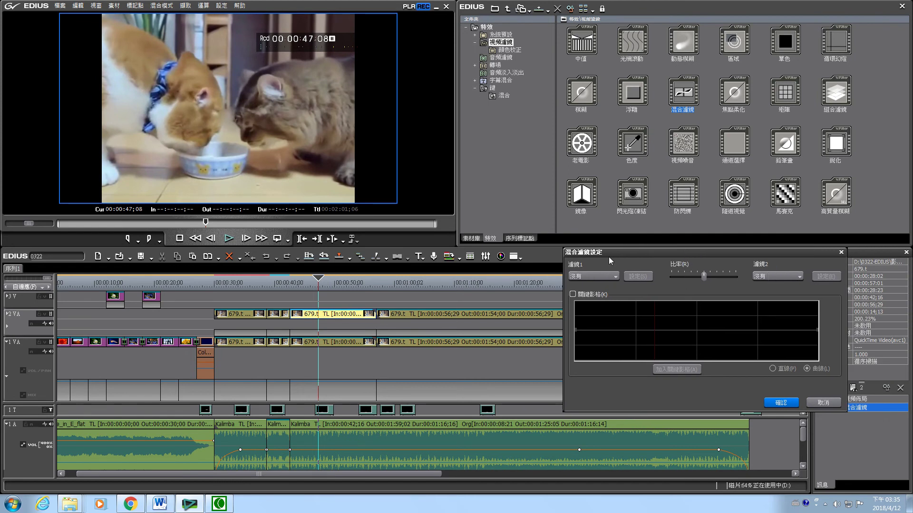
Step: Choose 色彩平衡 as 濾鏡1 and set its 色彩 to 28
{"action": "left_click", "coordinate": [613, 278]}
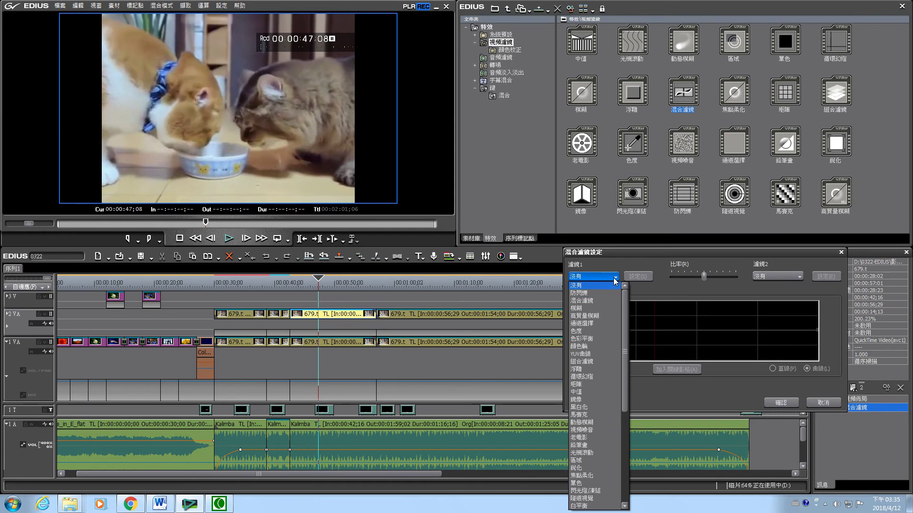
{"action": "left_click", "coordinate": [591, 340]}
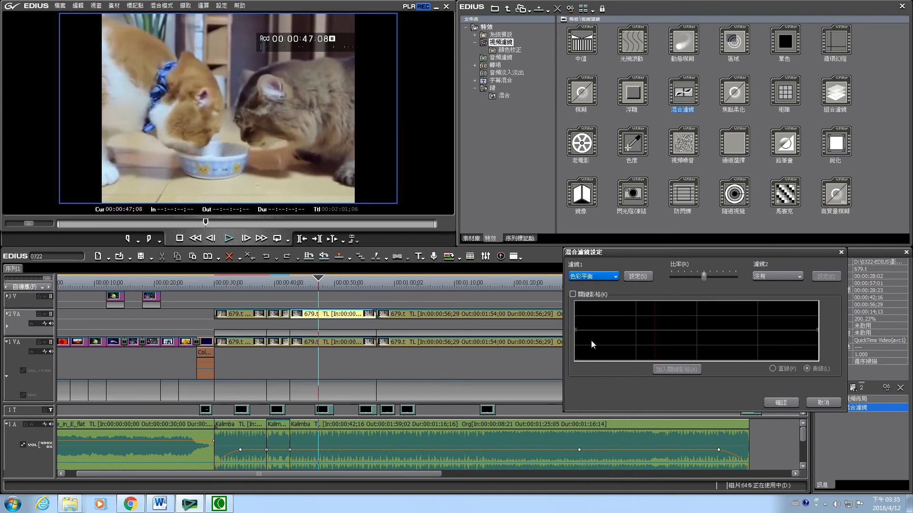
{"action": "left_click", "coordinate": [639, 279]}
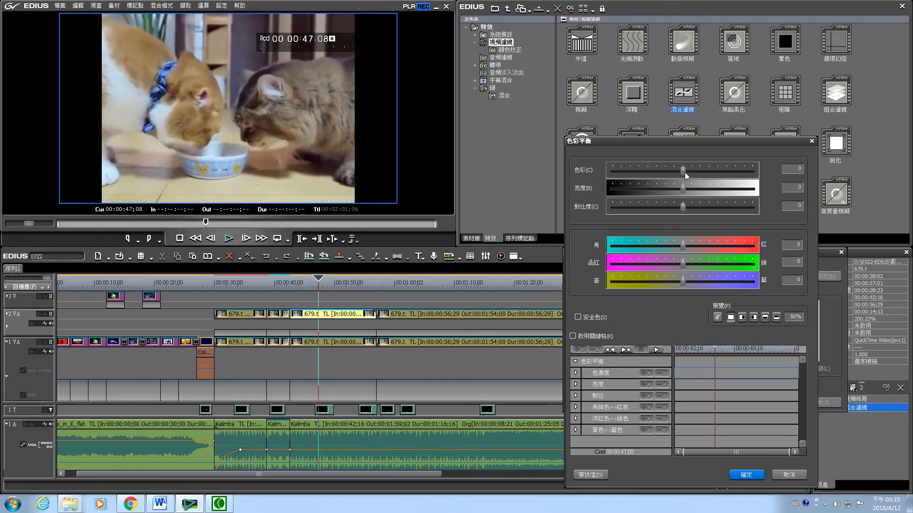
{"action": "left_click_drag", "start_coordinate": [683, 169], "coordinate": [698, 170]}
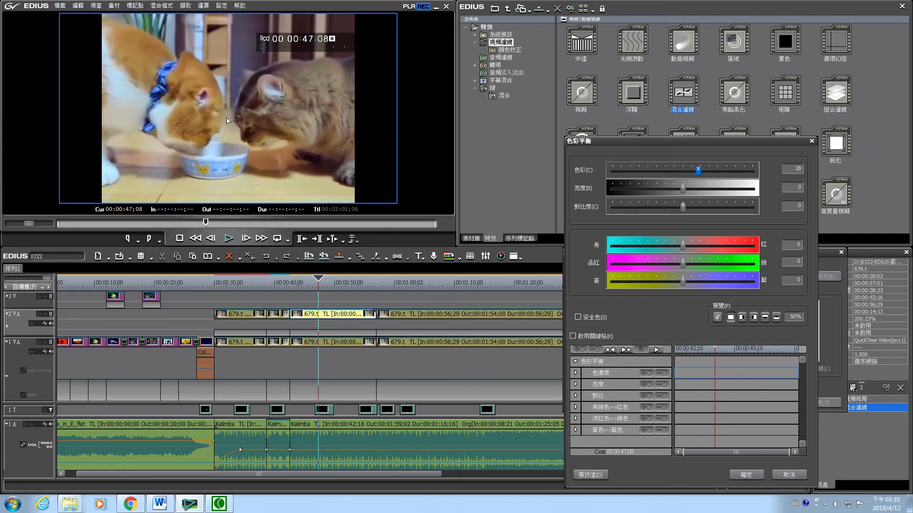
{"action": "left_click", "coordinate": [745, 475]}
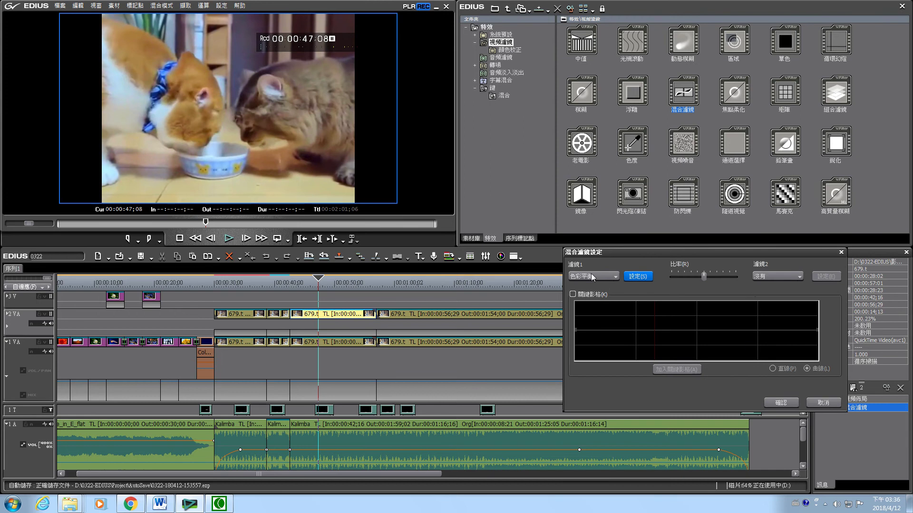
Step: Choose 鉛筆畫 as 濾鏡2 with a 密度 of 24.43, and apply the 混合濾鏡 settings
{"action": "left_click", "coordinate": [791, 277]}
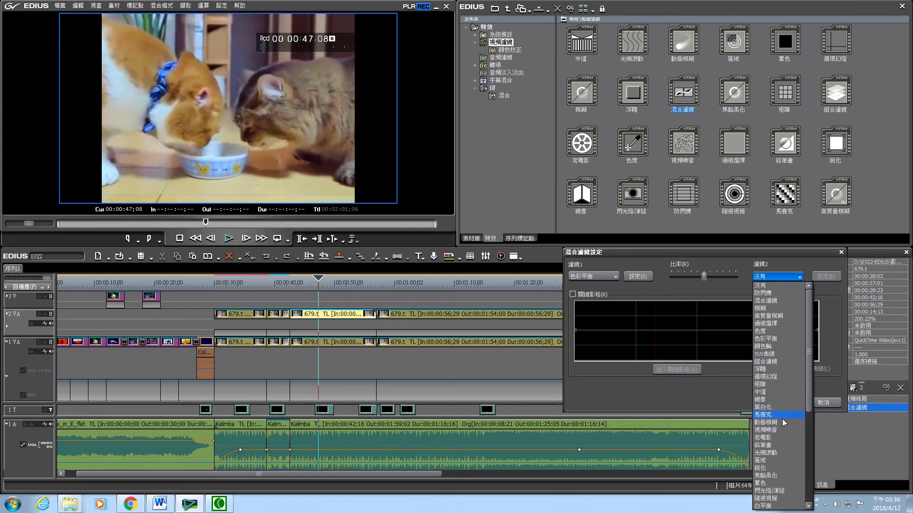
{"action": "left_click", "coordinate": [781, 446]}
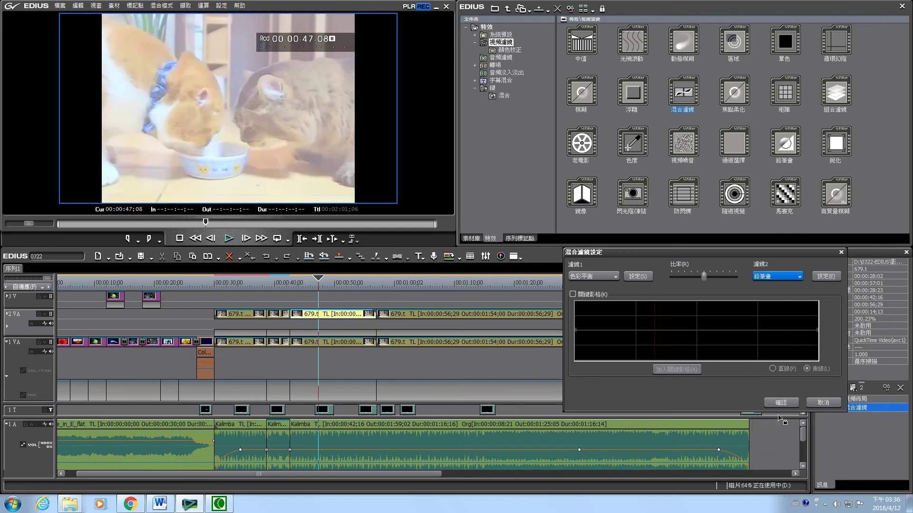
{"action": "left_click", "coordinate": [825, 277]}
{"action": "mouse_move", "coordinate": [611, 278]}
{"action": "left_mouse_down"}
{"action": "mouse_move", "coordinate": [629, 278]}
{"action": "mouse_move", "coordinate": [618, 281]}
{"action": "left_mouse_up"}
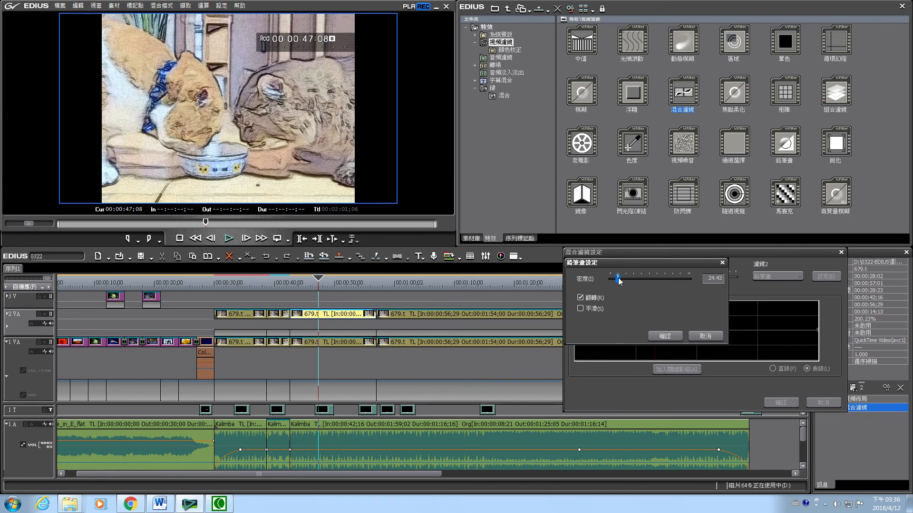
{"action": "left_click", "coordinate": [665, 336]}
{"action": "left_click", "coordinate": [780, 402]}
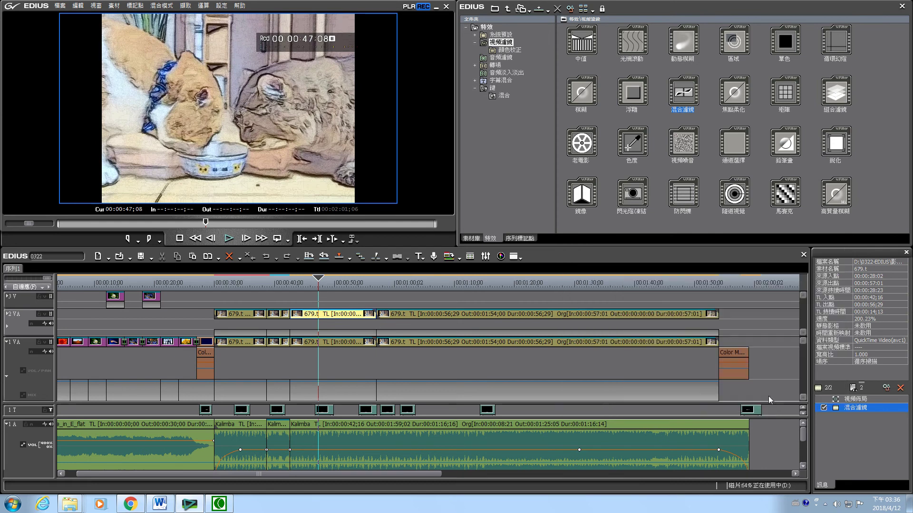
Step: Preview the cat clip from 00:00:47;08 with 混合濾鏡 applied, and check the filter's settings without changing them
{"action": "left_click", "coordinate": [229, 238]}
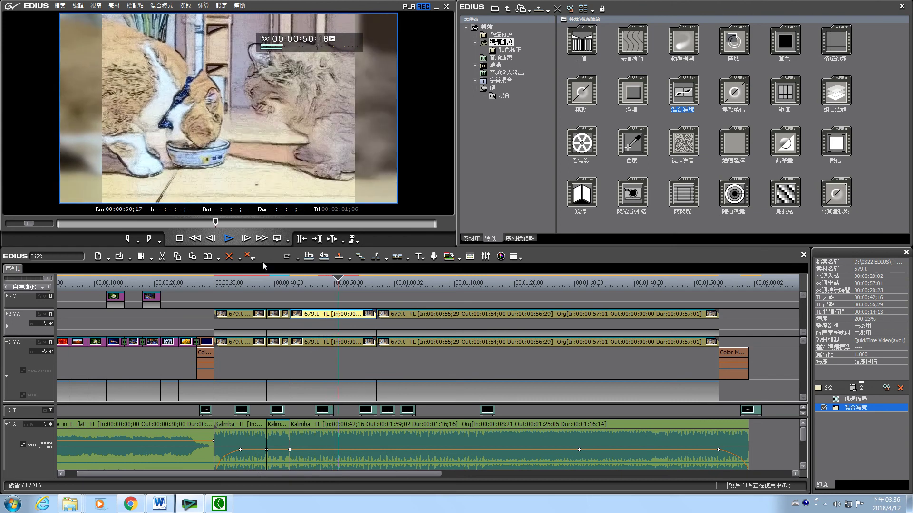
{"action": "left_click", "coordinate": [231, 241]}
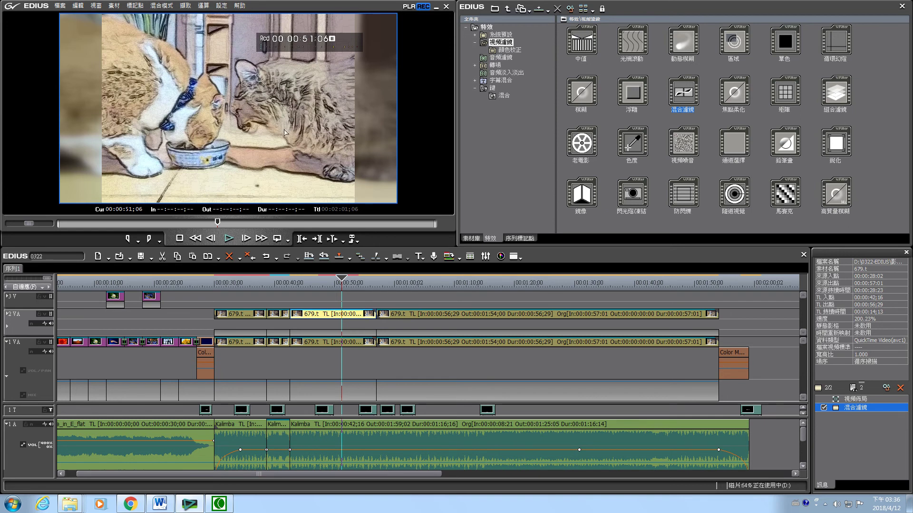
{"action": "double_click", "coordinate": [886, 407]}
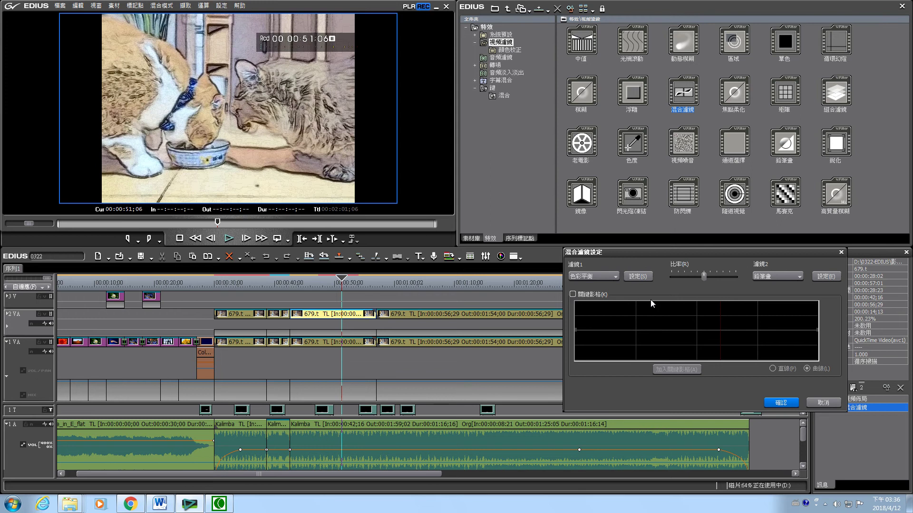
{"action": "left_click", "coordinate": [832, 404]}
Step: Move the playhead to the clip's start at 00:00:42;16 and enable 關鍵影格 in its 混合濾鏡 settings
{"action": "left_click_drag", "start_coordinate": [343, 281], "coordinate": [312, 285]}
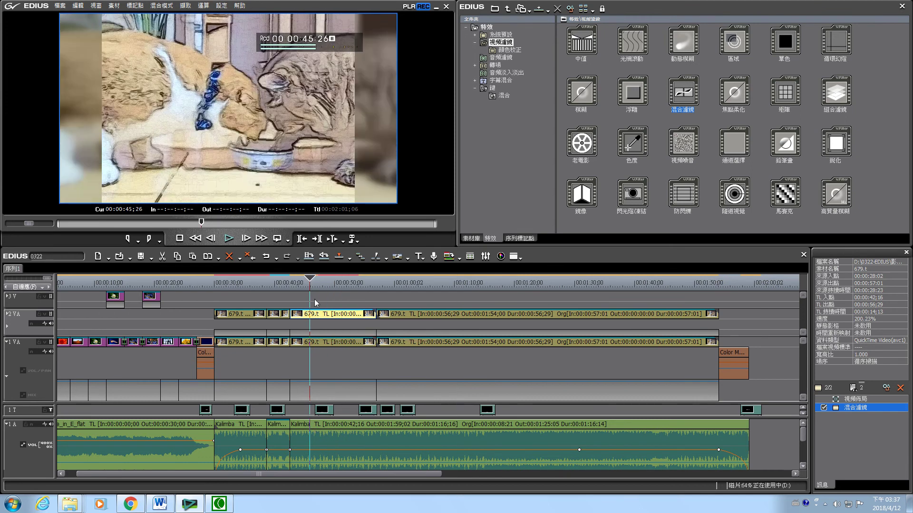
{"action": "left_click_drag", "start_coordinate": [312, 280], "coordinate": [291, 281]}
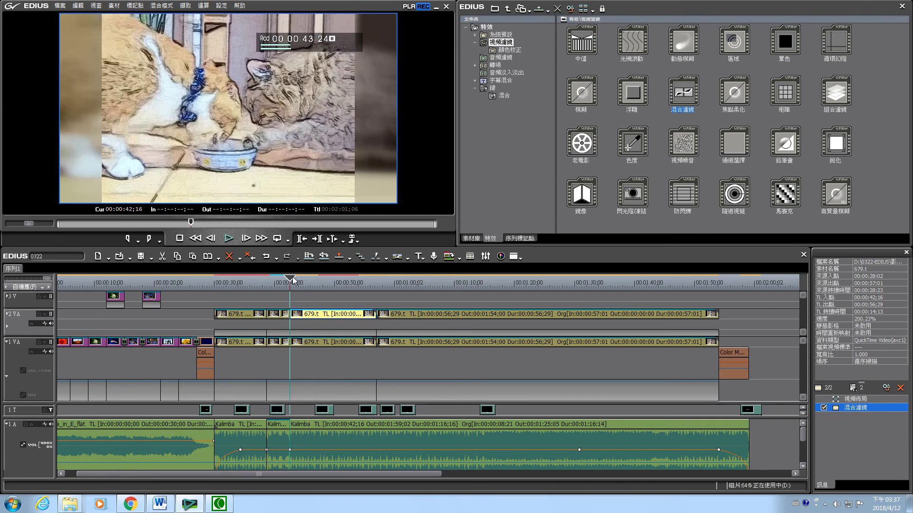
{"action": "double_click", "coordinate": [883, 407]}
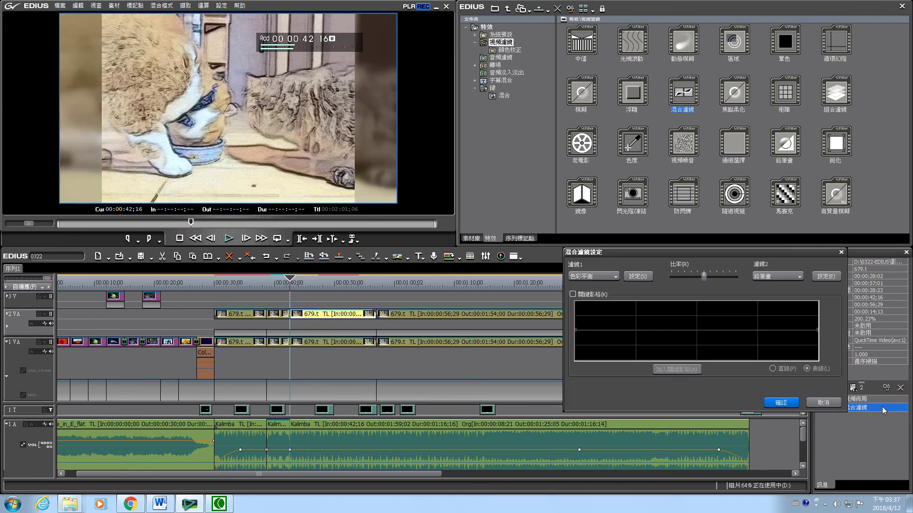
{"action": "left_click", "coordinate": [573, 294]}
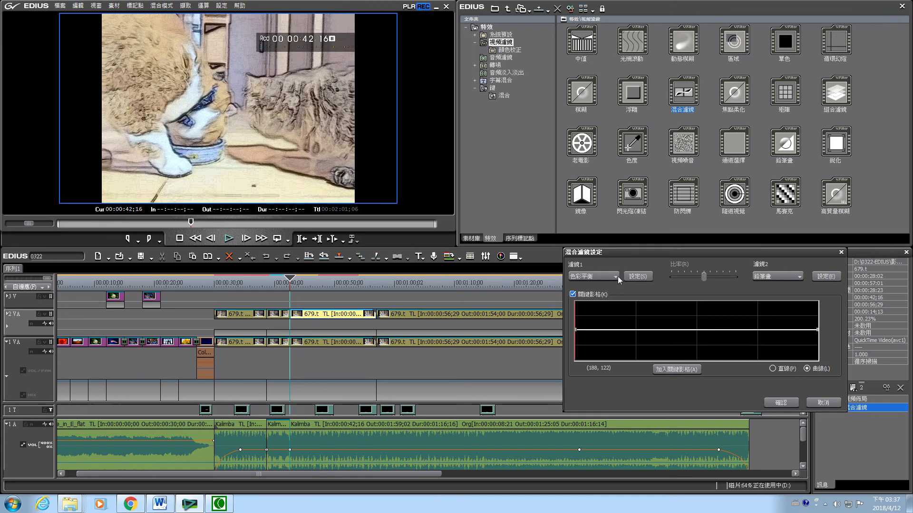
Step: Set 色彩 to 4 for 濾鏡1's 色彩平衡 and 密度 to 0.00 for 濾鏡2's 鉛筆畫
{"action": "left_click", "coordinate": [638, 275]}
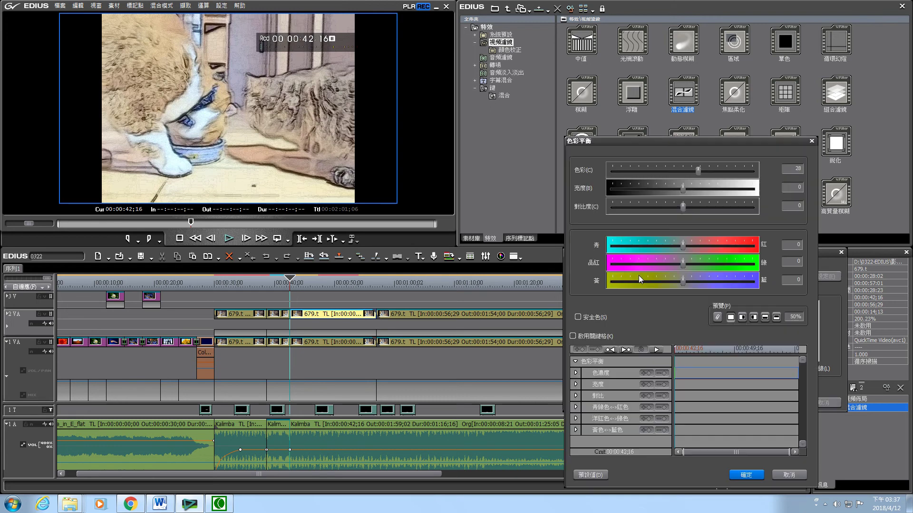
{"action": "left_click_drag", "start_coordinate": [697, 169], "coordinate": [685, 169]}
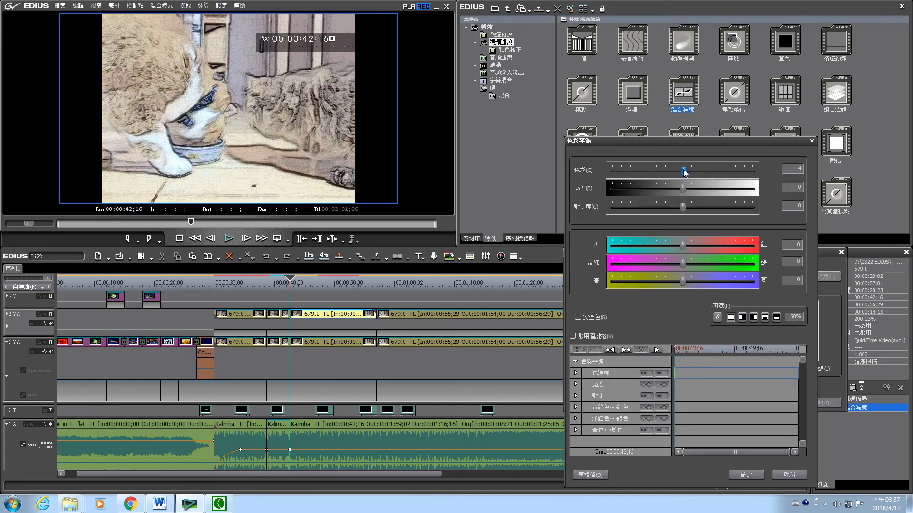
{"action": "left_click", "coordinate": [746, 474]}
{"action": "left_click", "coordinate": [791, 277]}
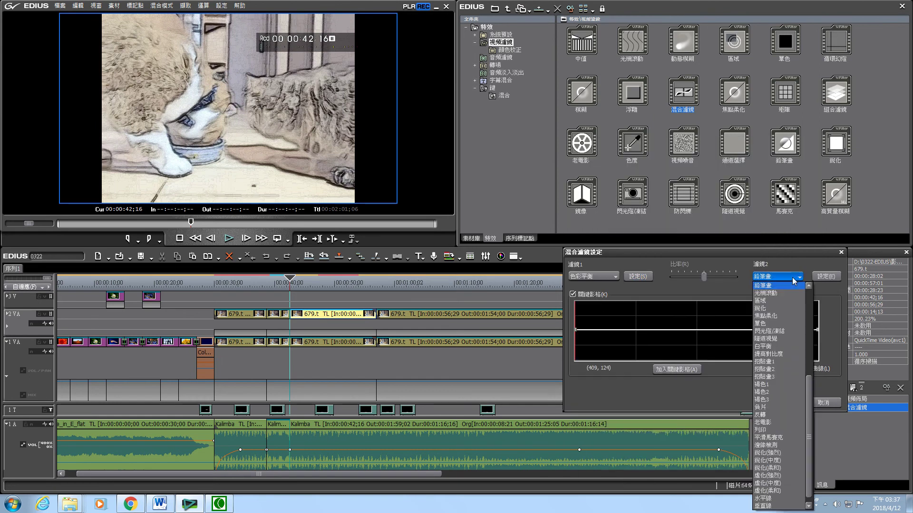
{"action": "left_click", "coordinate": [825, 276]}
{"action": "left_click", "coordinate": [825, 275]}
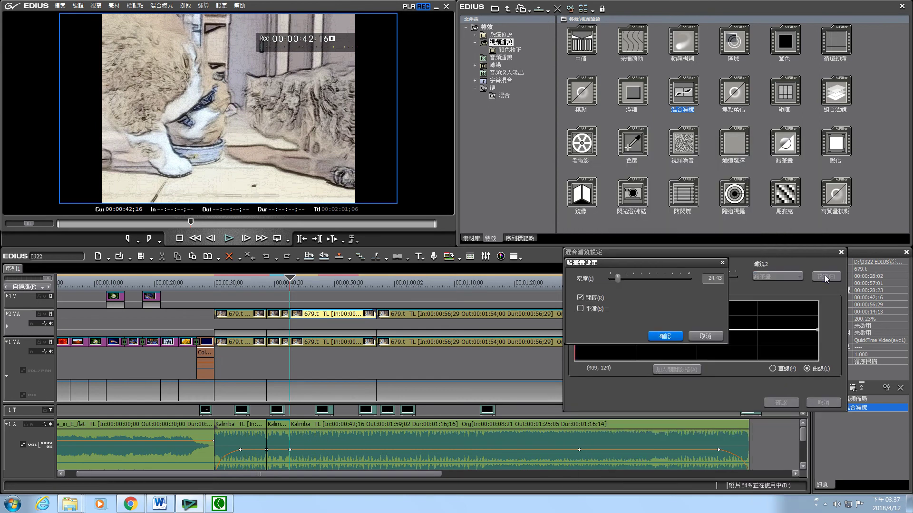
{"action": "left_click_drag", "start_coordinate": [617, 279], "coordinate": [592, 282]}
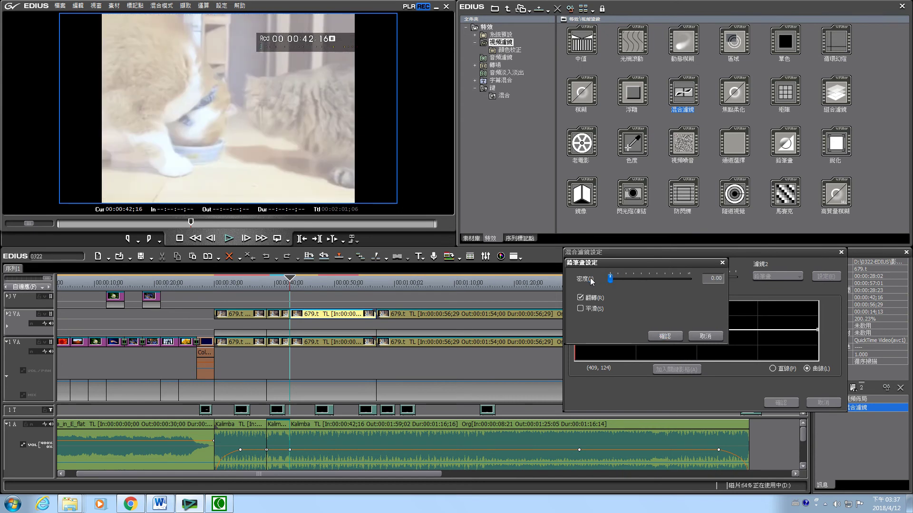
{"action": "left_click", "coordinate": [678, 338]}
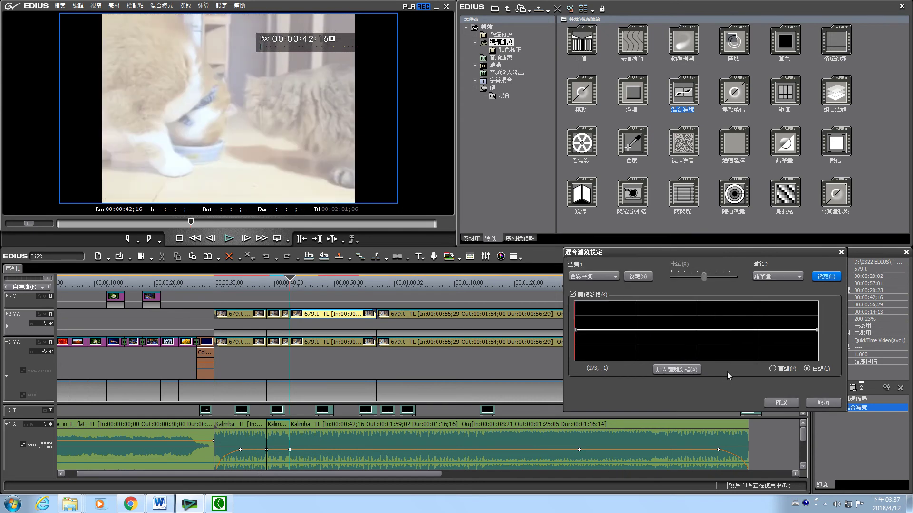
Step: Add a keyframe a quarter of the way along the 混合濾鏡 curve and set 色彩平衡's 色彩 to 32
{"action": "left_click", "coordinate": [633, 330]}
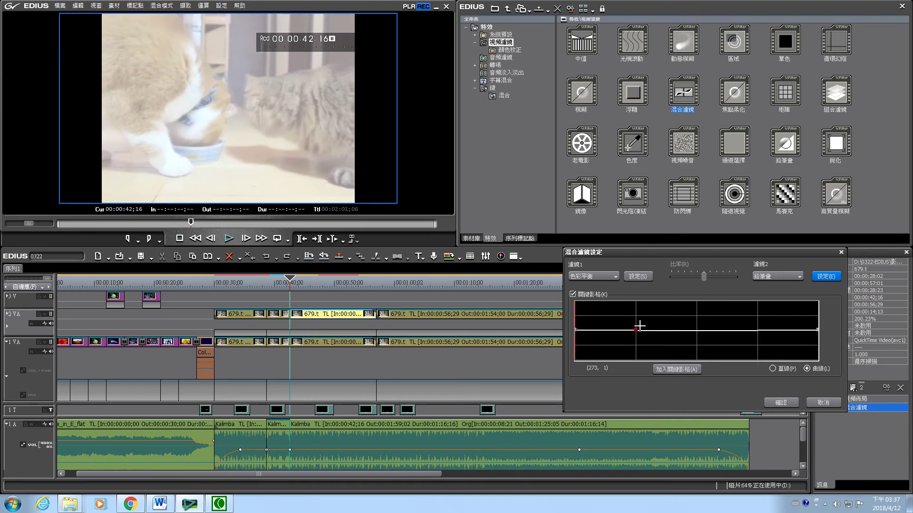
{"action": "left_click", "coordinate": [637, 276]}
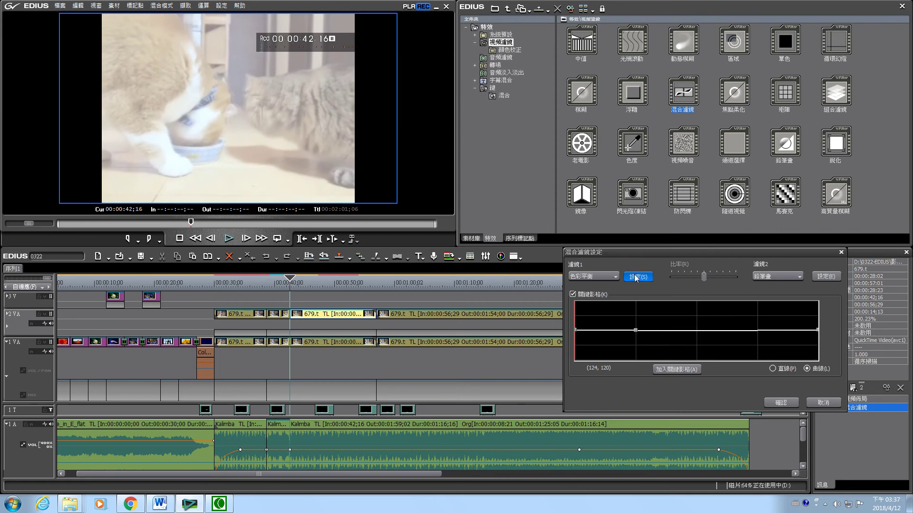
{"action": "left_click_drag", "start_coordinate": [683, 172], "coordinate": [700, 169]}
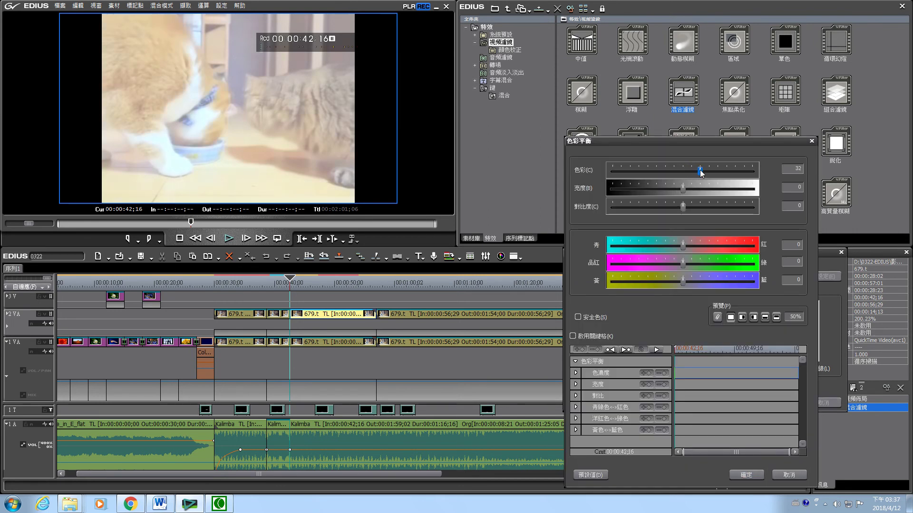
{"action": "left_click", "coordinate": [750, 475]}
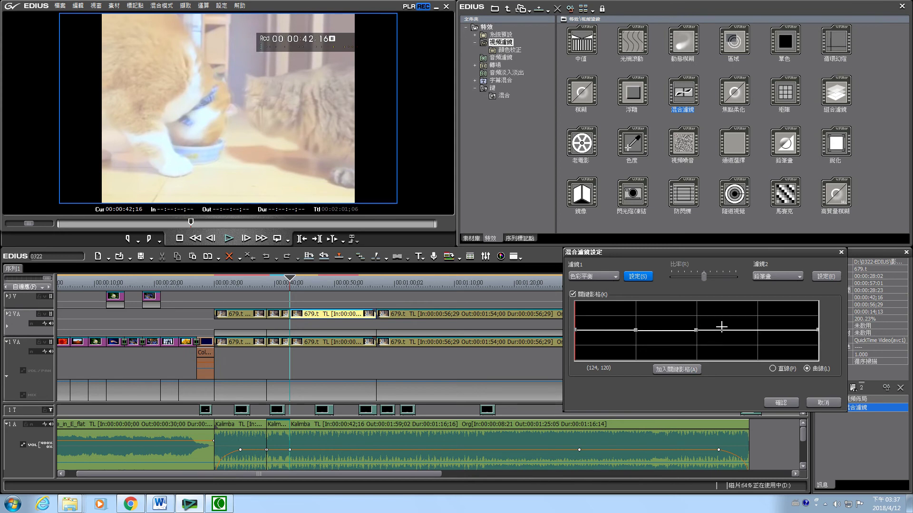
Step: Set 鉛筆畫's 密度 to 27.49 with the keyframe midway along the 混合濾鏡 curve selected
{"action": "left_click", "coordinate": [695, 330]}
{"action": "left_click", "coordinate": [823, 277]}
{"action": "left_click_drag", "start_coordinate": [612, 279], "coordinate": [621, 281]}
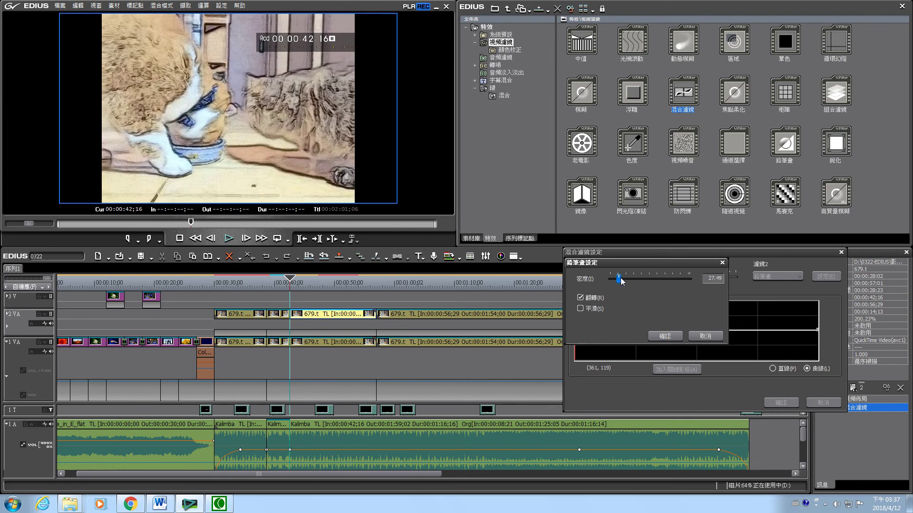
{"action": "left_click", "coordinate": [666, 337]}
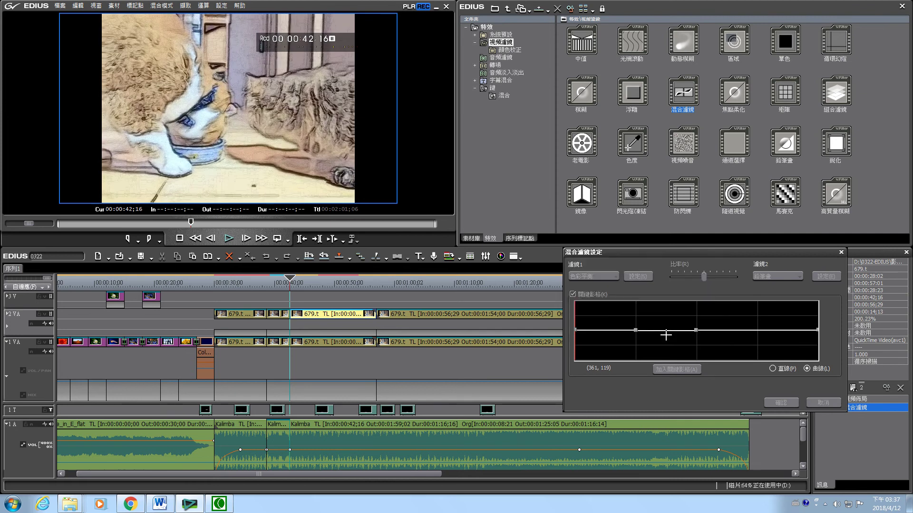
Step: Add a keyframe three quarters of the way along the curve and set 鉛筆畫's 密度 to 0.00
{"action": "left_click", "coordinate": [758, 330]}
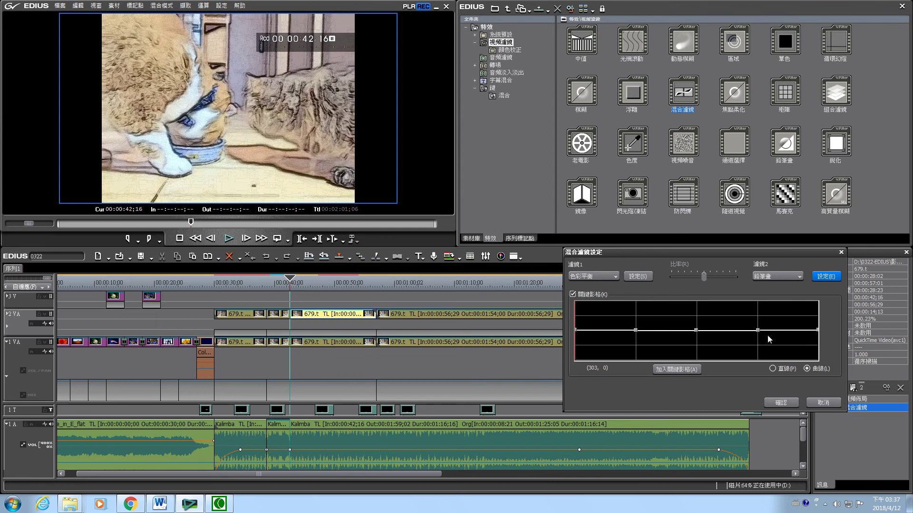
{"action": "left_click", "coordinate": [820, 278]}
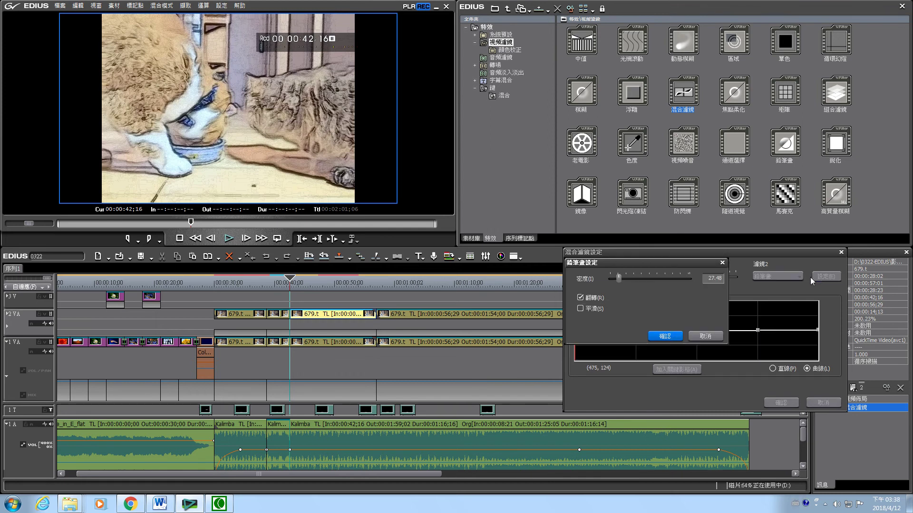
{"action": "left_click_drag", "start_coordinate": [620, 282], "coordinate": [608, 281]}
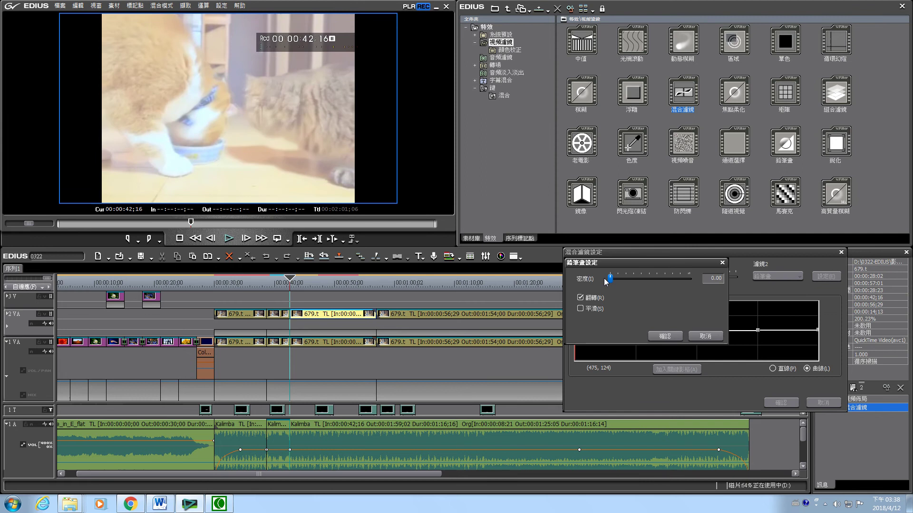
{"action": "left_click", "coordinate": [670, 336]}
Step: Select the keyframe at the end of the curve and set 色彩平衡's 色彩 to 0
{"action": "left_click", "coordinate": [757, 330]}
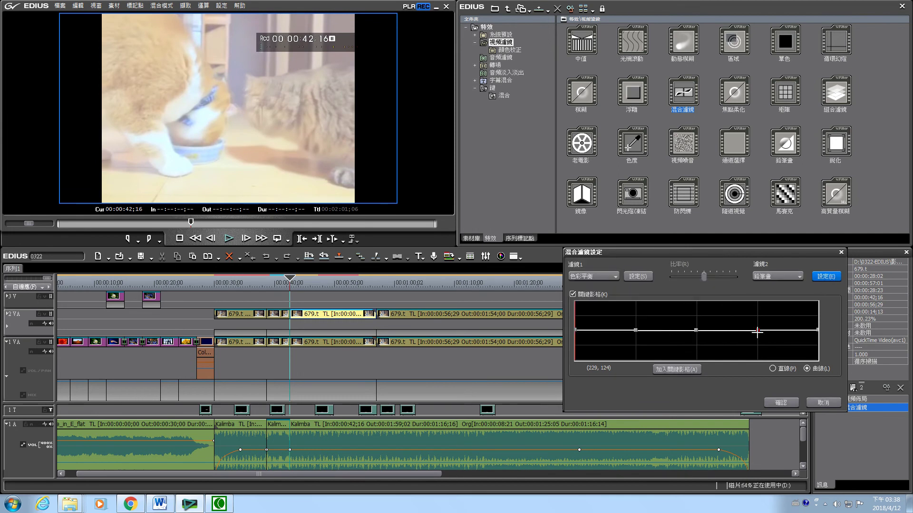
{"action": "left_click", "coordinate": [820, 337]}
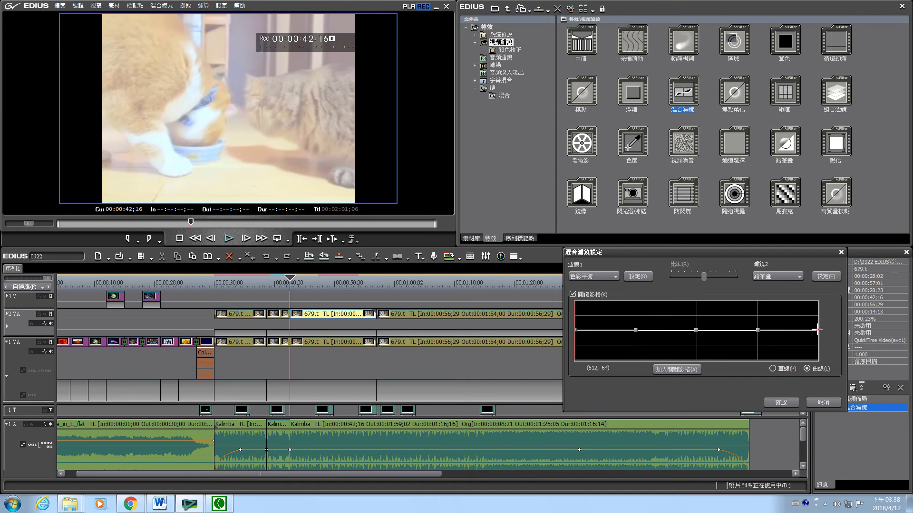
{"action": "left_click", "coordinate": [637, 276]}
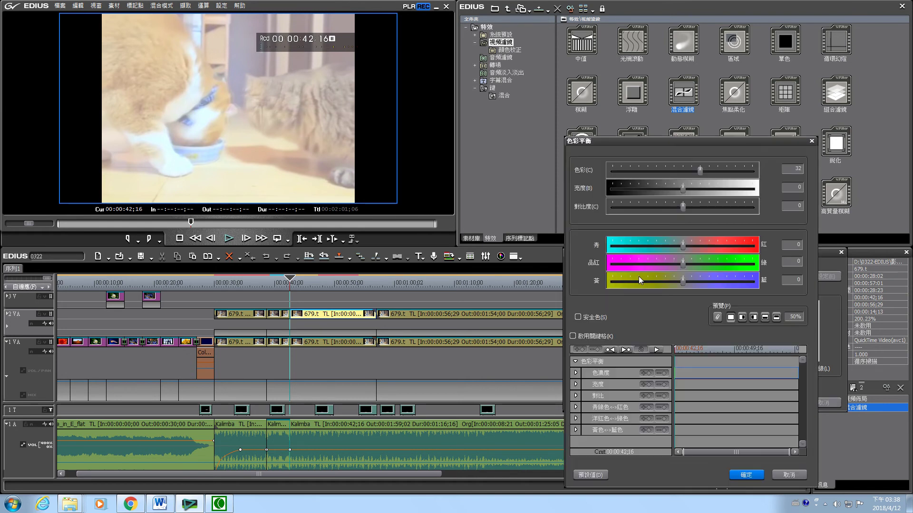
{"action": "left_click", "coordinate": [797, 170]}
{"action": "type", "text": "0"}
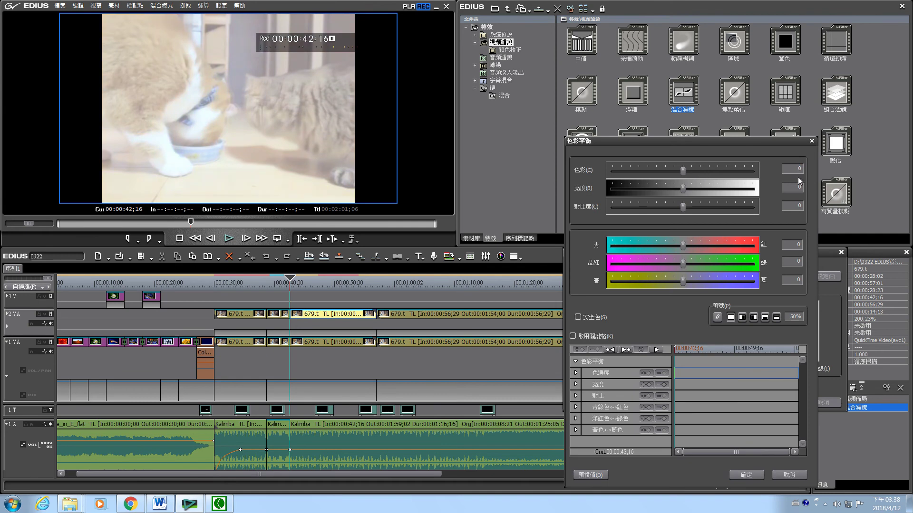
{"action": "left_click", "coordinate": [746, 475]}
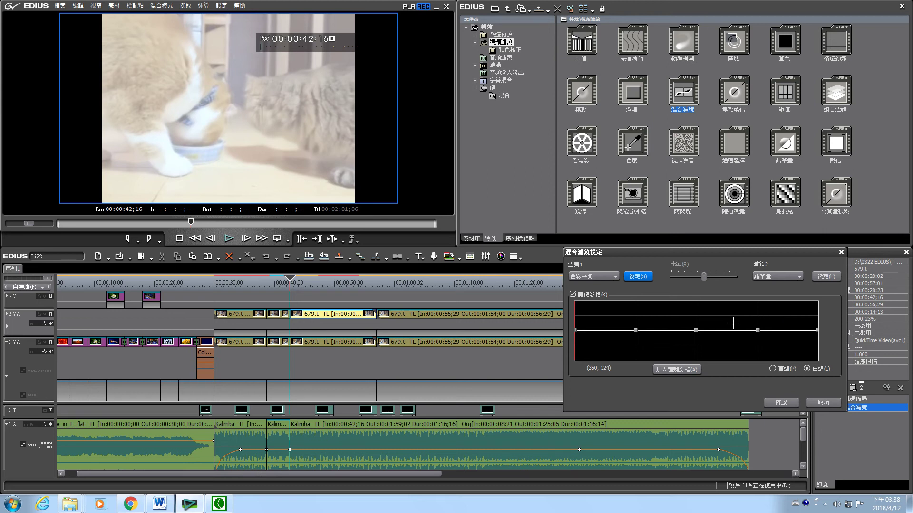
Step: Lower the quarter-way keyframe, compare the 直線 and 曲線 curve types, and bring the keyframe back to the middle level
{"action": "mouse_move", "coordinate": [635, 330]}
{"action": "left_mouse_down"}
{"action": "mouse_move", "coordinate": [637, 322]}
{"action": "mouse_move", "coordinate": [635, 338]}
{"action": "left_mouse_up"}
{"action": "left_click", "coordinate": [773, 368]}
{"action": "left_click", "coordinate": [575, 330]}
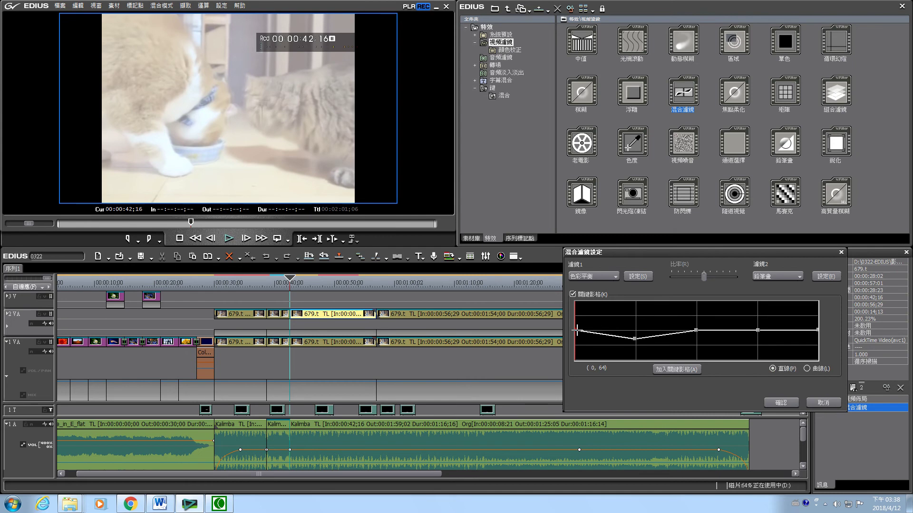
{"action": "left_click", "coordinate": [634, 338]}
{"action": "left_click", "coordinate": [807, 368]}
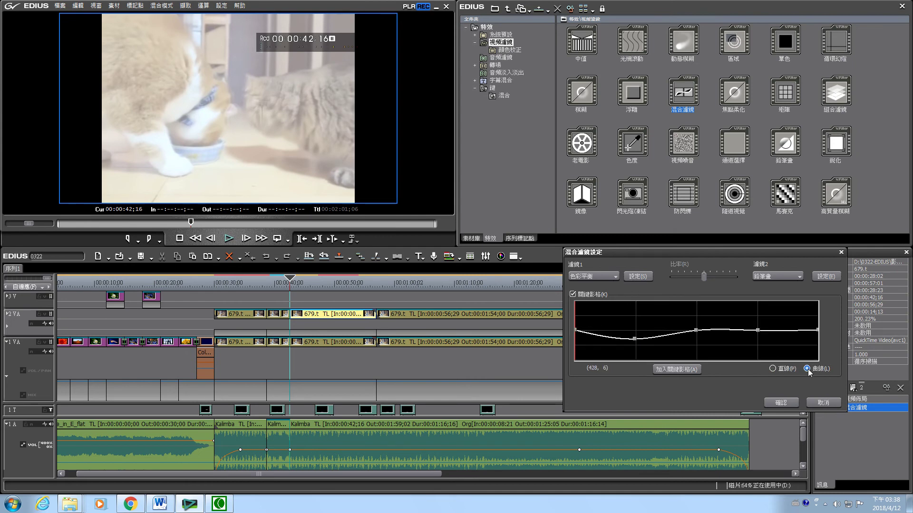
{"action": "left_click_drag", "start_coordinate": [635, 338], "coordinate": [636, 330]}
Step: Set 濾鏡1's 色彩平衡 to a 色彩 of 33 and apply the 混合濾鏡 settings
{"action": "left_click", "coordinate": [637, 277]}
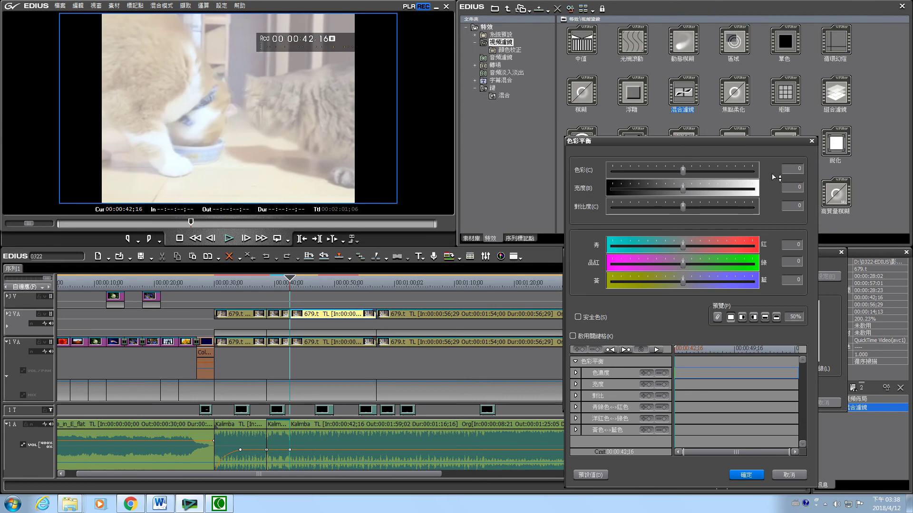
{"action": "left_click", "coordinate": [790, 474]}
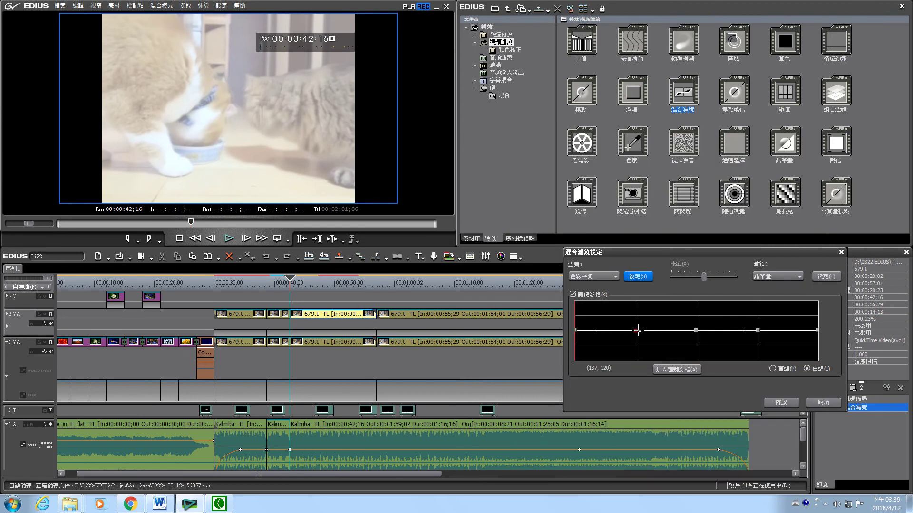
{"action": "left_click", "coordinate": [636, 276]}
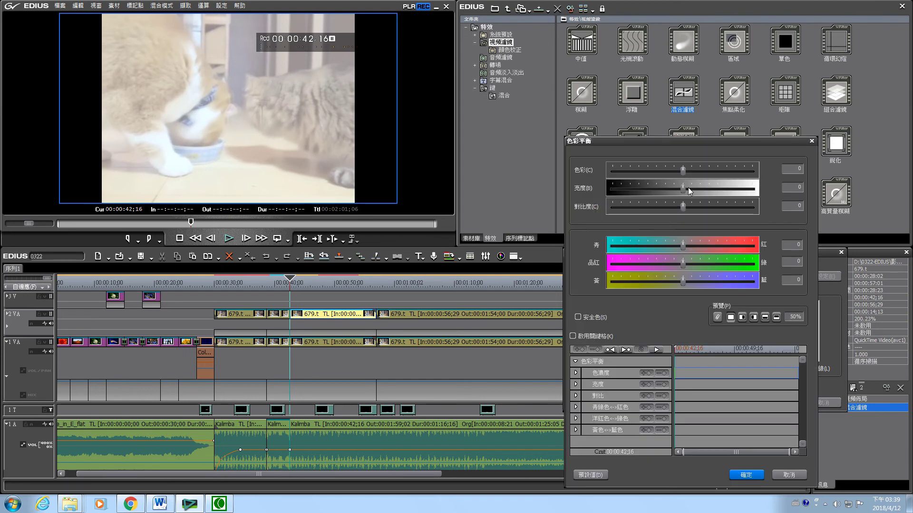
{"action": "left_click_drag", "start_coordinate": [684, 169], "coordinate": [702, 167]}
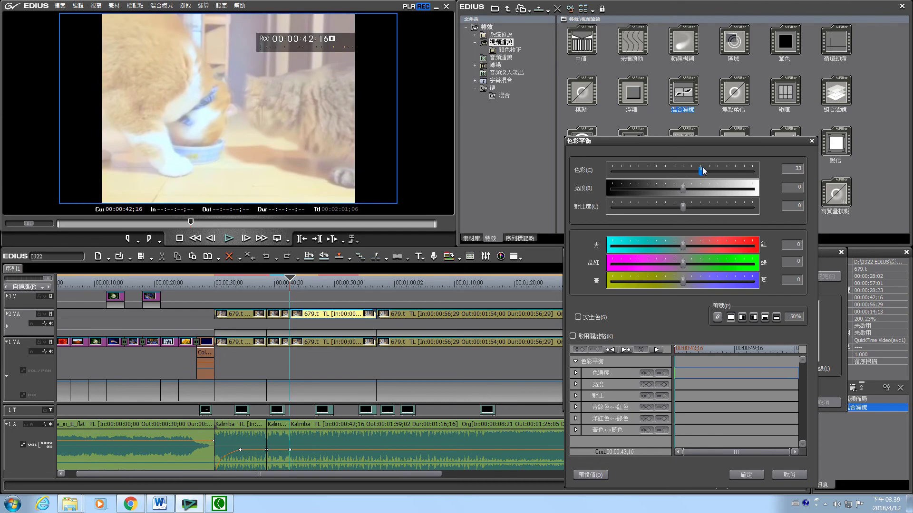
{"action": "left_click", "coordinate": [754, 478]}
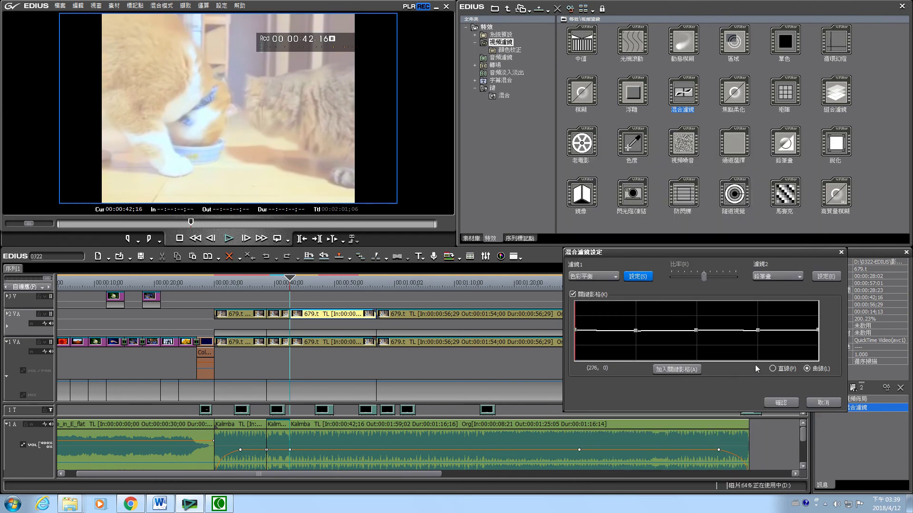
{"action": "left_click", "coordinate": [779, 405]}
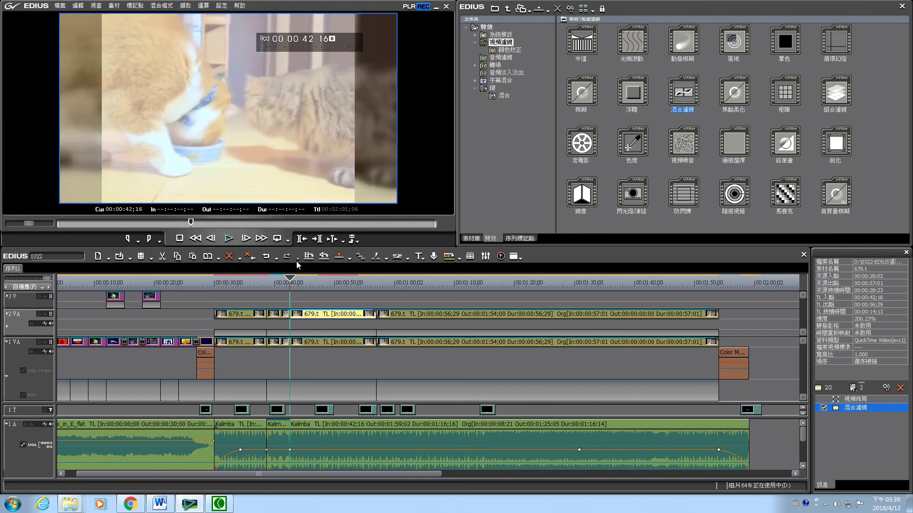
Step: Preview the cat clip from 00:00:42;16, and check the 色彩平衡 settings at 混合濾鏡's quarter-way and midway keyframes
{"action": "left_click", "coordinate": [231, 242]}
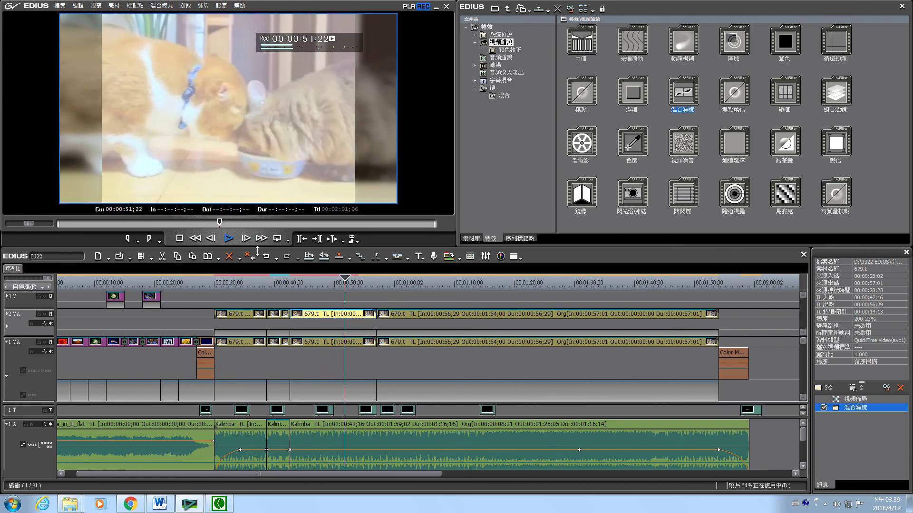
{"action": "left_click", "coordinate": [233, 242]}
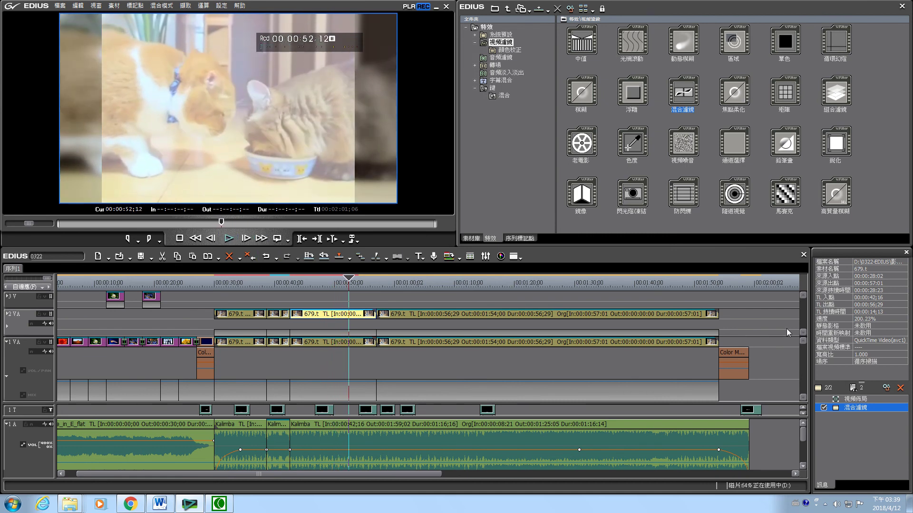
{"action": "double_click", "coordinate": [883, 409]}
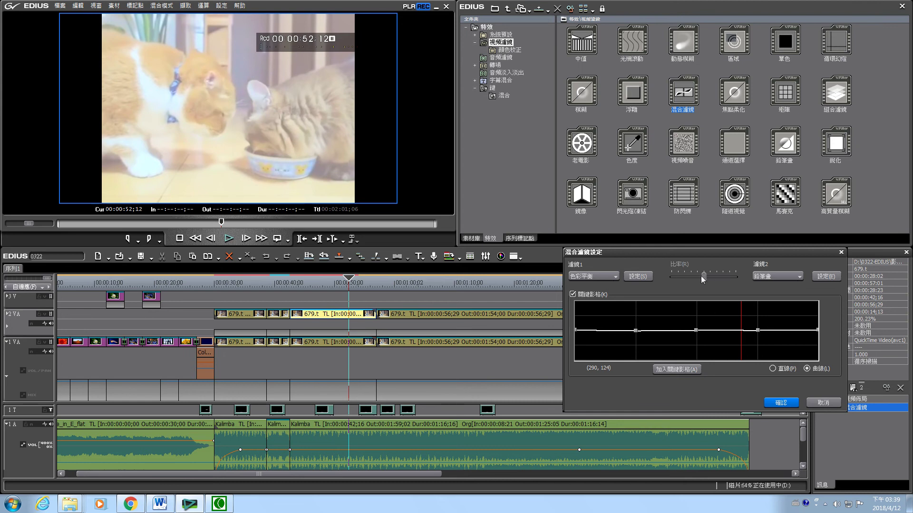
{"action": "left_click", "coordinate": [637, 331]}
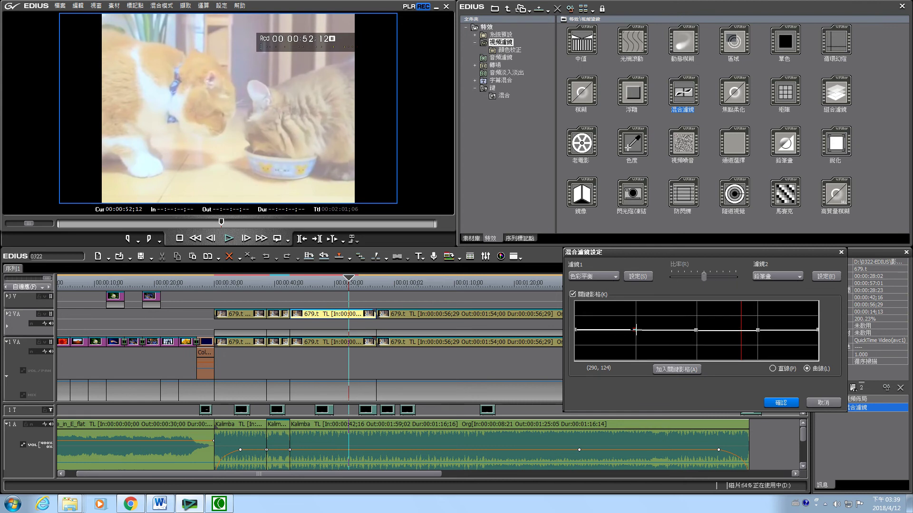
{"action": "left_click", "coordinate": [646, 278]}
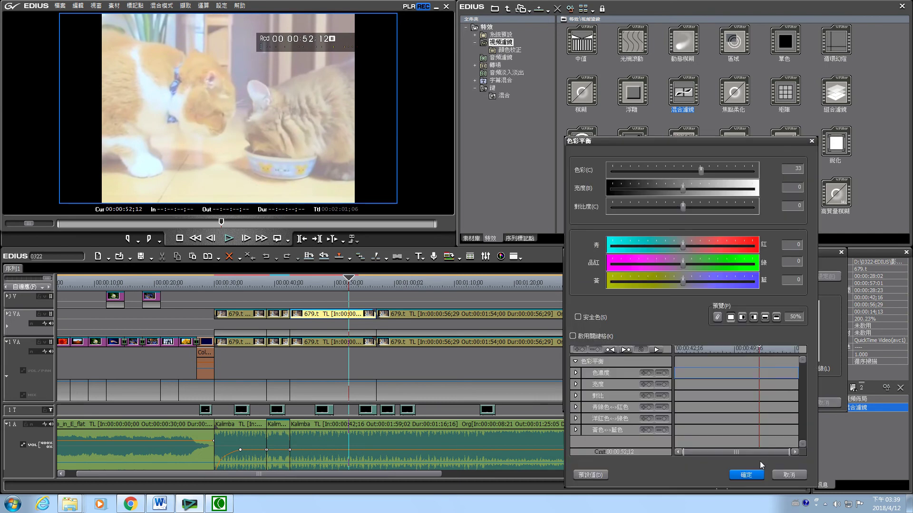
{"action": "left_click", "coordinate": [746, 475]}
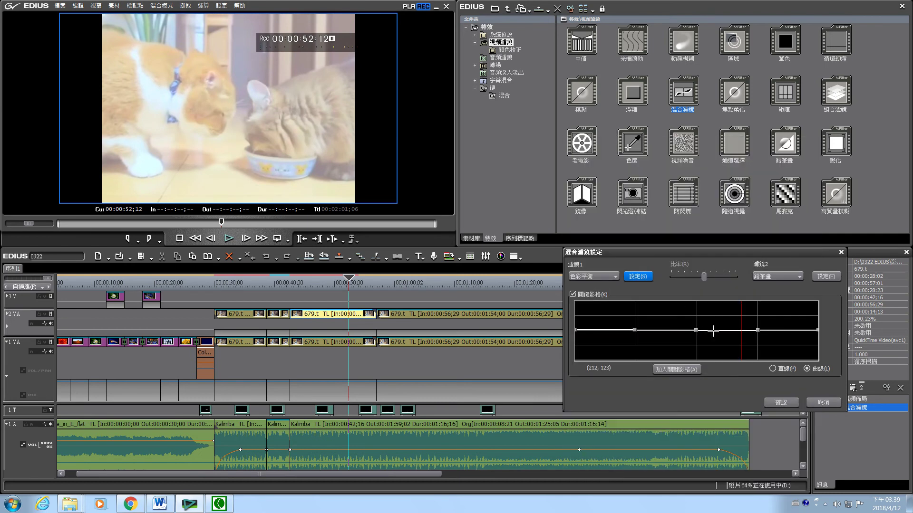
{"action": "left_click", "coordinate": [699, 329]}
{"action": "left_click", "coordinate": [632, 276]}
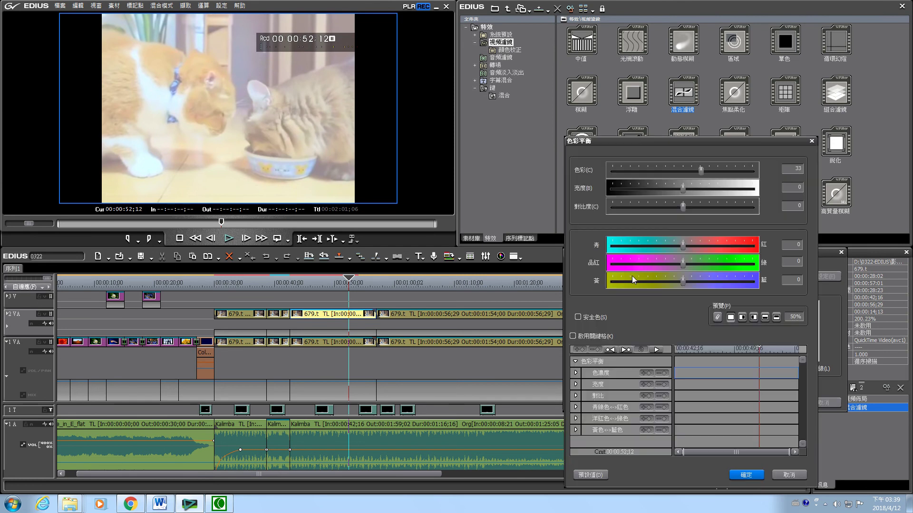
{"action": "left_click", "coordinate": [746, 475]}
Step: Set 濾鏡2's 鉛筆畫 to a 密度 of 42.75
{"action": "left_click", "coordinate": [829, 278]}
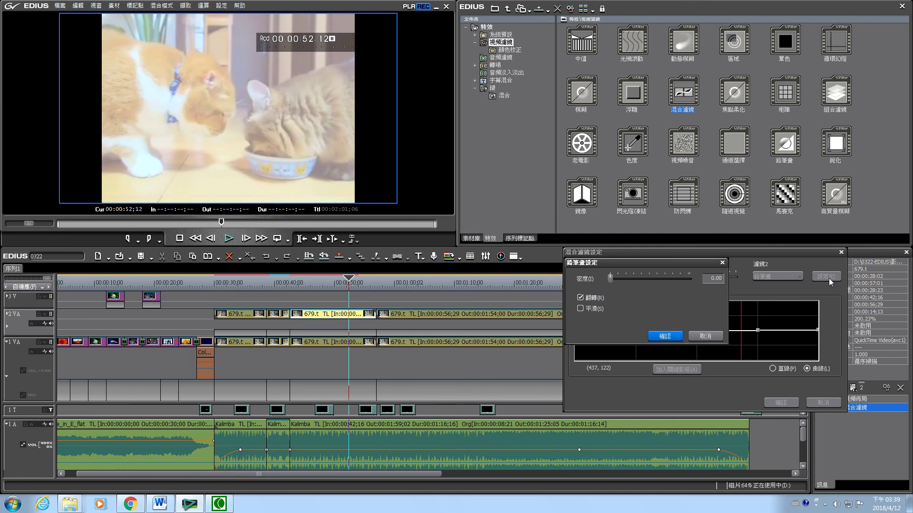
{"action": "left_click_drag", "start_coordinate": [613, 281], "coordinate": [626, 280]}
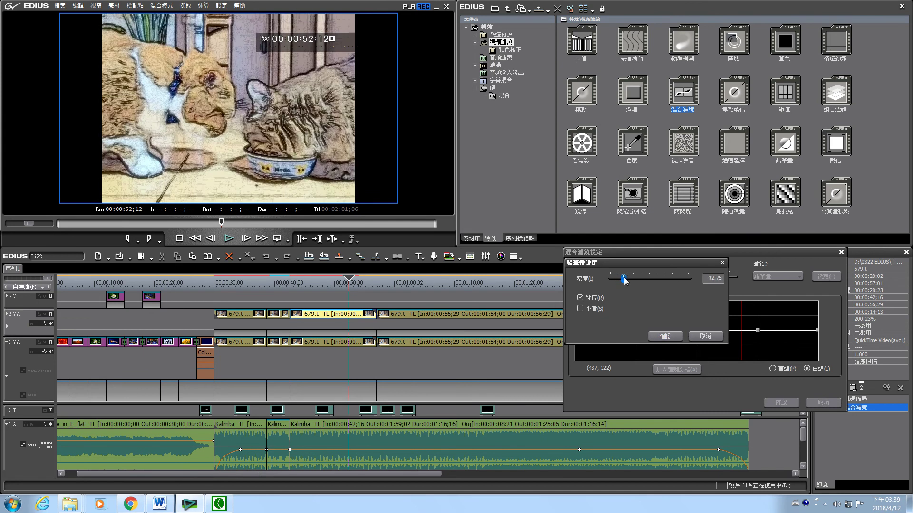
{"action": "left_click", "coordinate": [664, 336]}
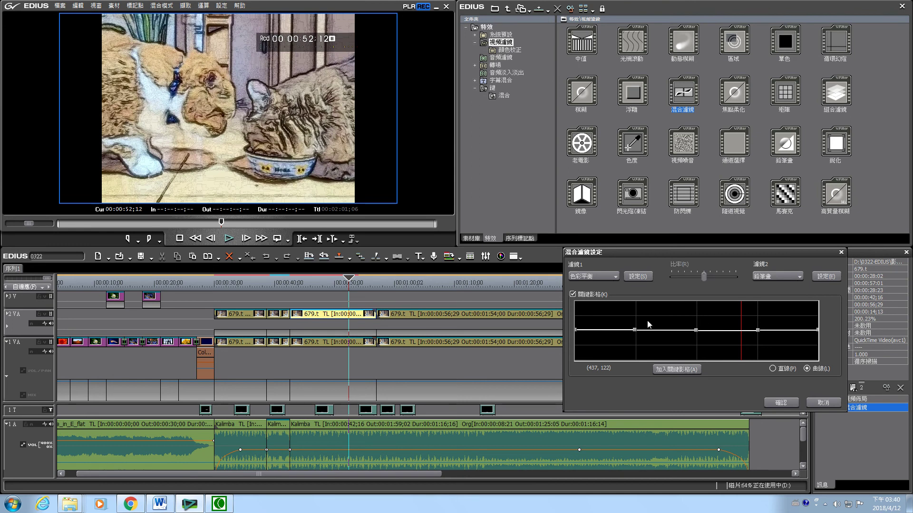
Step: Try shifting the midway and end keyframes slightly on the curve, keeping both around the middle level
{"action": "left_click", "coordinate": [635, 329]}
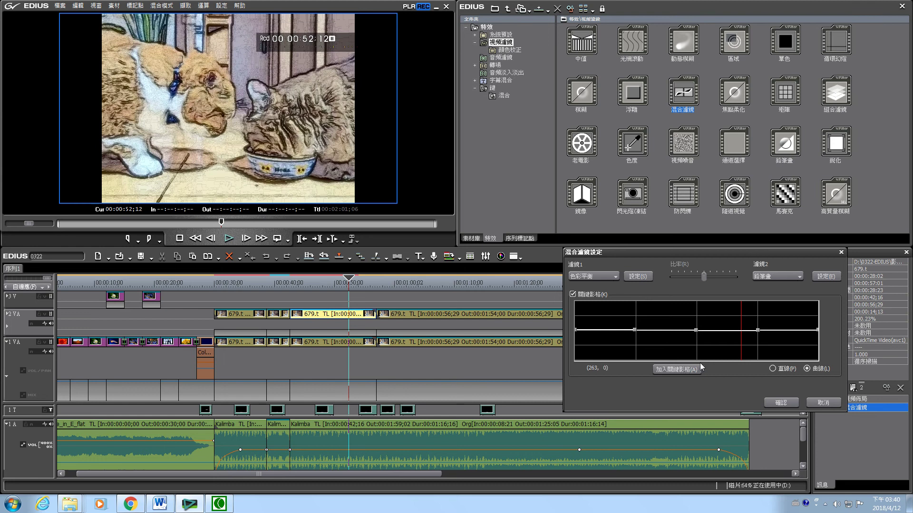
{"action": "mouse_move", "coordinate": [695, 332]}
{"action": "left_mouse_down"}
{"action": "mouse_move", "coordinate": [694, 401]}
{"action": "mouse_move", "coordinate": [697, 325]}
{"action": "left_mouse_up"}
{"action": "left_click", "coordinate": [697, 329]}
{"action": "left_click_drag", "start_coordinate": [696, 329], "coordinate": [697, 331]}
{"action": "left_click", "coordinate": [818, 330]}
{"action": "left_click_drag", "start_coordinate": [819, 330], "coordinate": [818, 331]}
Step: Try adding a keyframe at the playhead on the 混合濾鏡 curve, reposition it, and remove it
{"action": "left_click", "coordinate": [675, 371]}
{"action": "left_click", "coordinate": [741, 330]}
{"action": "mouse_move", "coordinate": [741, 330]}
{"action": "left_mouse_down"}
{"action": "mouse_move", "coordinate": [745, 278]}
{"action": "mouse_move", "coordinate": [740, 350]}
{"action": "mouse_move", "coordinate": [742, 330]}
{"action": "left_mouse_up"}
{"action": "left_click", "coordinate": [738, 324]}
{"action": "left_click_drag", "start_coordinate": [742, 324], "coordinate": [740, 328]}
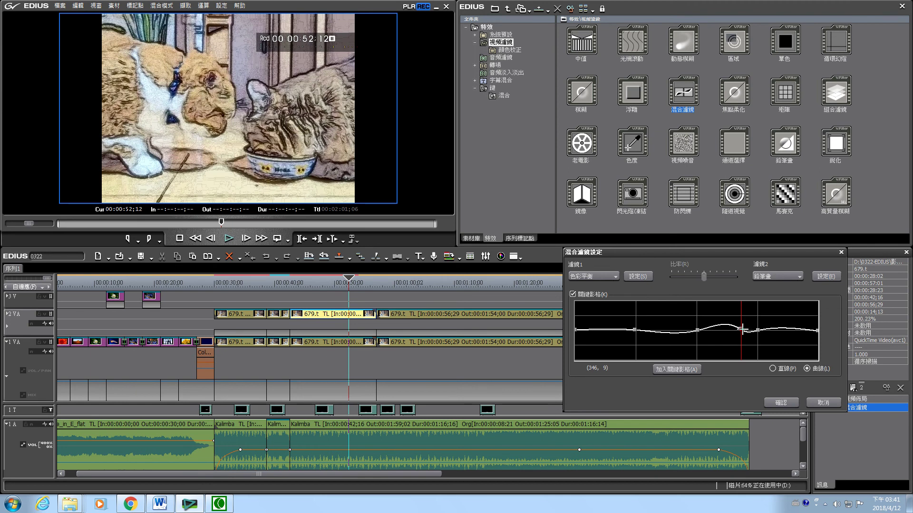
{"action": "left_click", "coordinate": [743, 335]}
{"action": "left_click_drag", "start_coordinate": [742, 329], "coordinate": [742, 330]}
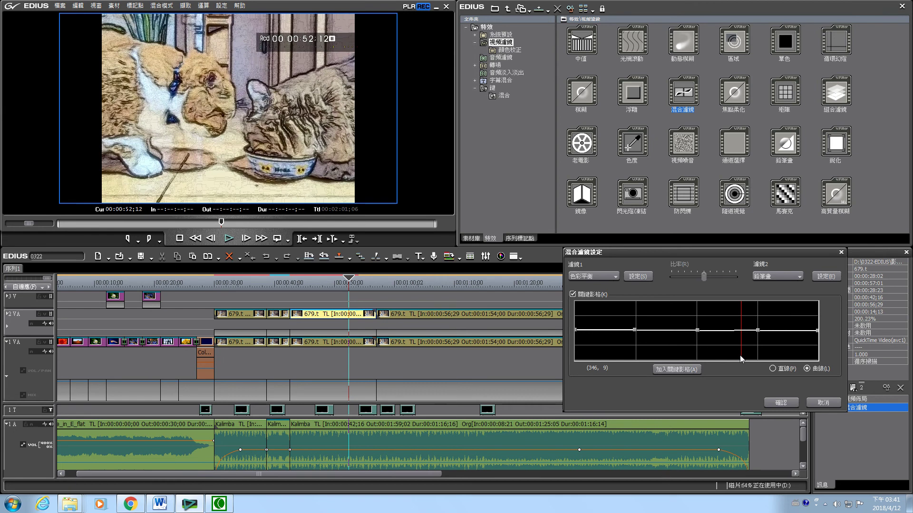
Step: Try moving the three-quarter keyframe along the curve, delete it, and add it again at the same place
{"action": "left_click", "coordinate": [759, 330]}
{"action": "left_click", "coordinate": [758, 330]}
{"action": "mouse_move", "coordinate": [758, 330]}
{"action": "left_mouse_down"}
{"action": "mouse_move", "coordinate": [773, 331]}
{"action": "mouse_move", "coordinate": [759, 329]}
{"action": "left_mouse_up"}
{"action": "mouse_move", "coordinate": [757, 331]}
{"action": "left_mouse_down"}
{"action": "mouse_move", "coordinate": [781, 336]}
{"action": "mouse_move", "coordinate": [772, 332]}
{"action": "left_mouse_up"}
{"action": "left_click", "coordinate": [758, 331]}
{"action": "left_click", "coordinate": [786, 351]}
{"action": "left_click", "coordinate": [758, 330]}
{"action": "key", "text": "Delete"}
{"action": "left_click", "coordinate": [757, 330]}
Step: Lower the midway keyframe on the curve, apply the 混合濾鏡 settings, and preview the clip from 00:00:52;12
{"action": "left_click_drag", "start_coordinate": [697, 330], "coordinate": [696, 343]}
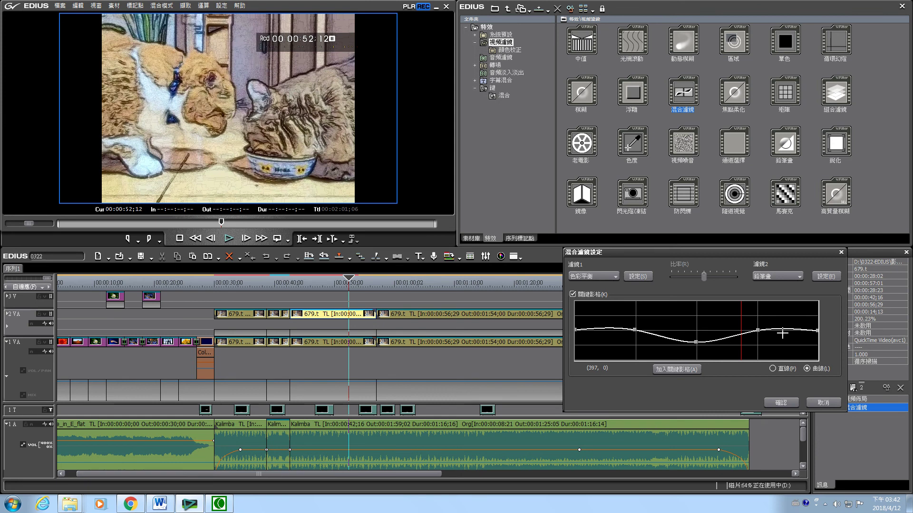
{"action": "left_click", "coordinate": [781, 403]}
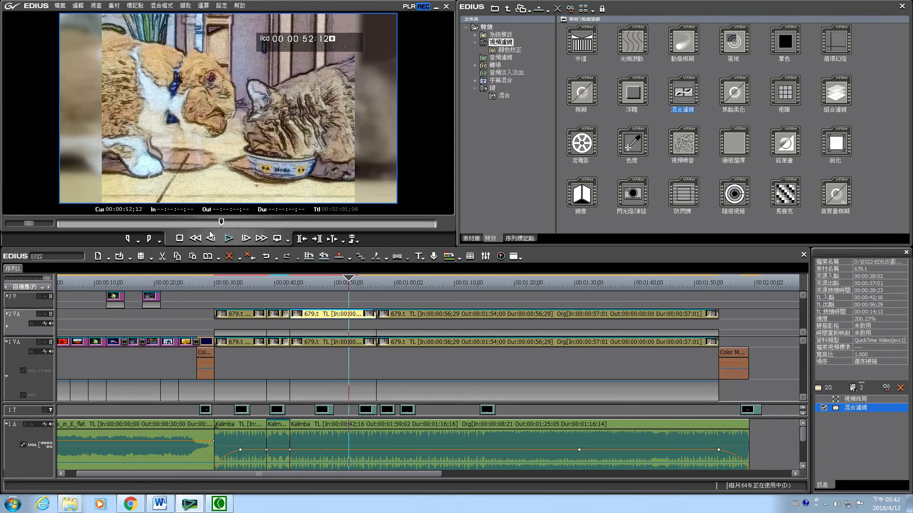
{"action": "left_click", "coordinate": [229, 239]}
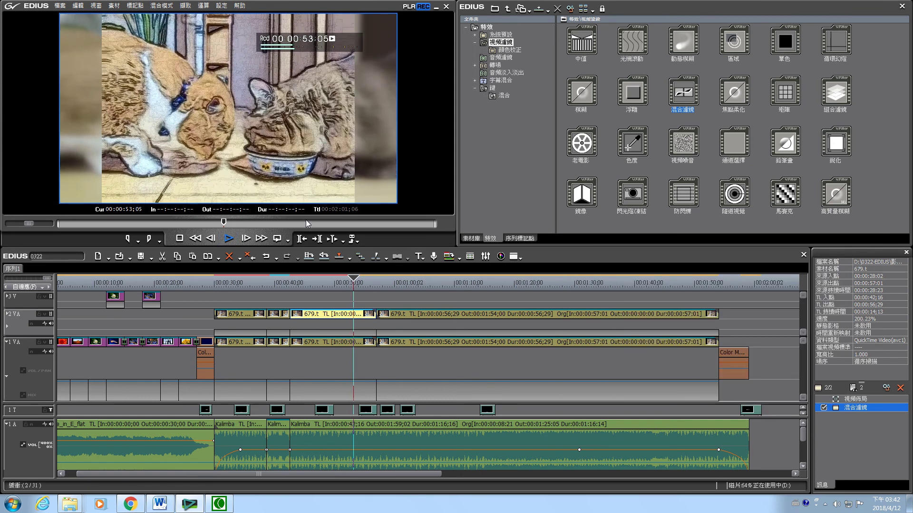
{"action": "left_click", "coordinate": [231, 239]}
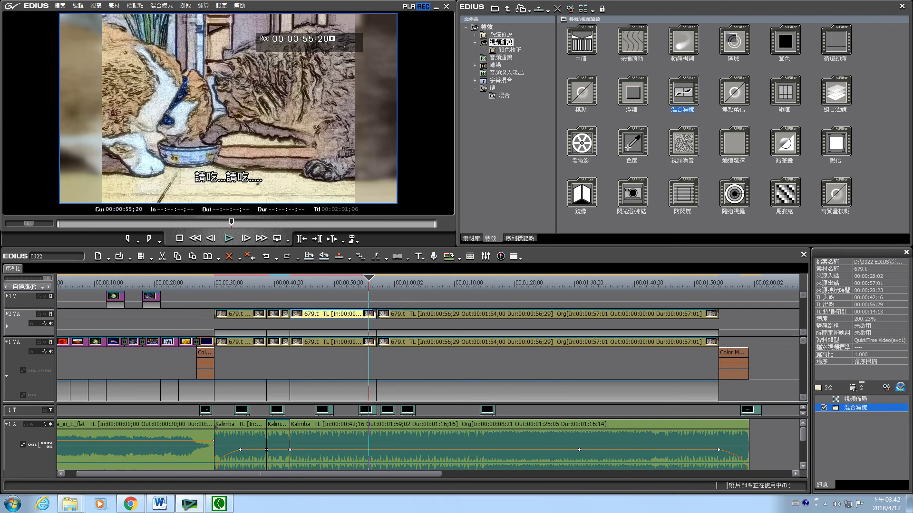
Step: Replace the 混合濾鏡 on the selected 2VA cat clip with a 組合濾鏡 and open its settings
{"action": "left_click", "coordinate": [900, 388]}
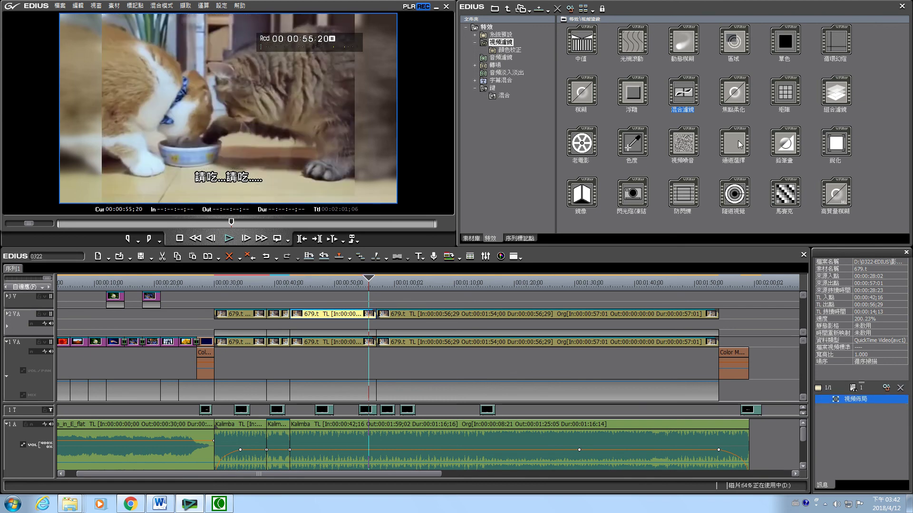
{"action": "left_click", "coordinate": [836, 95]}
{"action": "left_click_drag", "start_coordinate": [837, 95], "coordinate": [852, 421]}
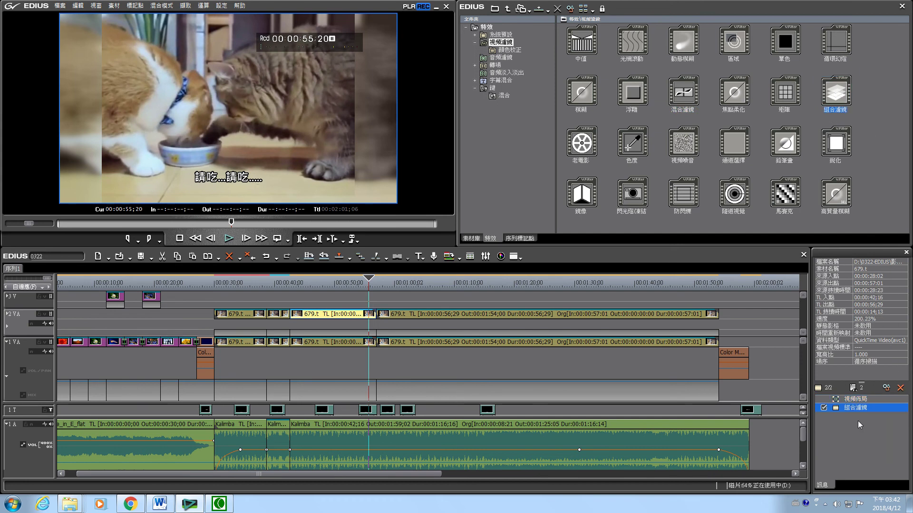
{"action": "double_click", "coordinate": [886, 407]}
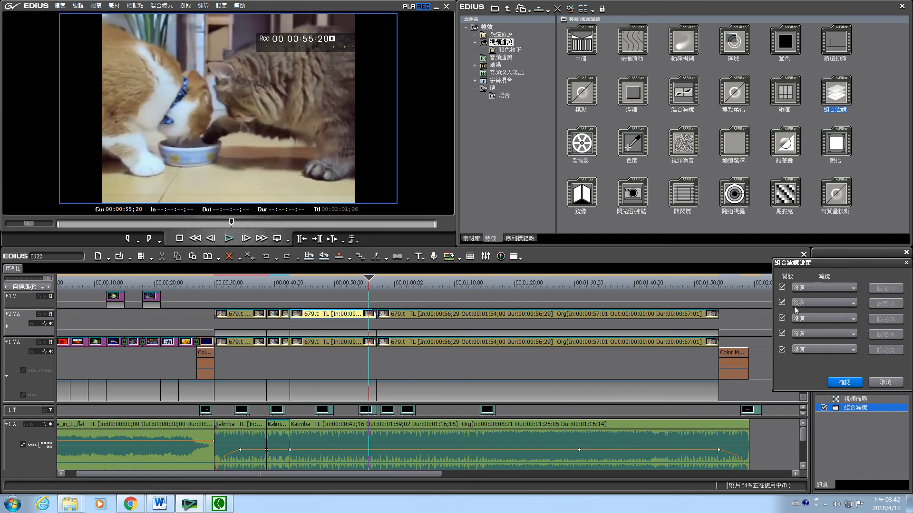
{"action": "left_click_drag", "start_coordinate": [826, 262], "coordinate": [691, 245]}
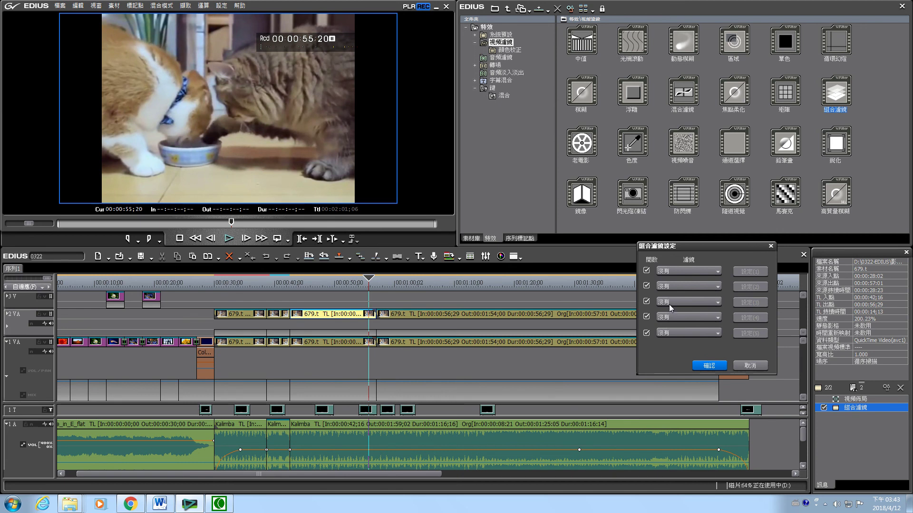
Step: Try nesting another 組合濾鏡 in the first filter slot, opening its settings and cancelling them
{"action": "left_click", "coordinate": [712, 271]}
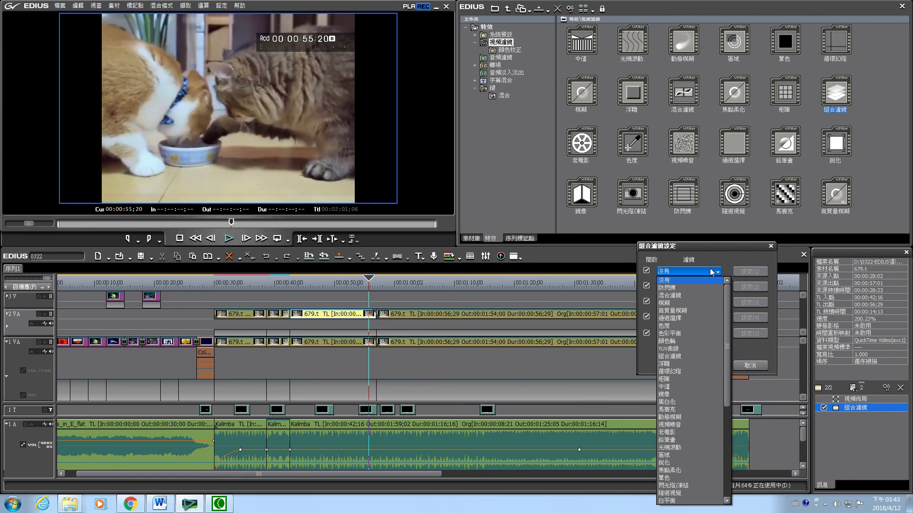
{"action": "left_click", "coordinate": [680, 357]}
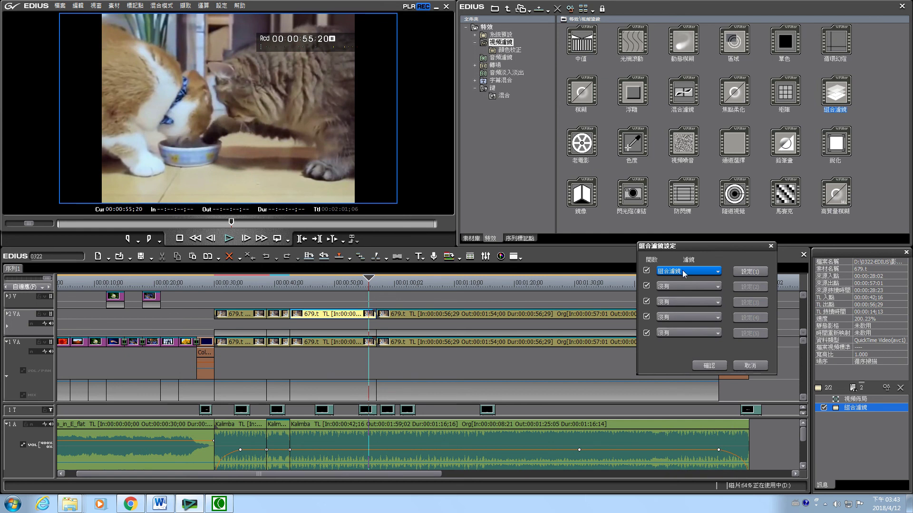
{"action": "left_click", "coordinate": [750, 272]}
{"action": "left_click_drag", "start_coordinate": [728, 259], "coordinate": [570, 248]}
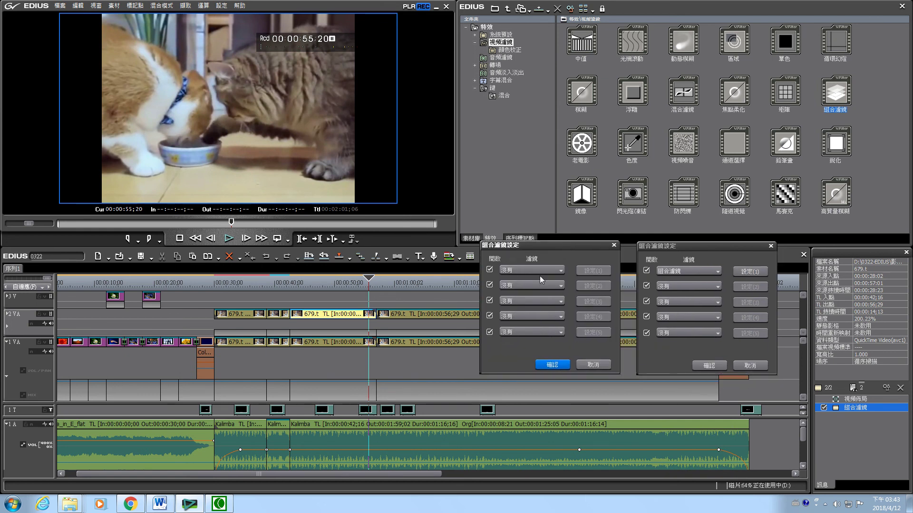
{"action": "left_click", "coordinate": [591, 360]}
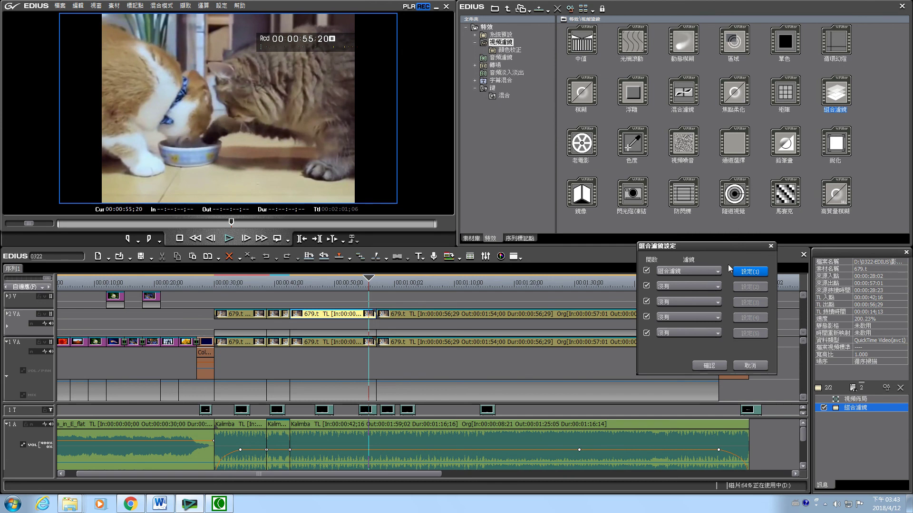
Step: Fill the first three 組合濾鏡 slots with 隧道視覺, 光柵滾動 and 老電影
{"action": "left_click", "coordinate": [713, 275]}
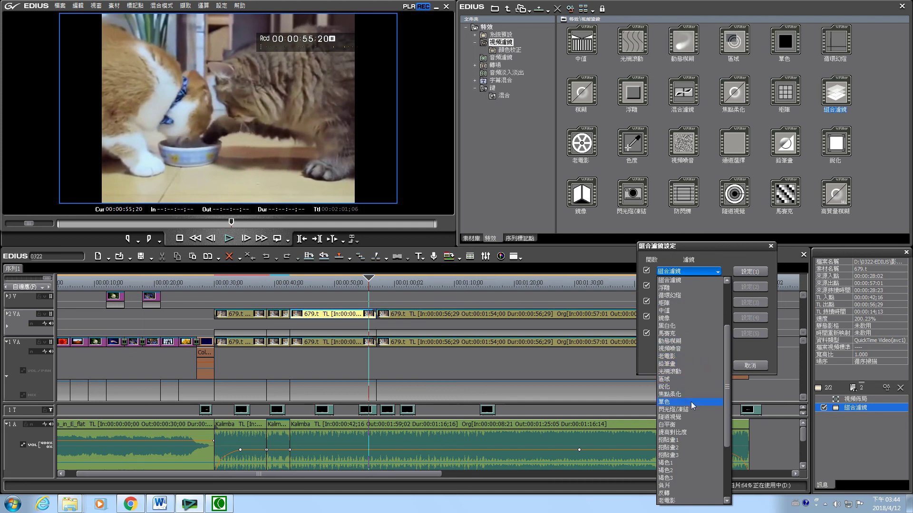
{"action": "left_click", "coordinate": [675, 417]}
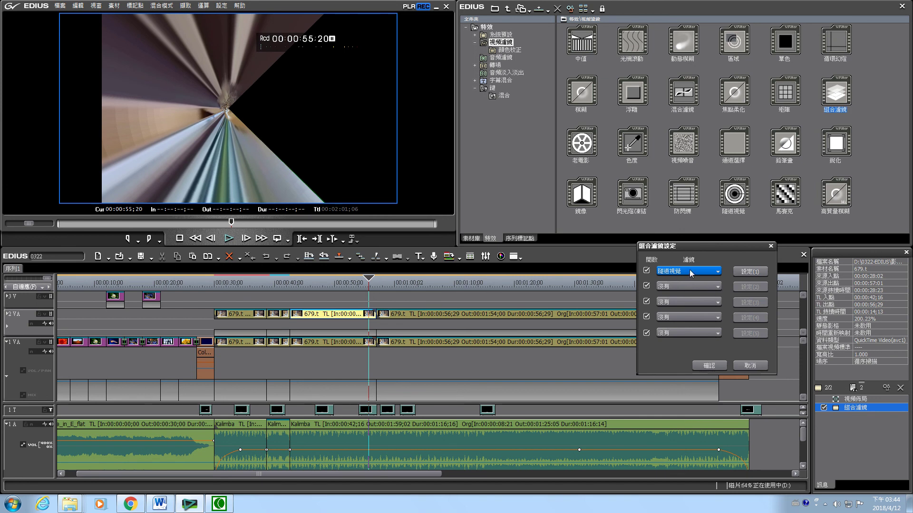
{"action": "left_click", "coordinate": [698, 286]}
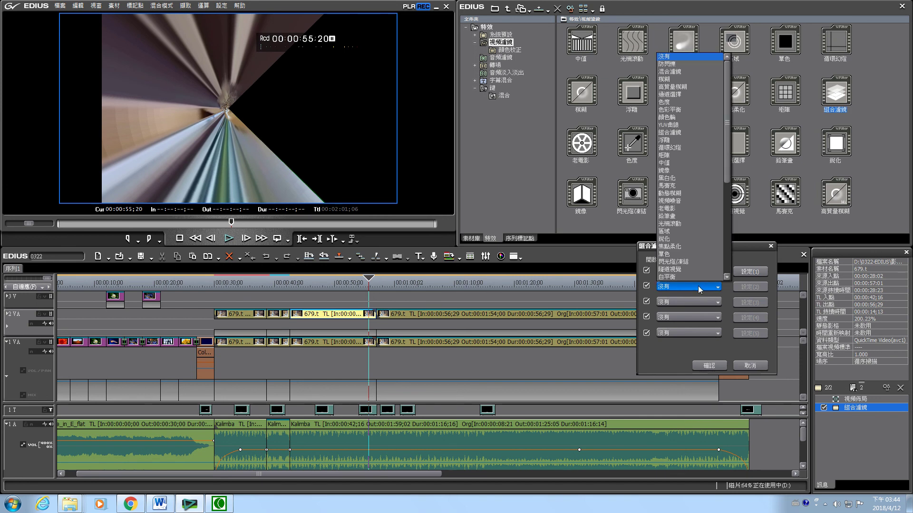
{"action": "left_click", "coordinate": [689, 224]}
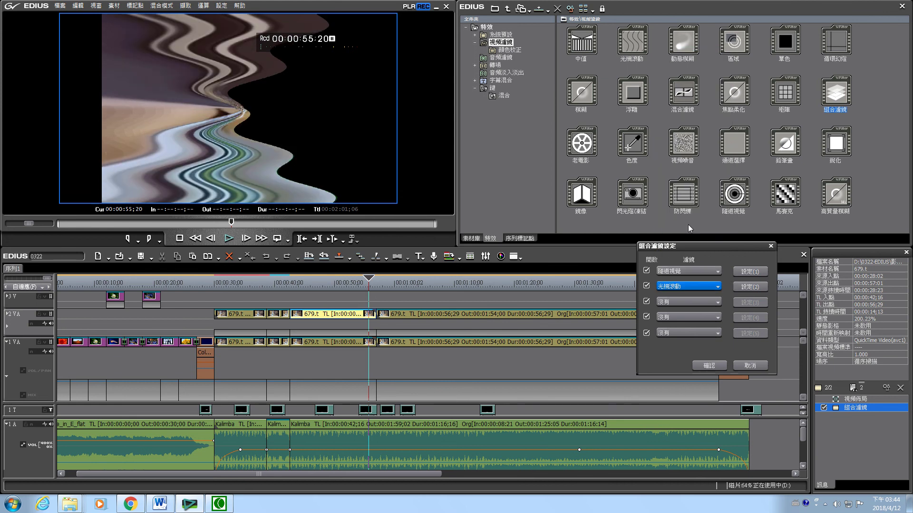
{"action": "left_click", "coordinate": [699, 301]}
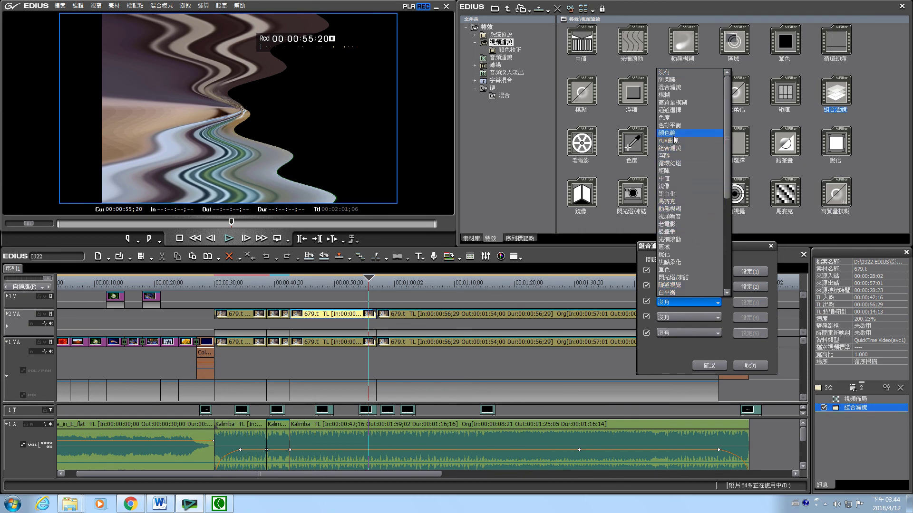
{"action": "left_click", "coordinate": [674, 225]}
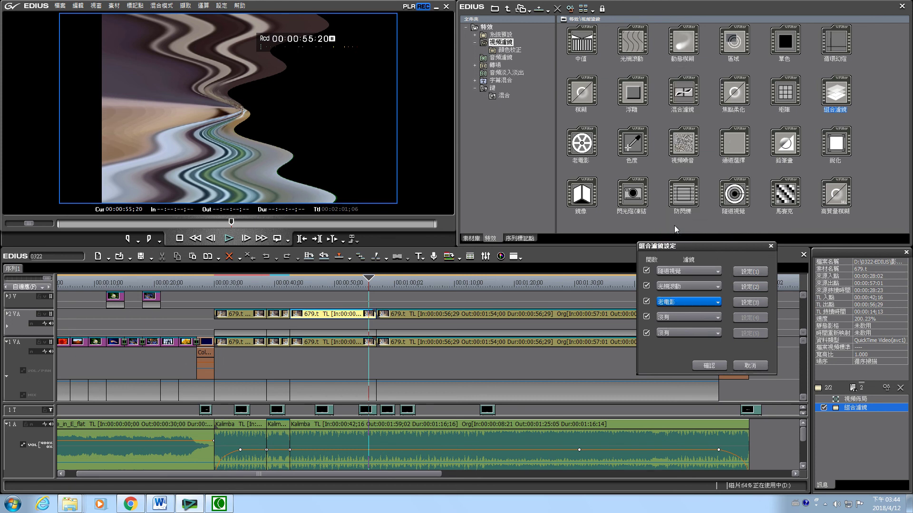
Step: Set 老電影's 頭髮比例 to 42 and frame-jump 偏移量 to 99, and apply the 組合濾鏡 settings
{"action": "left_click", "coordinate": [747, 303]}
{"action": "mouse_move", "coordinate": [569, 253]}
{"action": "left_mouse_down"}
{"action": "mouse_move", "coordinate": [596, 254]}
{"action": "mouse_move", "coordinate": [578, 253]}
{"action": "left_mouse_up"}
{"action": "left_click_drag", "start_coordinate": [736, 253], "coordinate": [759, 255]}
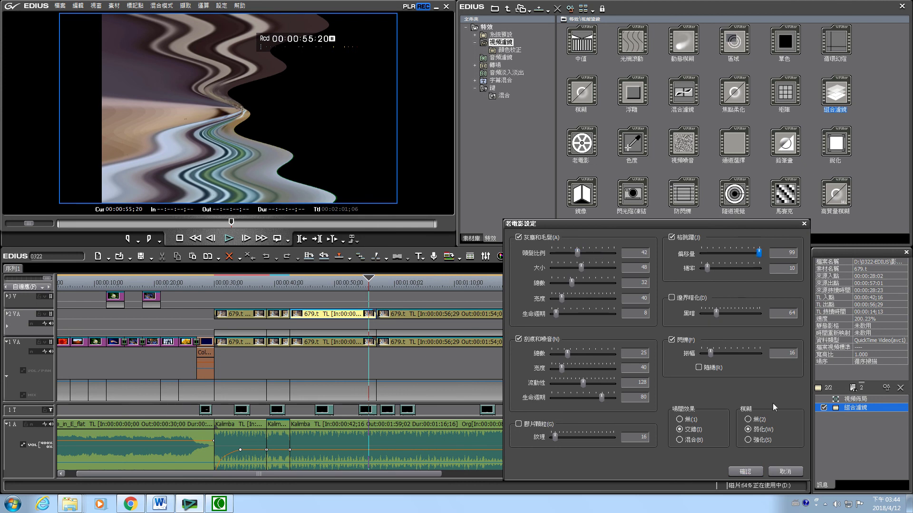
{"action": "left_click", "coordinate": [746, 472]}
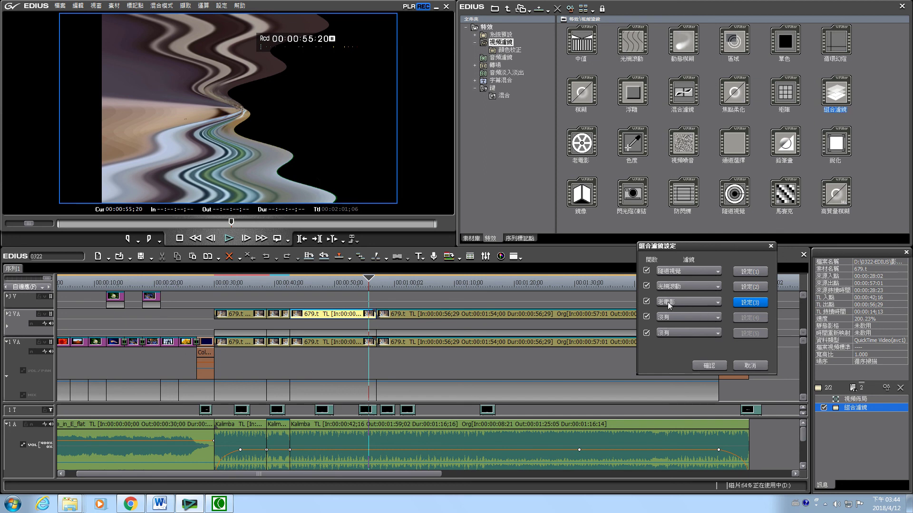
{"action": "left_click", "coordinate": [709, 366]}
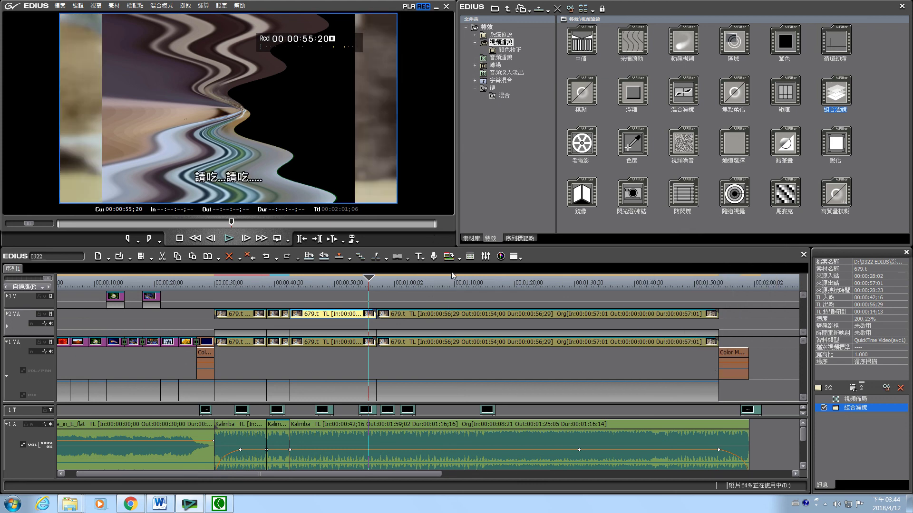
Step: Preview the clip with the 組合濾鏡 from its start, pausing and resuming playback partway
{"action": "left_click_drag", "start_coordinate": [370, 287], "coordinate": [290, 285]}
{"action": "left_click", "coordinate": [228, 239]}
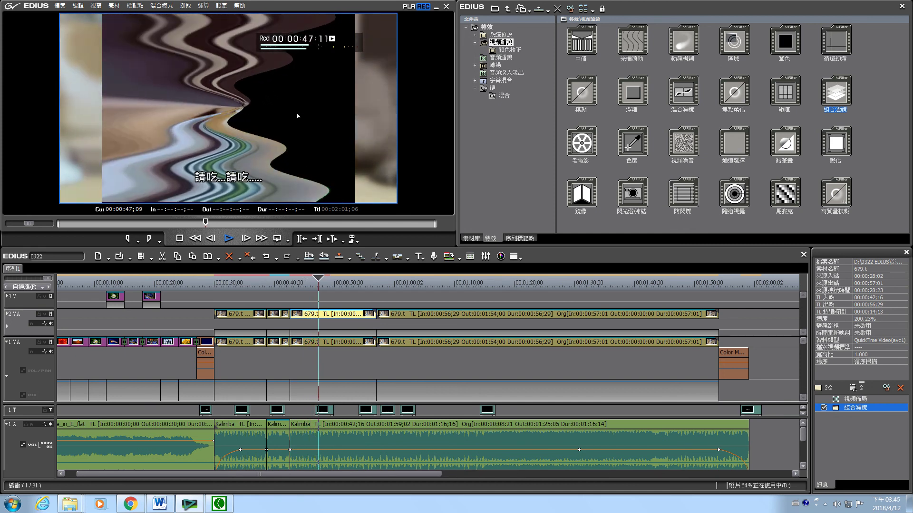
{"action": "key", "text": "space"}
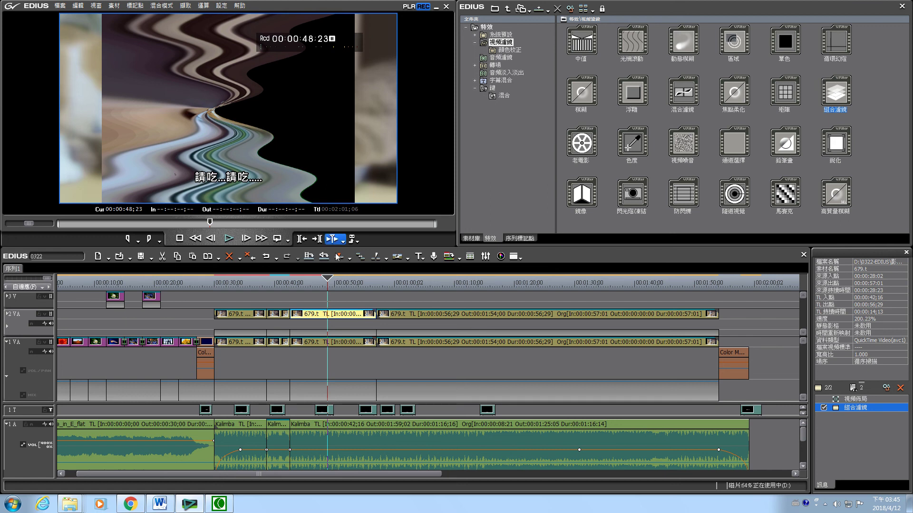
{"action": "left_click", "coordinate": [229, 238]}
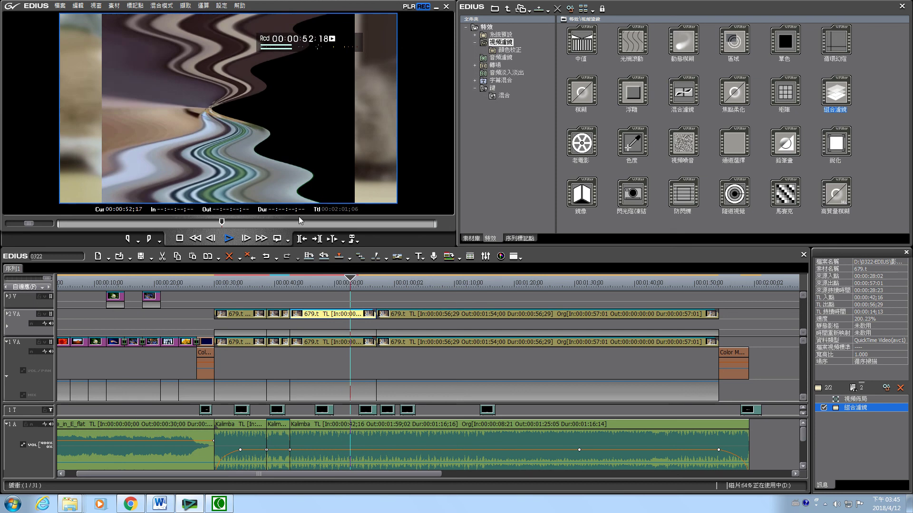
{"action": "key", "text": "space"}
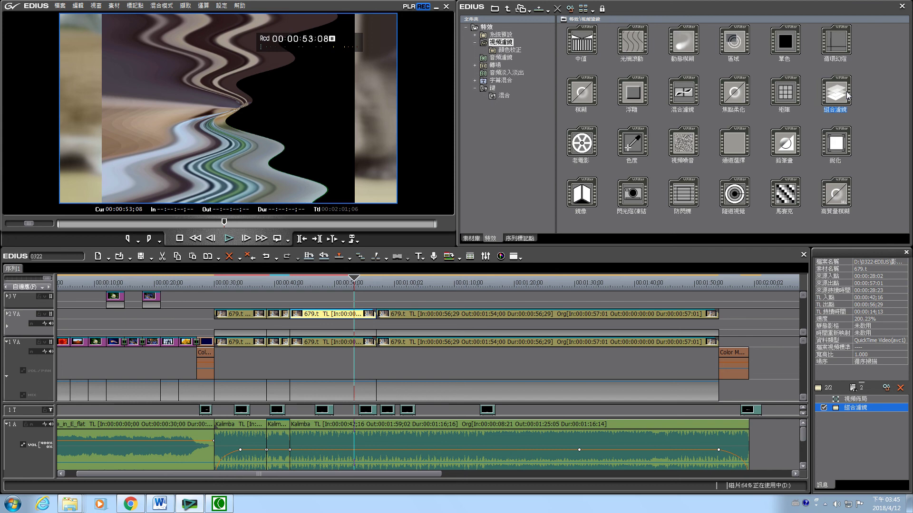
Step: Remove the 組合濾鏡 from the cat clip, add the 混合濾鏡 in its place, and open its settings
{"action": "left_click", "coordinate": [900, 388]}
{"action": "left_click_drag", "start_coordinate": [683, 93], "coordinate": [855, 408]}
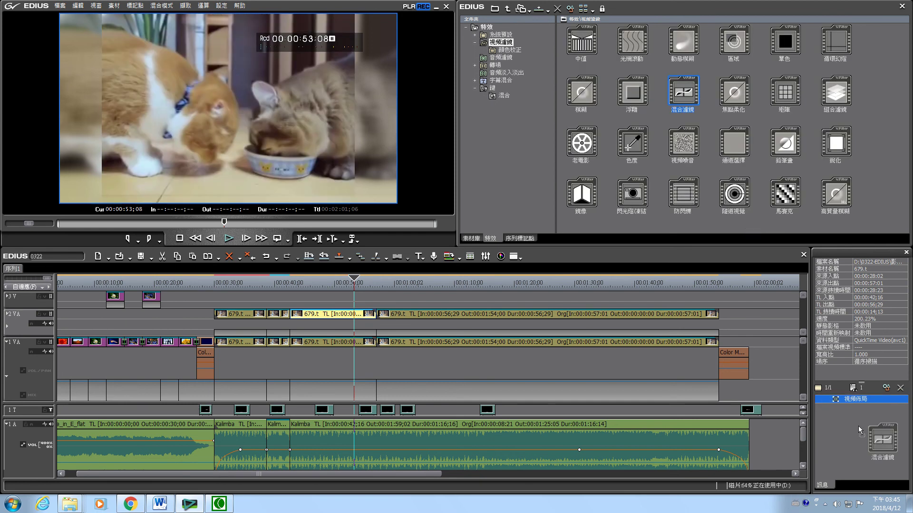
{"action": "double_click", "coordinate": [880, 408]}
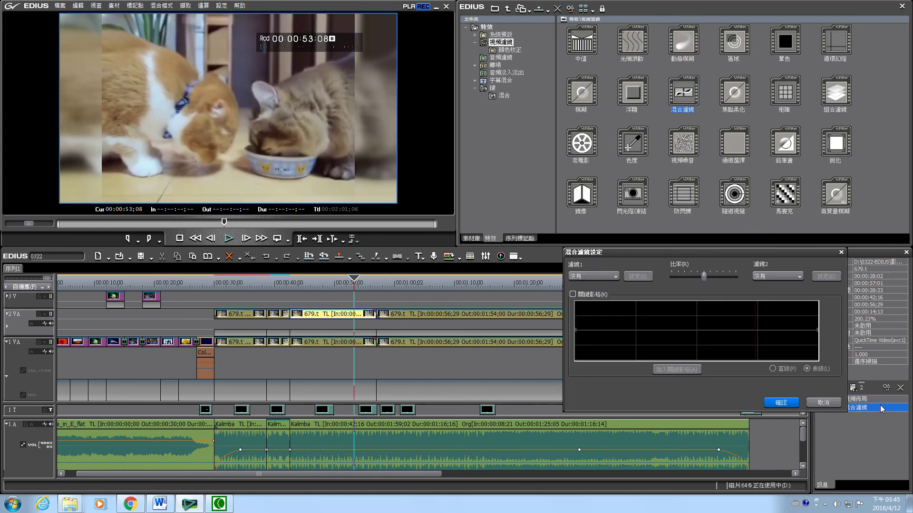
Step: Try choosing 組合濾鏡 as 濾鏡1 of the 混合濾鏡, inspect its nested settings, and cancel both dialogs
{"action": "left_click", "coordinate": [605, 276]}
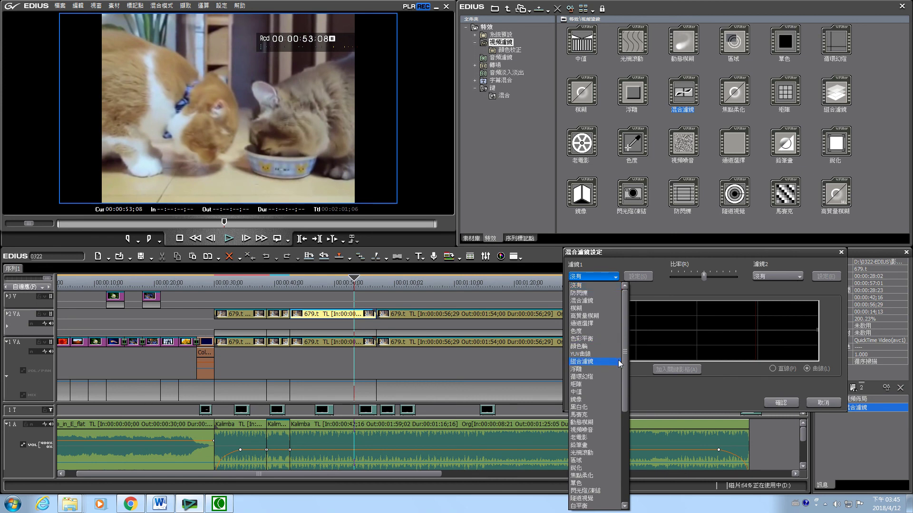
{"action": "left_click", "coordinate": [584, 362]}
{"action": "left_click", "coordinate": [638, 278]}
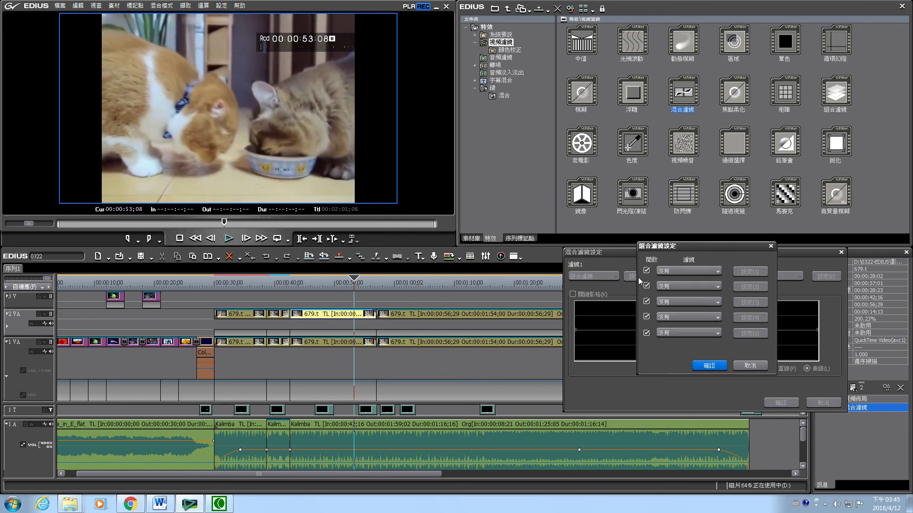
{"action": "left_click_drag", "start_coordinate": [686, 250], "coordinate": [462, 214]}
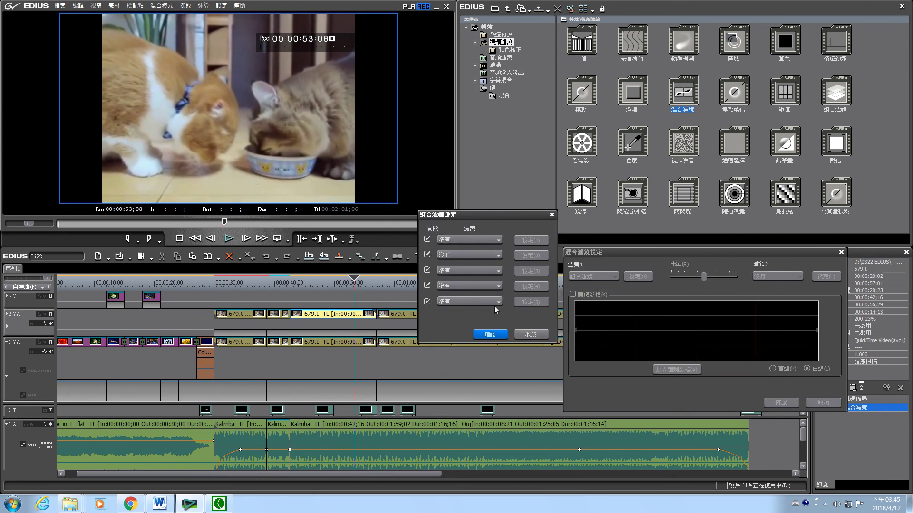
{"action": "left_click", "coordinate": [537, 333]}
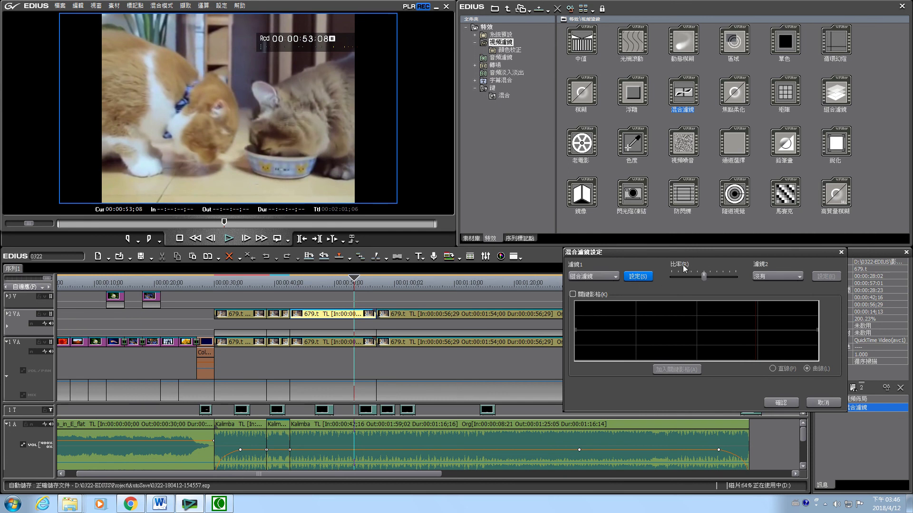
{"action": "left_click", "coordinate": [825, 403]}
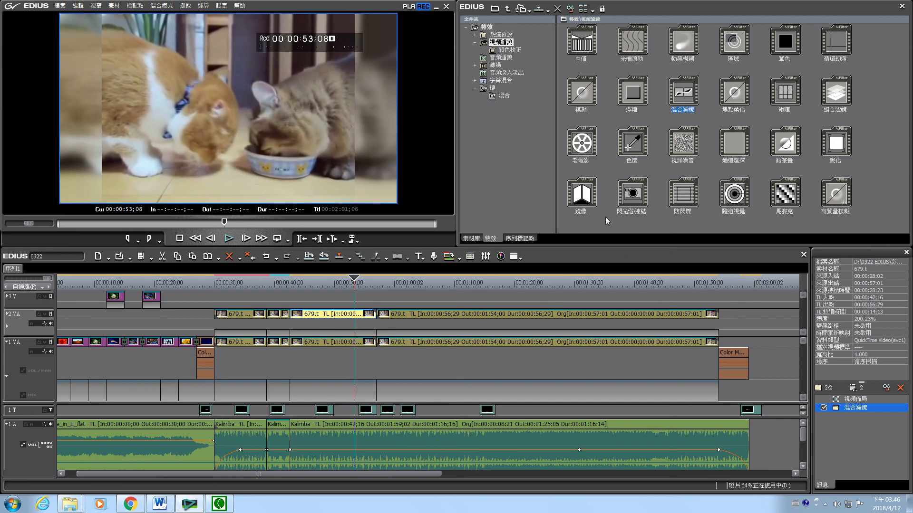
Step: Add the 鏡像 filter to the clip and try its 垂直反轉 and 水平反轉 options, leaving its settings without saving
{"action": "left_click_drag", "start_coordinate": [582, 194], "coordinate": [872, 418]}
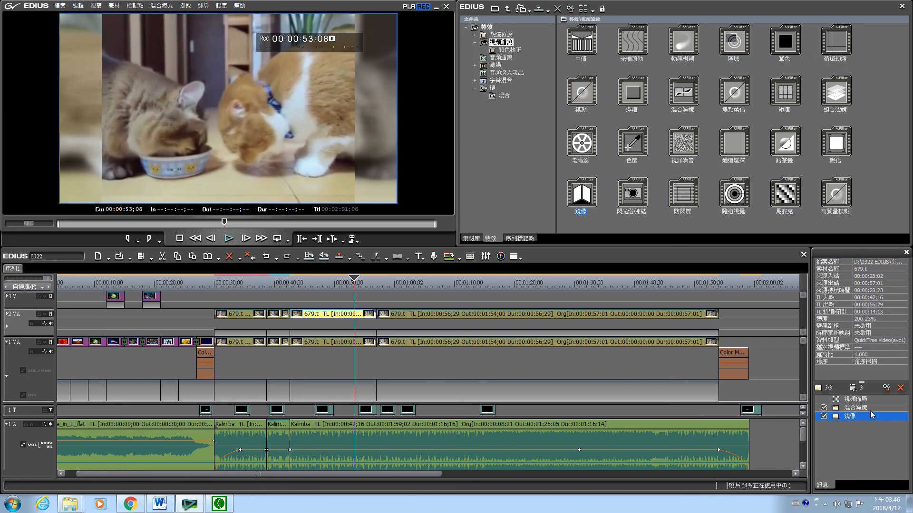
{"action": "double_click", "coordinate": [874, 417]}
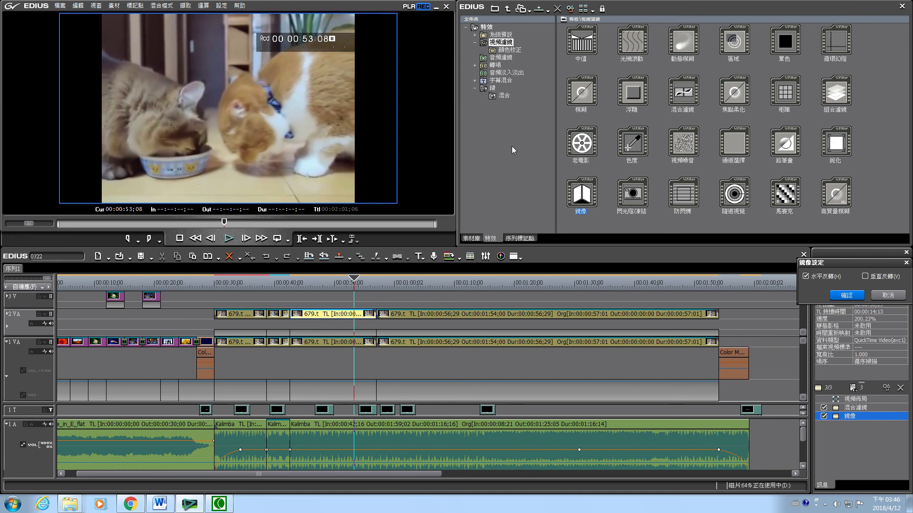
{"action": "left_click", "coordinate": [866, 276]}
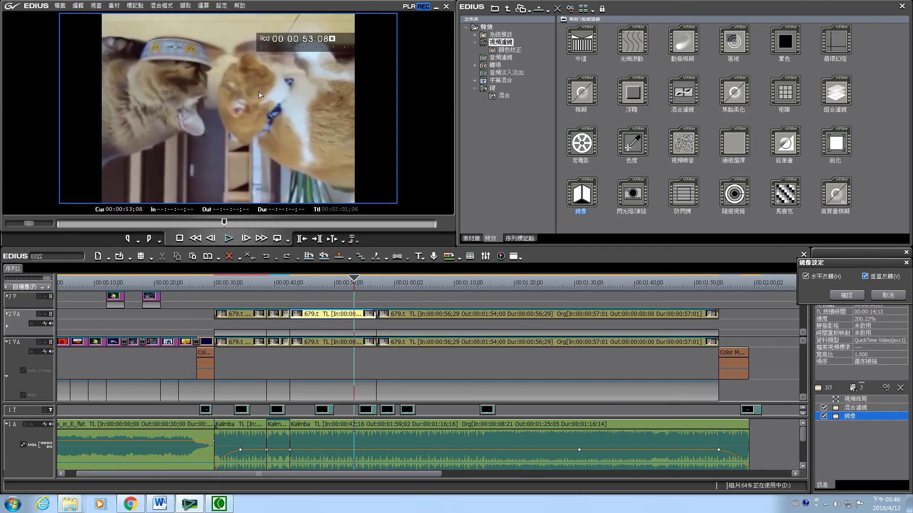
{"action": "left_click", "coordinate": [865, 276]}
{"action": "left_click", "coordinate": [805, 276]}
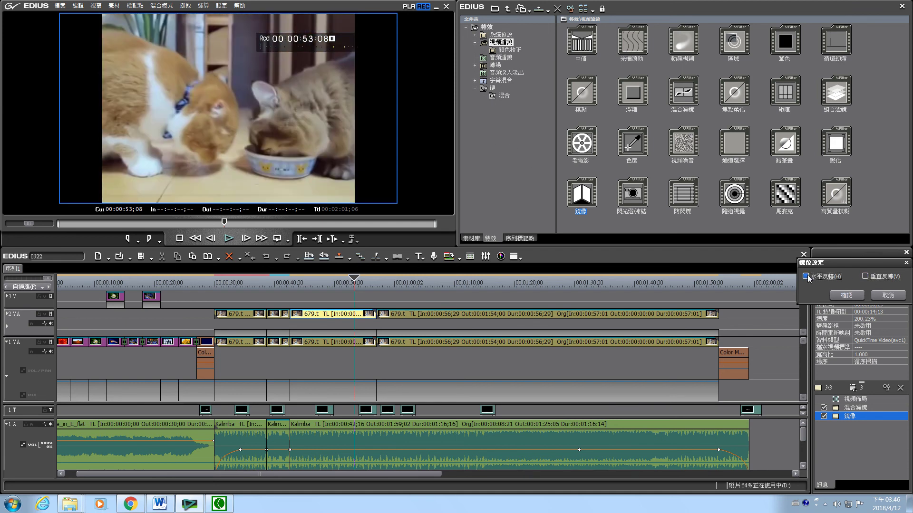
{"action": "left_click", "coordinate": [807, 277]}
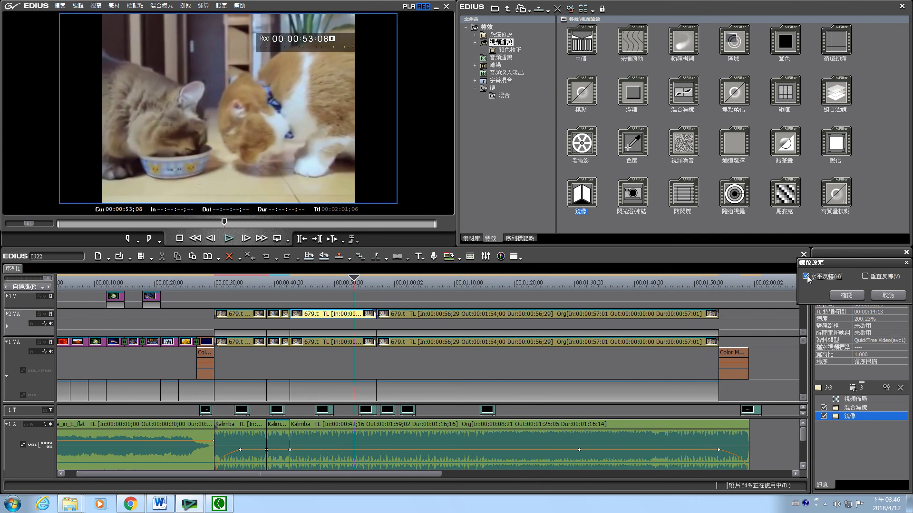
{"action": "left_click", "coordinate": [888, 295]}
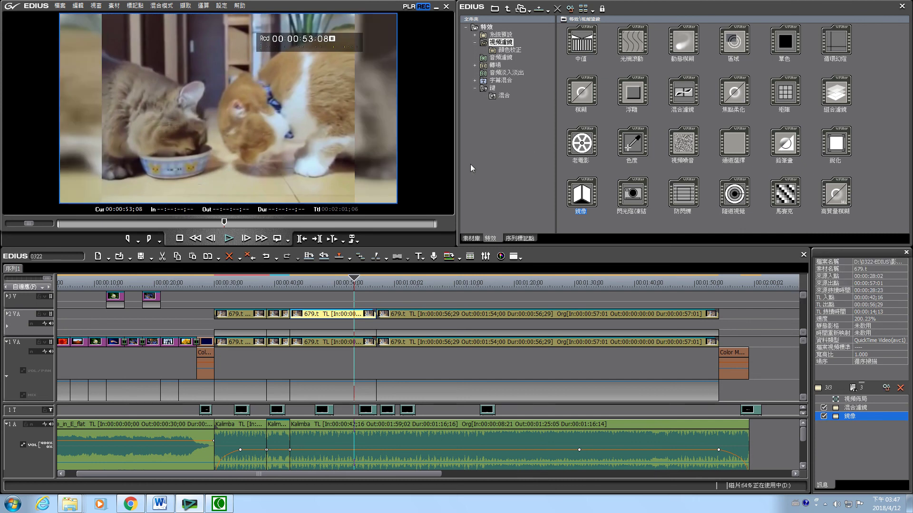
Step: Open the mirrored clip's 視頻佈局 settings, try a 拉伸 of 0 for x and y, and cancel the dialog
{"action": "left_click", "coordinate": [874, 400]}
{"action": "double_click", "coordinate": [890, 403]}
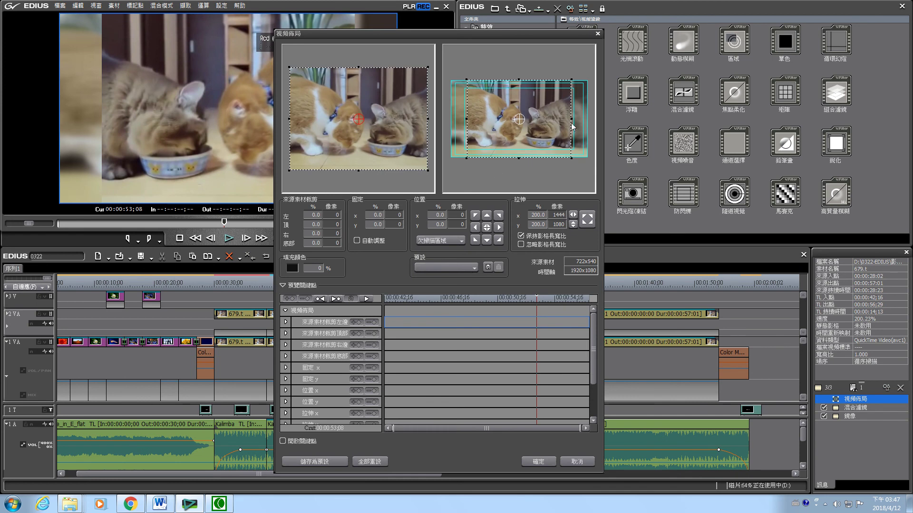
{"action": "left_click", "coordinate": [520, 119]}
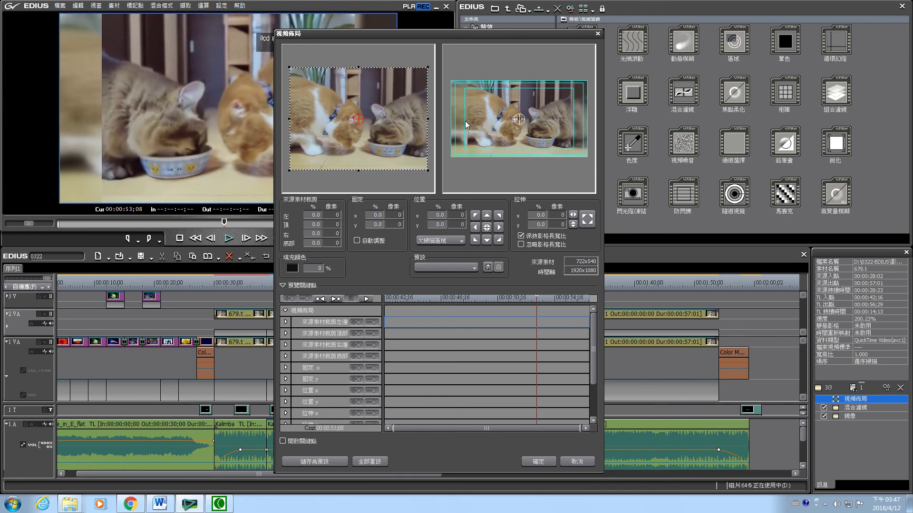
{"action": "left_click", "coordinate": [519, 122]}
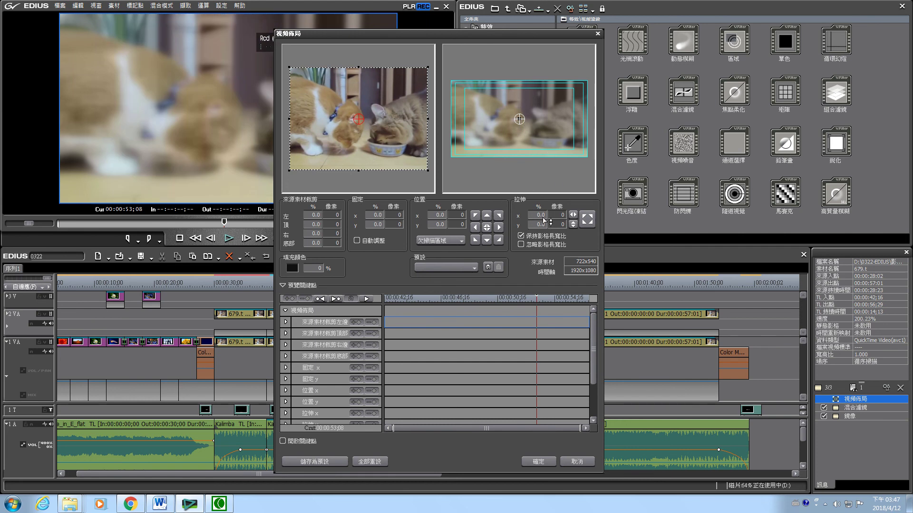
{"action": "left_click", "coordinate": [573, 465]}
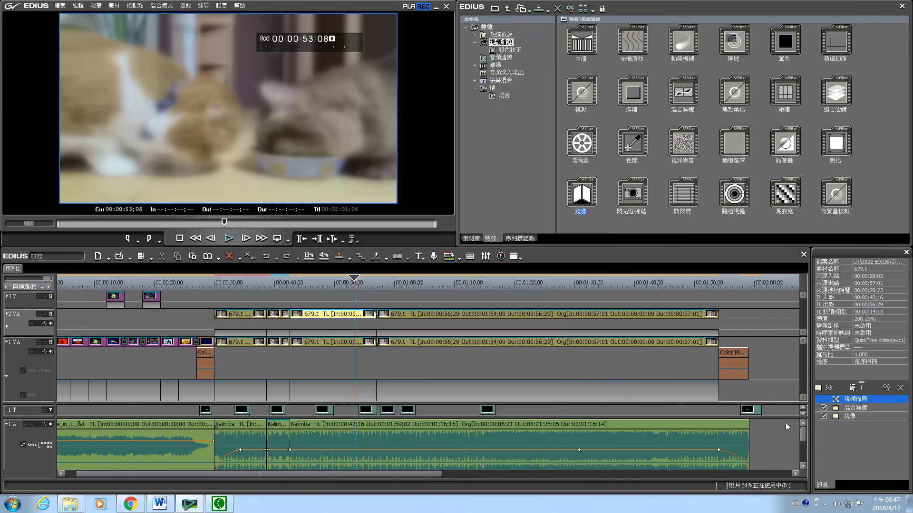
Step: Try cropping the source in 視頻佈局 by 80.2% at 左 and 77.2% at 右, leaving the dialog without saving
{"action": "double_click", "coordinate": [874, 399]}
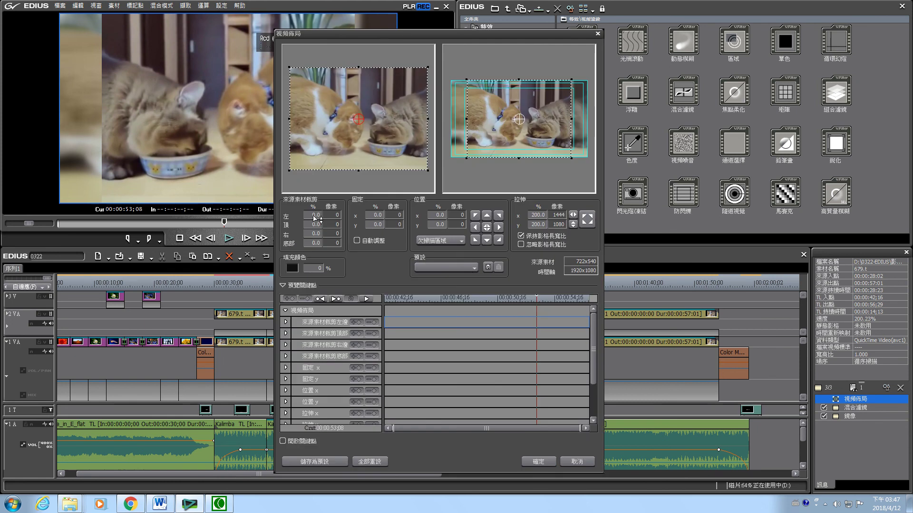
{"action": "left_click_drag", "start_coordinate": [315, 217], "coordinate": [337, 61]}
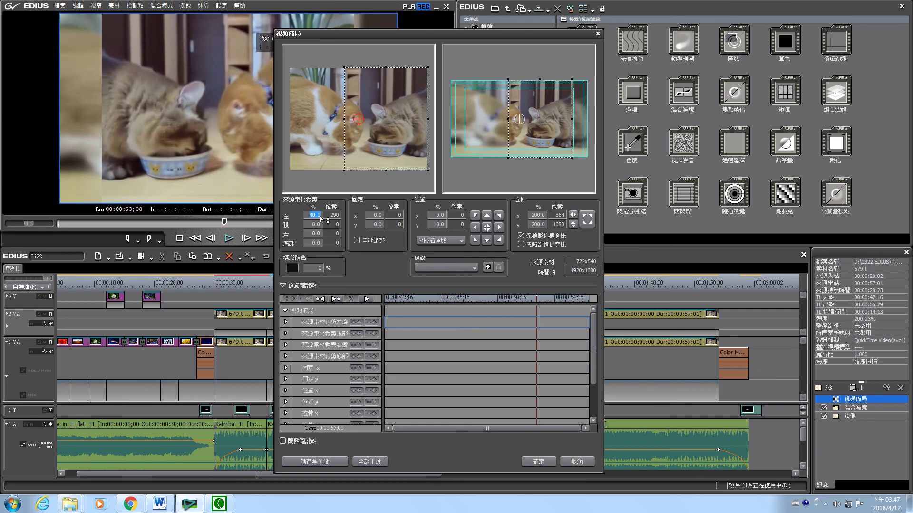
{"action": "left_click_drag", "start_coordinate": [317, 218], "coordinate": [330, 43]}
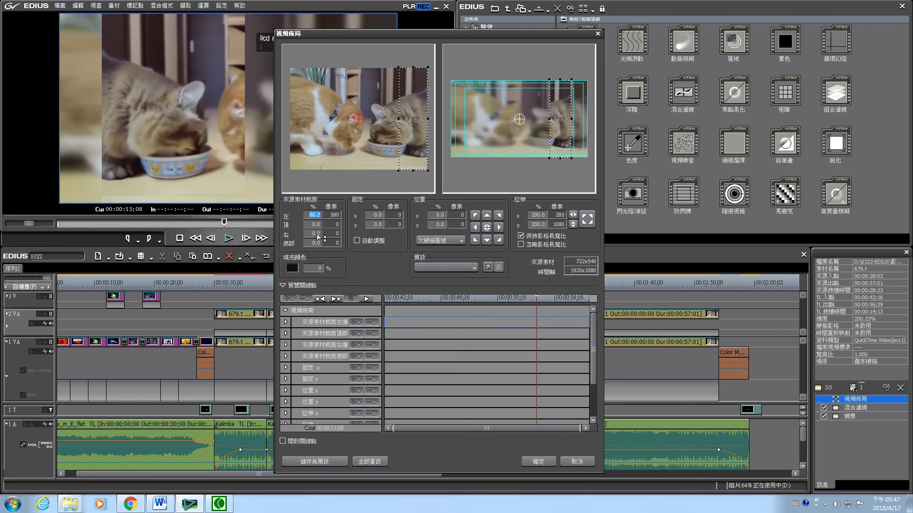
{"action": "left_click", "coordinate": [317, 233]}
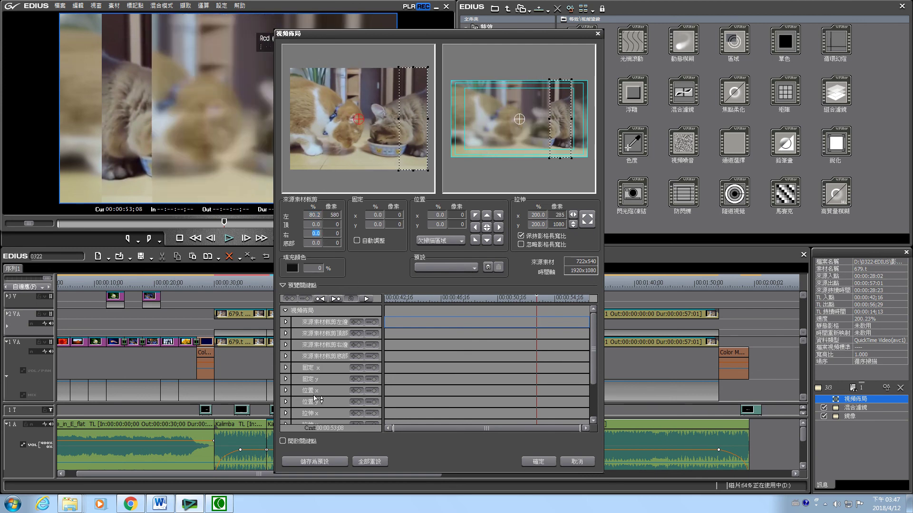
{"action": "left_click_drag", "start_coordinate": [318, 233], "coordinate": [316, 27]}
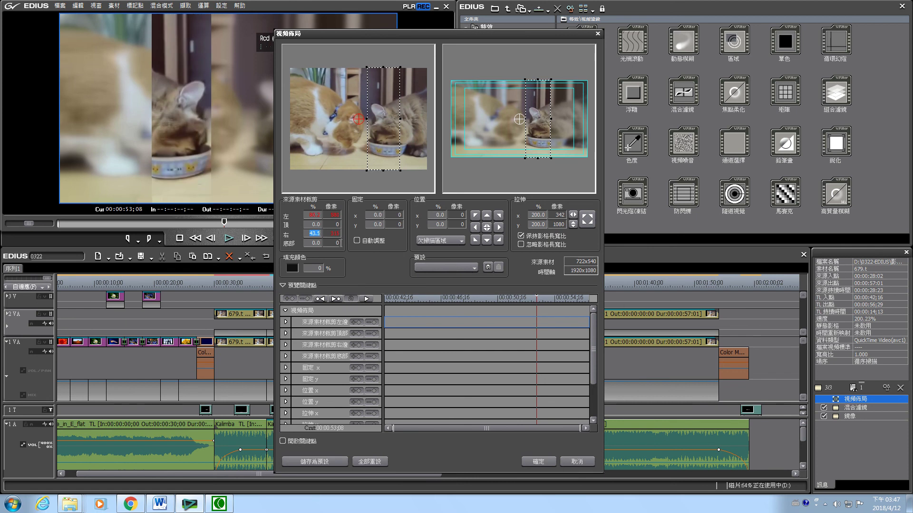
{"action": "left_click_drag", "start_coordinate": [317, 237], "coordinate": [438, 117]}
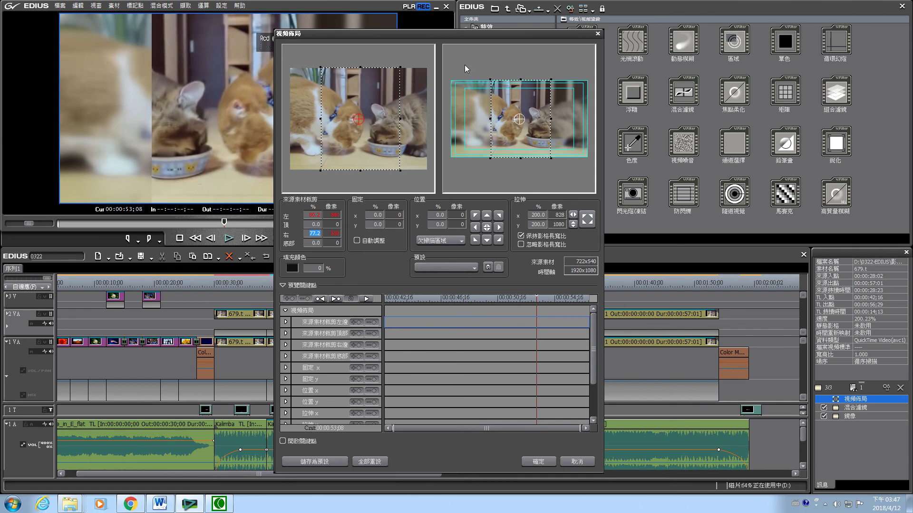
{"action": "left_click_drag", "start_coordinate": [435, 31], "coordinate": [541, 22]}
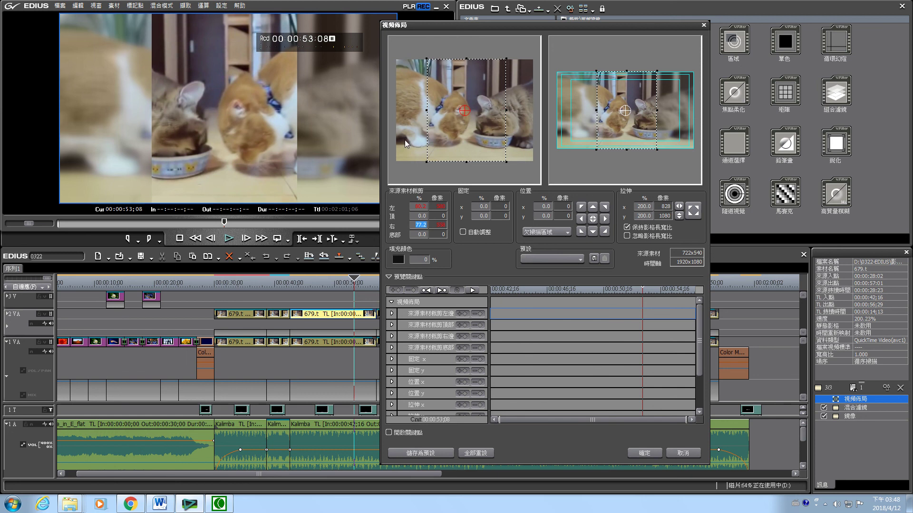
{"action": "left_click", "coordinate": [683, 455]}
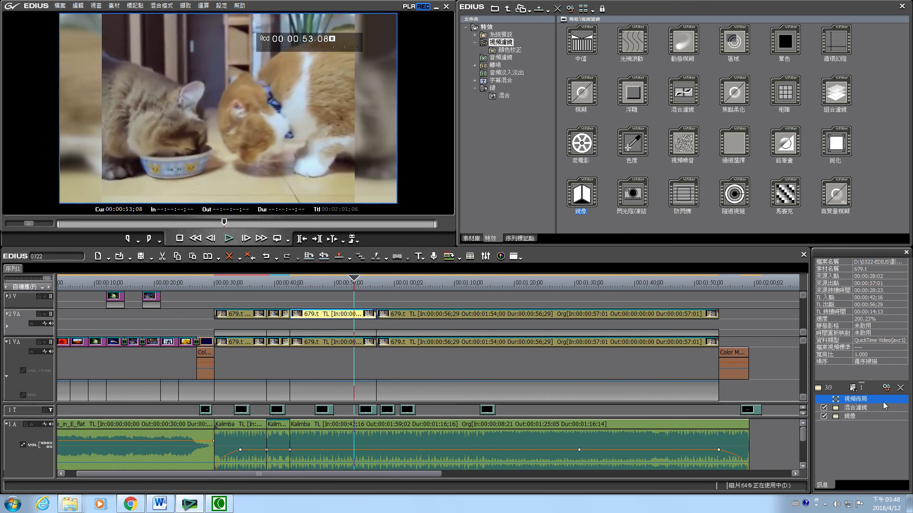
Step: Review the clip's 視頻佈局 settings against the 鏡像 filter in its effect list, closing the dialog without changes
{"action": "left_click", "coordinate": [874, 418]}
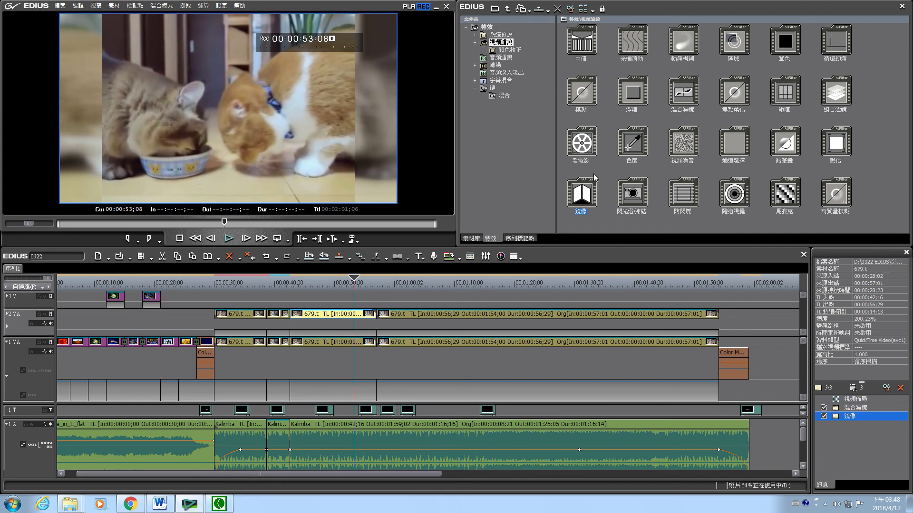
{"action": "left_click", "coordinate": [880, 400]}
{"action": "key", "text": "F7"}
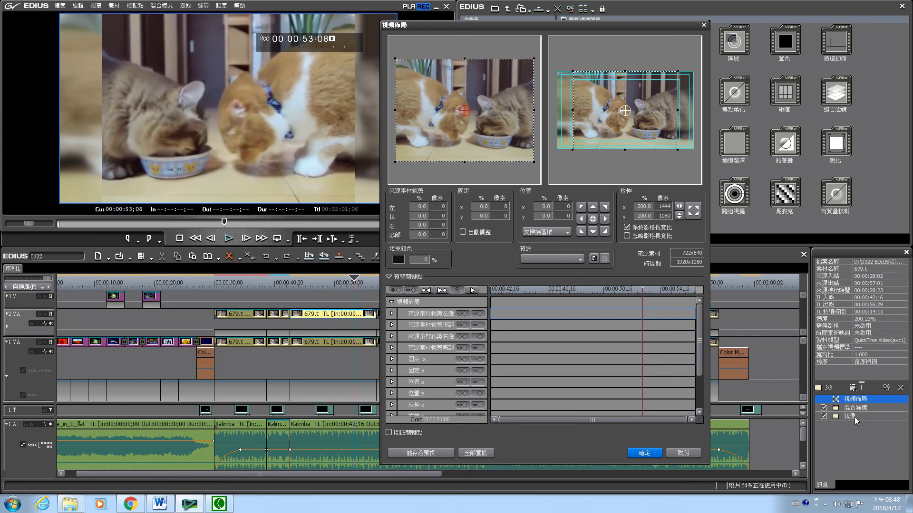
{"action": "left_click", "coordinate": [684, 454]}
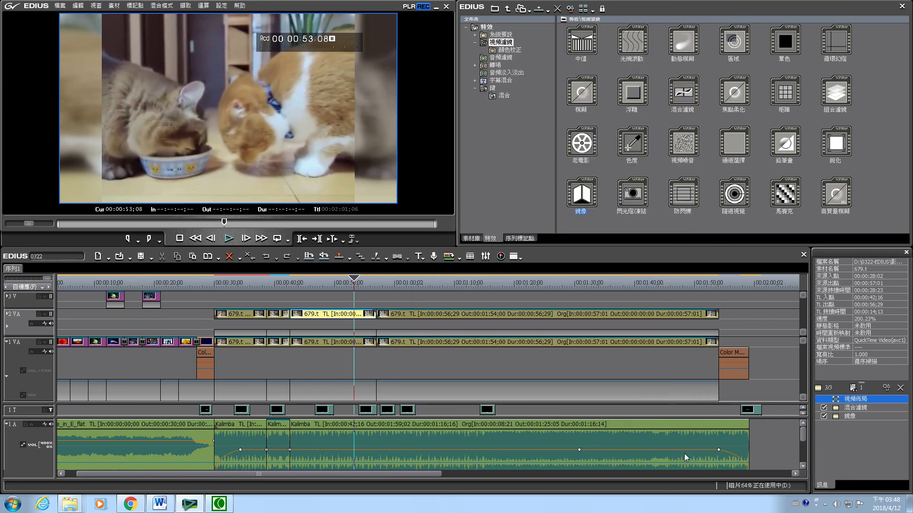
Step: Remove the 鏡像 and 混合濾鏡 filters from the cat clip
{"action": "left_click", "coordinate": [867, 416]}
{"action": "left_click", "coordinate": [900, 389]}
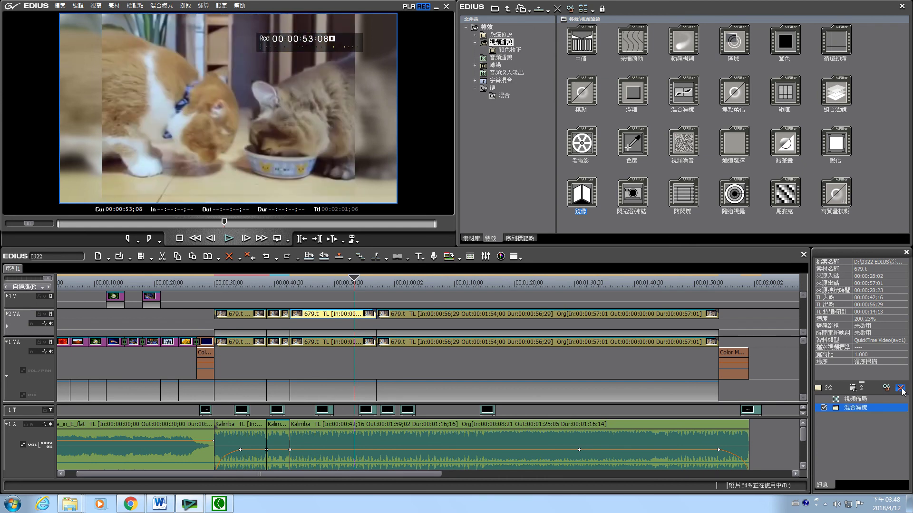
{"action": "left_click", "coordinate": [900, 389]}
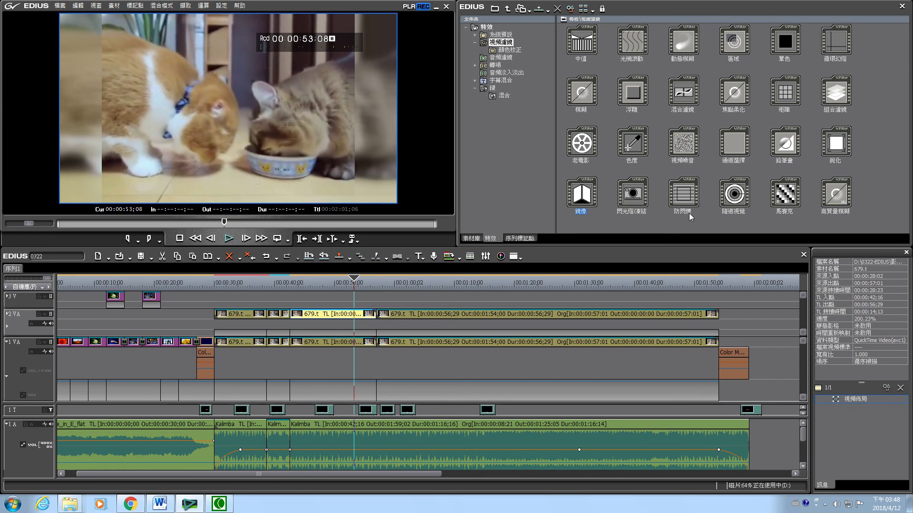
Step: Try the 視頻噪音 filter on the cat clip with a 比率 of 36, cancel its settings, and remove the filter
{"action": "left_click", "coordinate": [685, 146]}
{"action": "left_click_drag", "start_coordinate": [682, 145], "coordinate": [843, 421]}
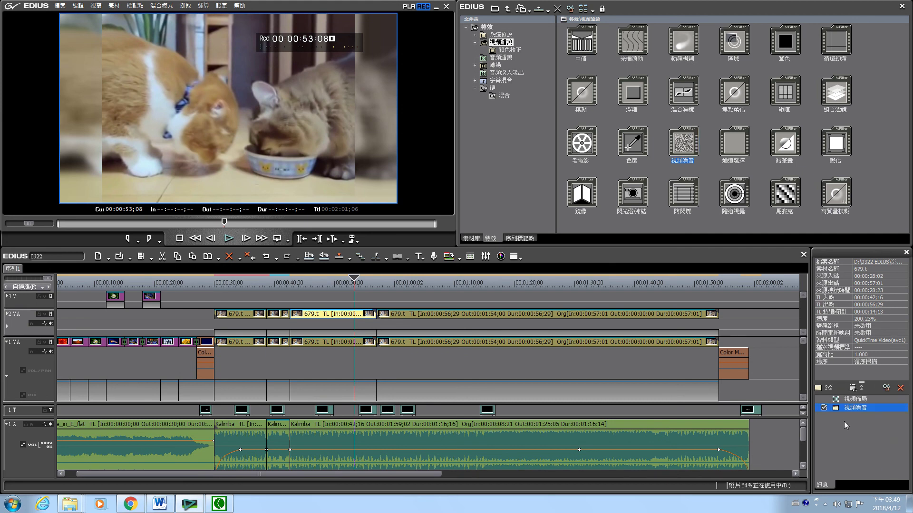
{"action": "double_click", "coordinate": [880, 408]}
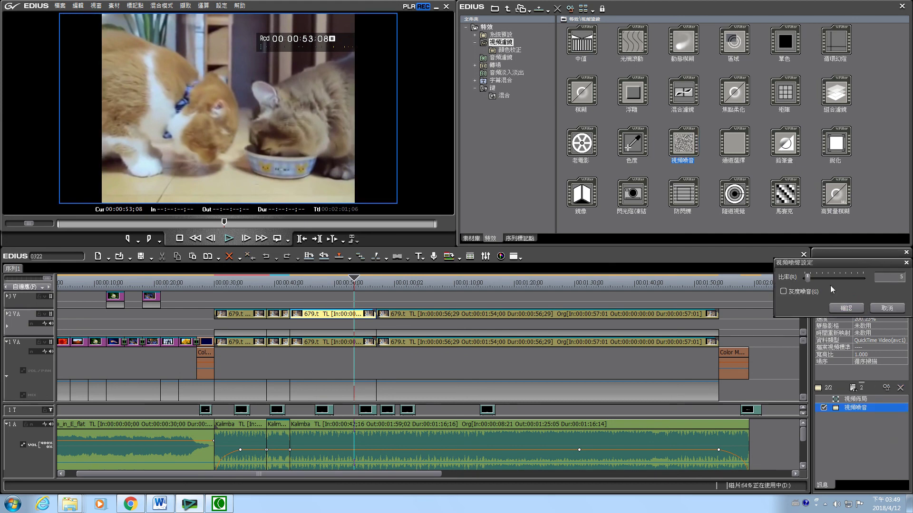
{"action": "left_click_drag", "start_coordinate": [806, 280], "coordinate": [825, 280]}
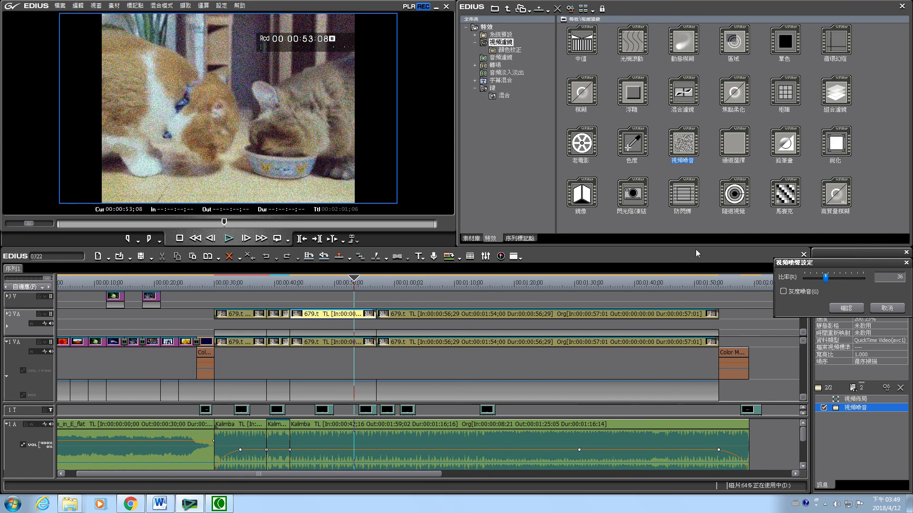
{"action": "left_click", "coordinate": [886, 308]}
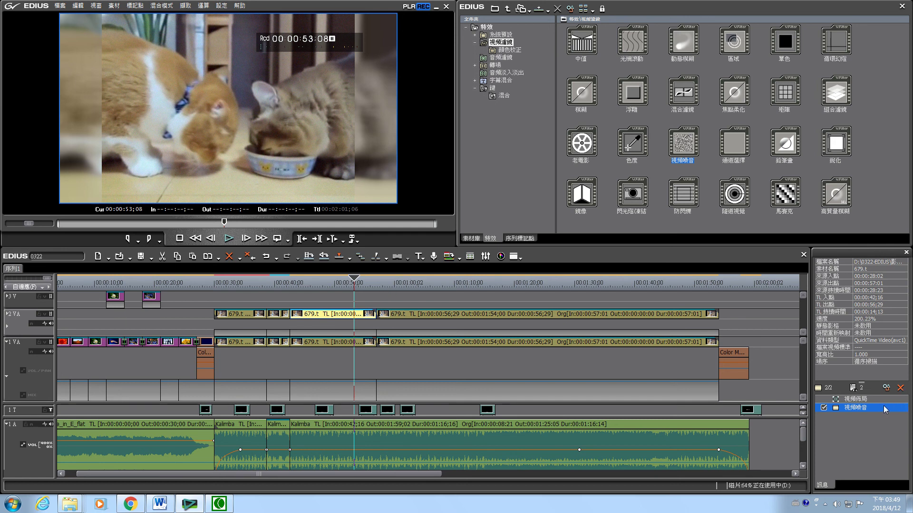
{"action": "left_click", "coordinate": [900, 388]}
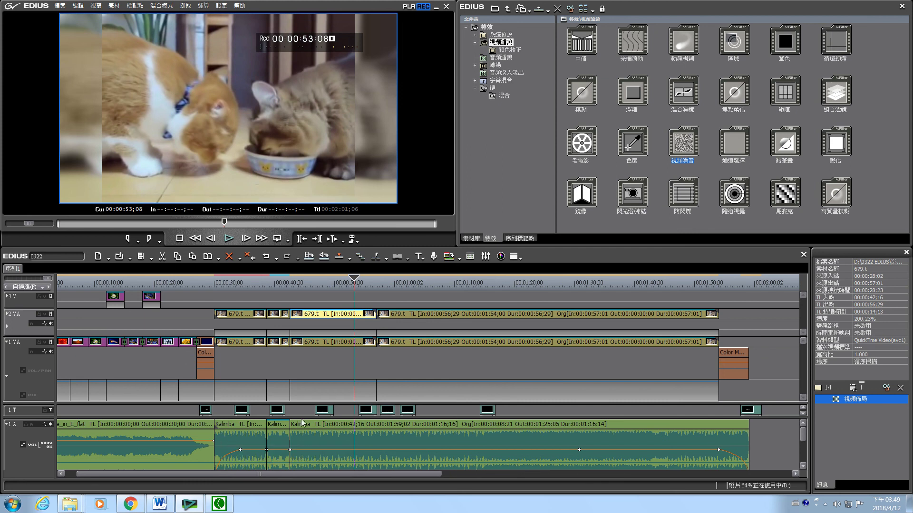
{"action": "left_click", "coordinate": [218, 506]}
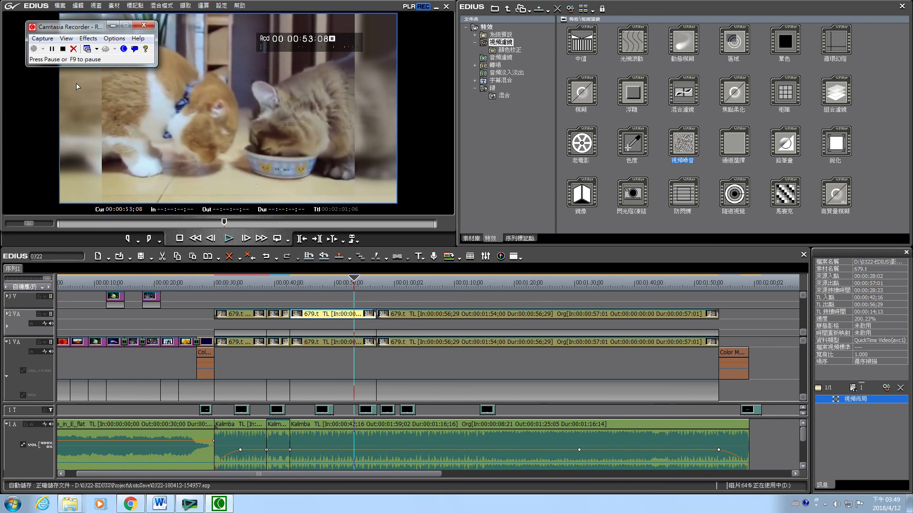